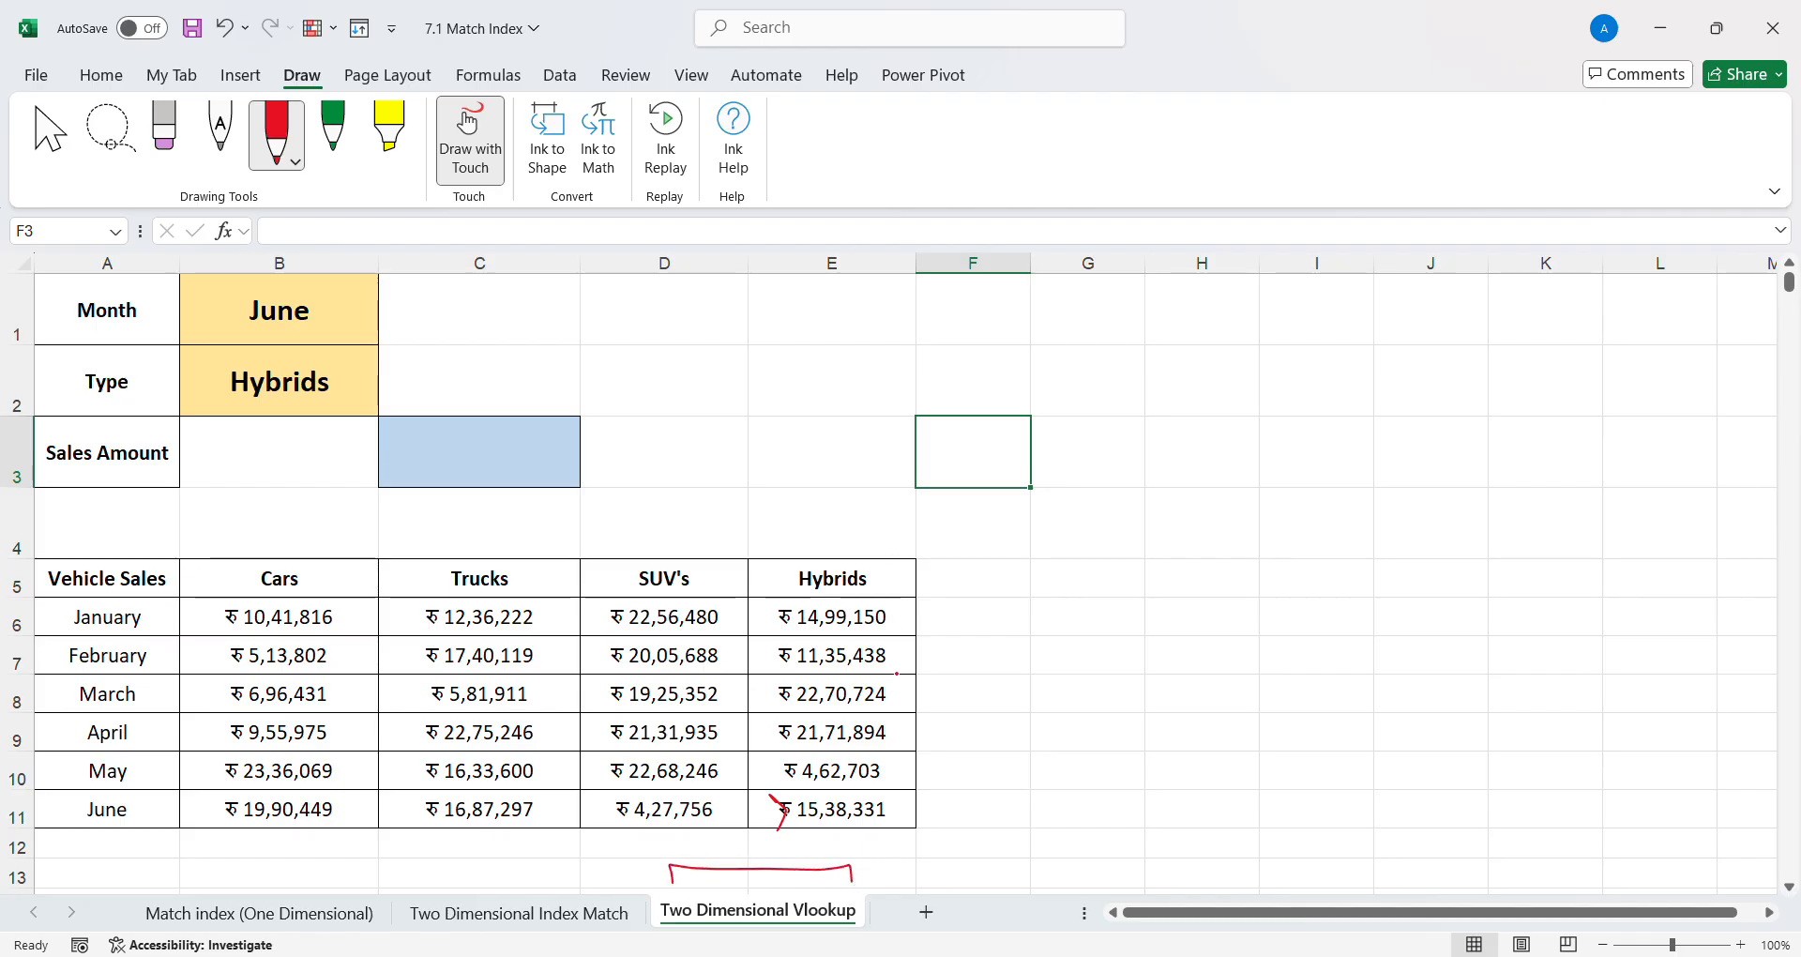
- Draw a red ink arrow below the June Hybrids amount and return to normal cell selection
left_click_drag(827, 852, 894, 843)
left_click(54, 132)
left_click(503, 366)
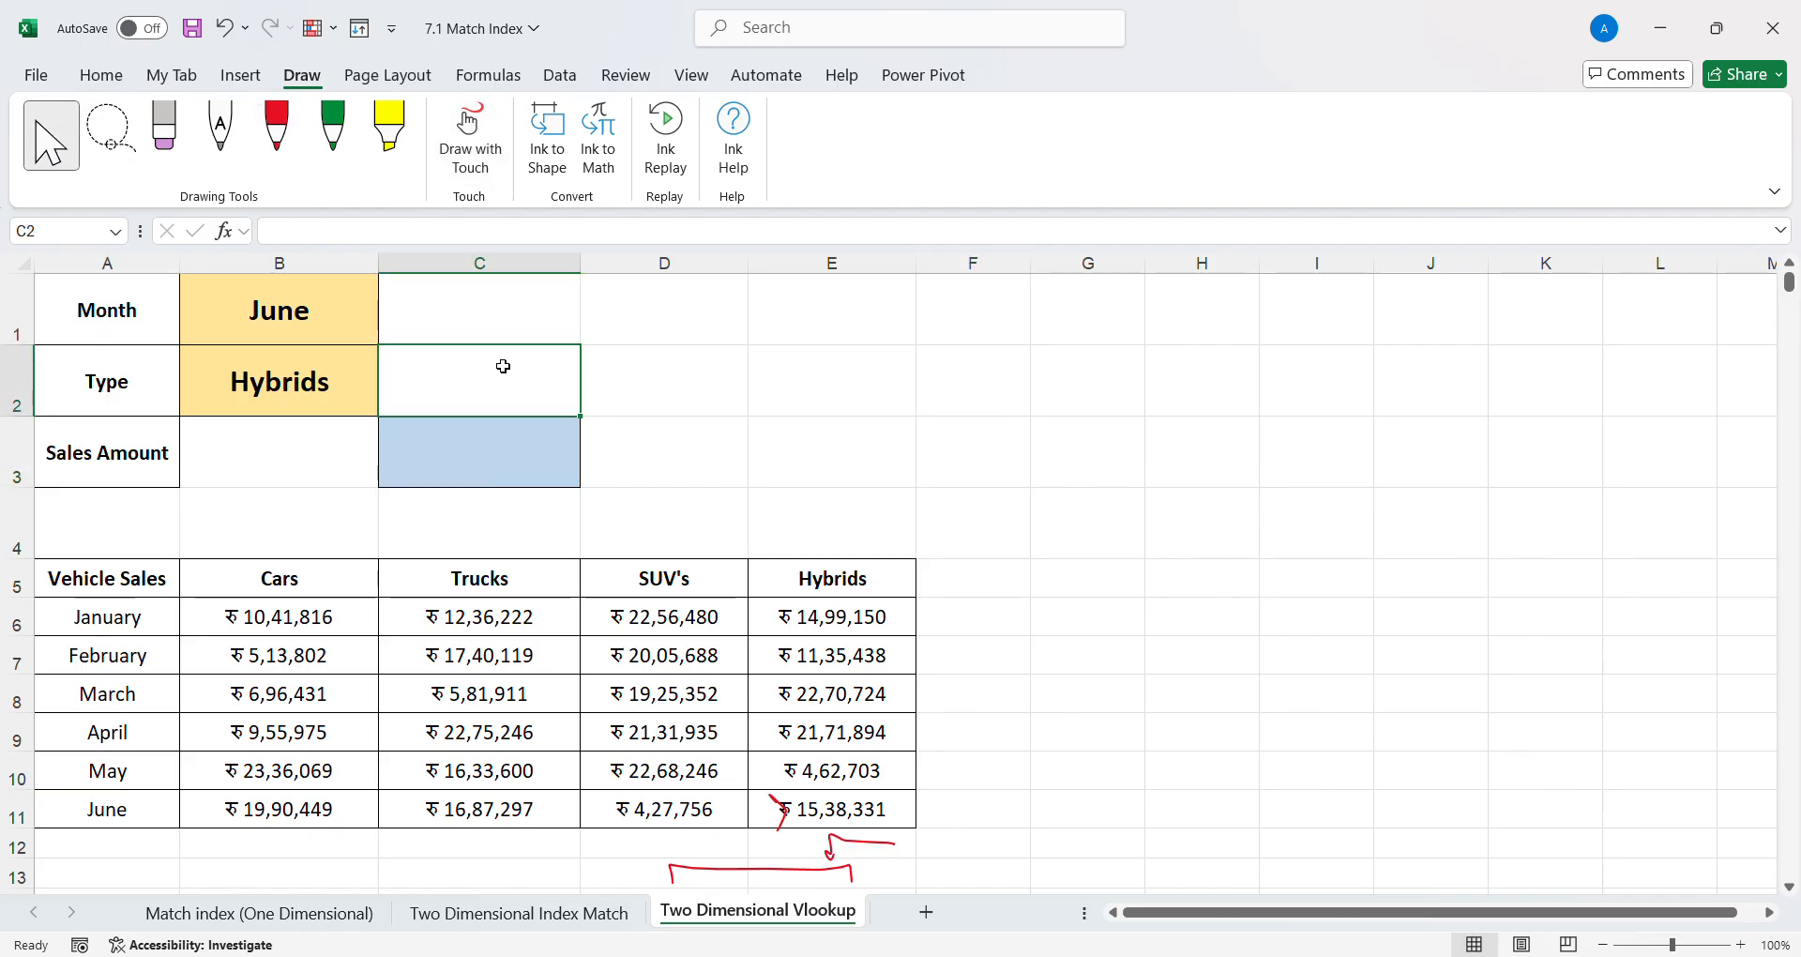
type("=VLO")
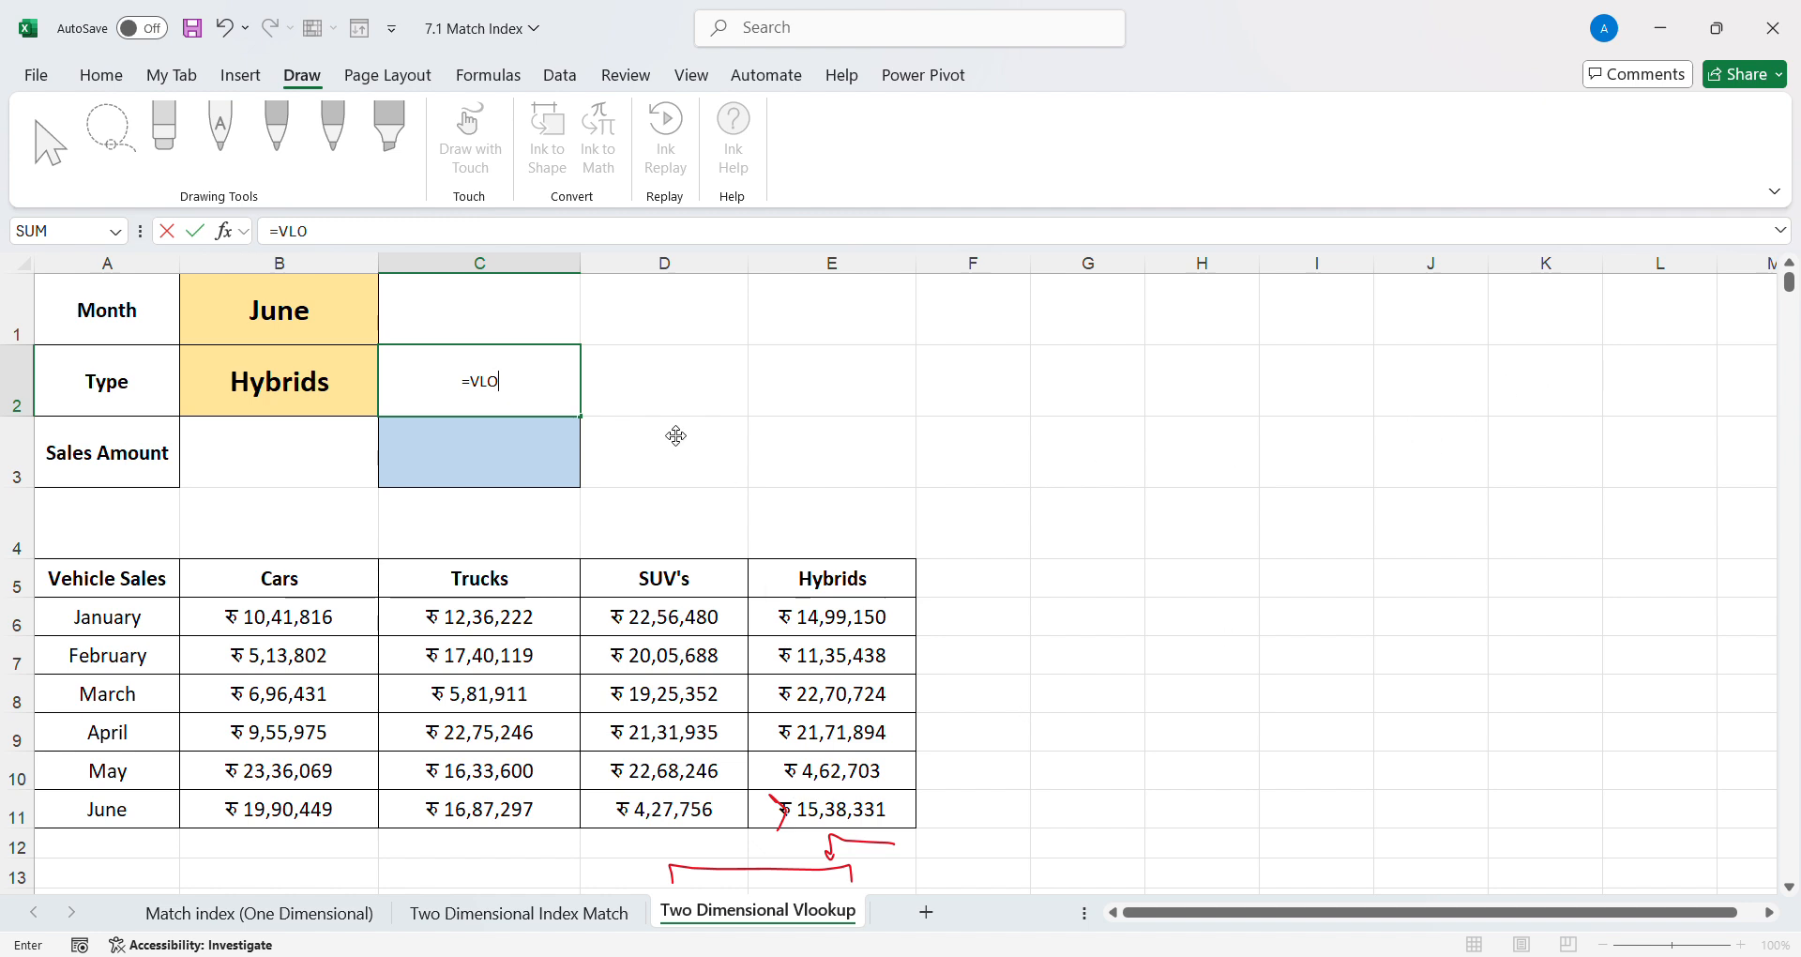
type("OKUP(")
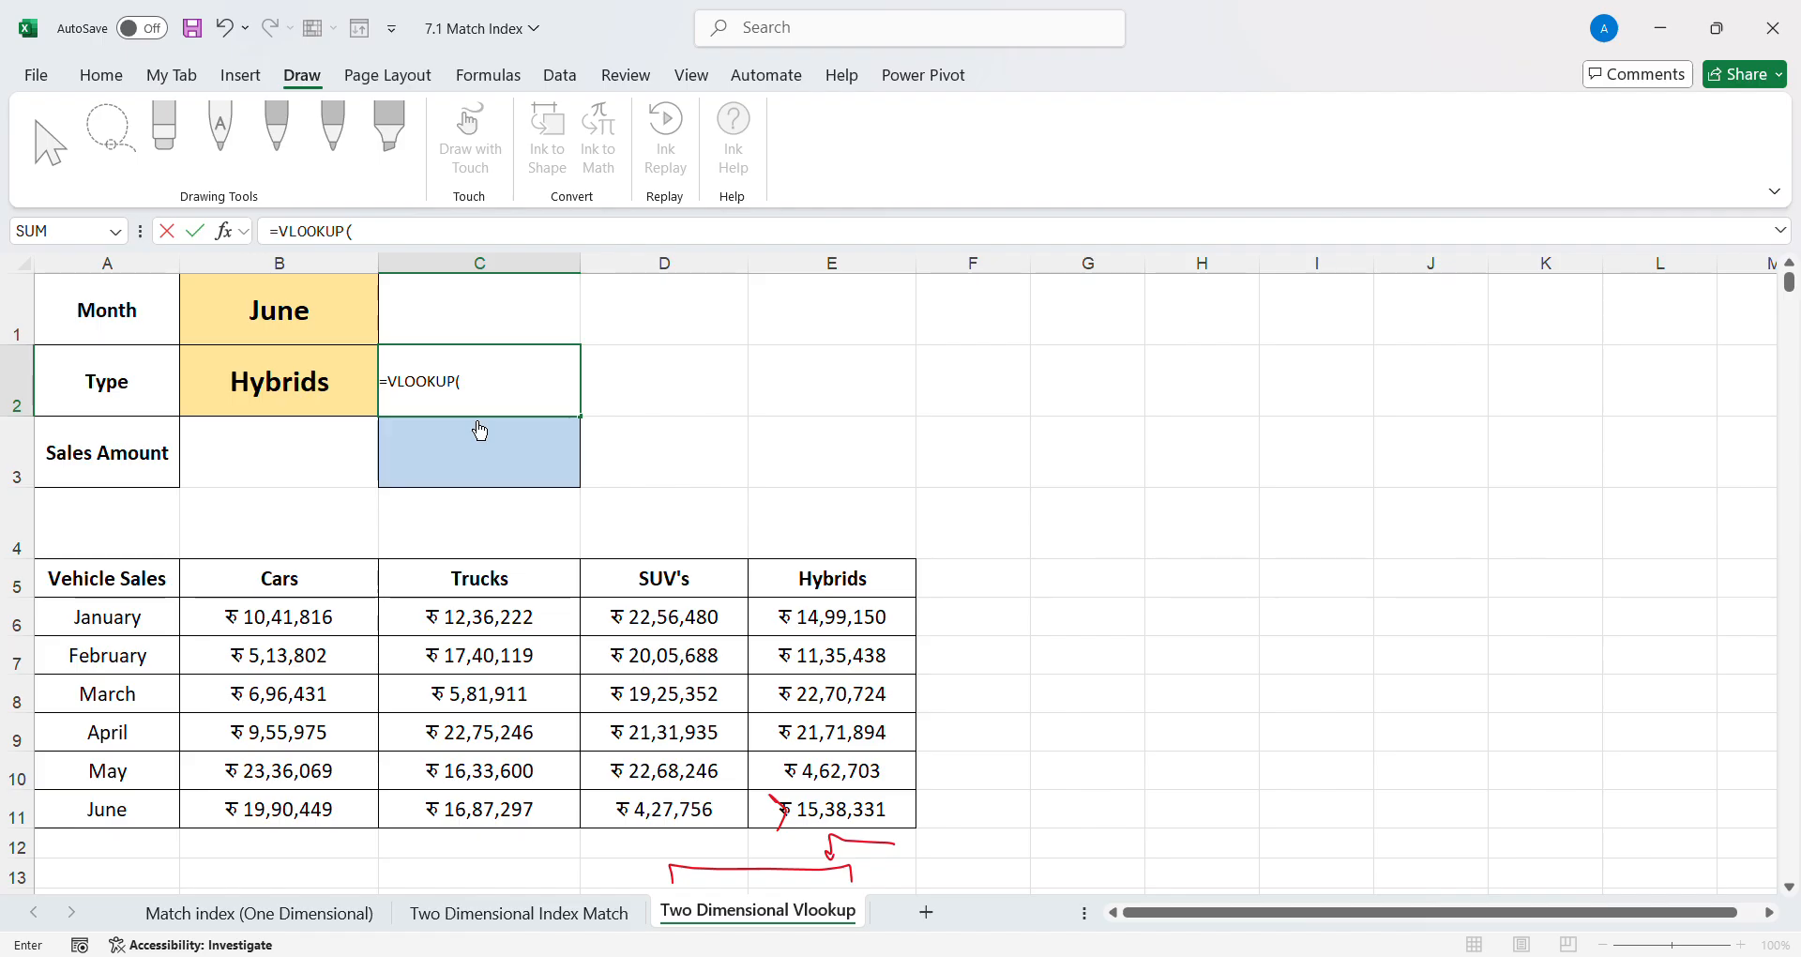
key("Escape")
- Try a VLOOKUP formula in B3 with $B$1 as lookup value and $A$6:$A$11 as table array
left_click(313, 461)
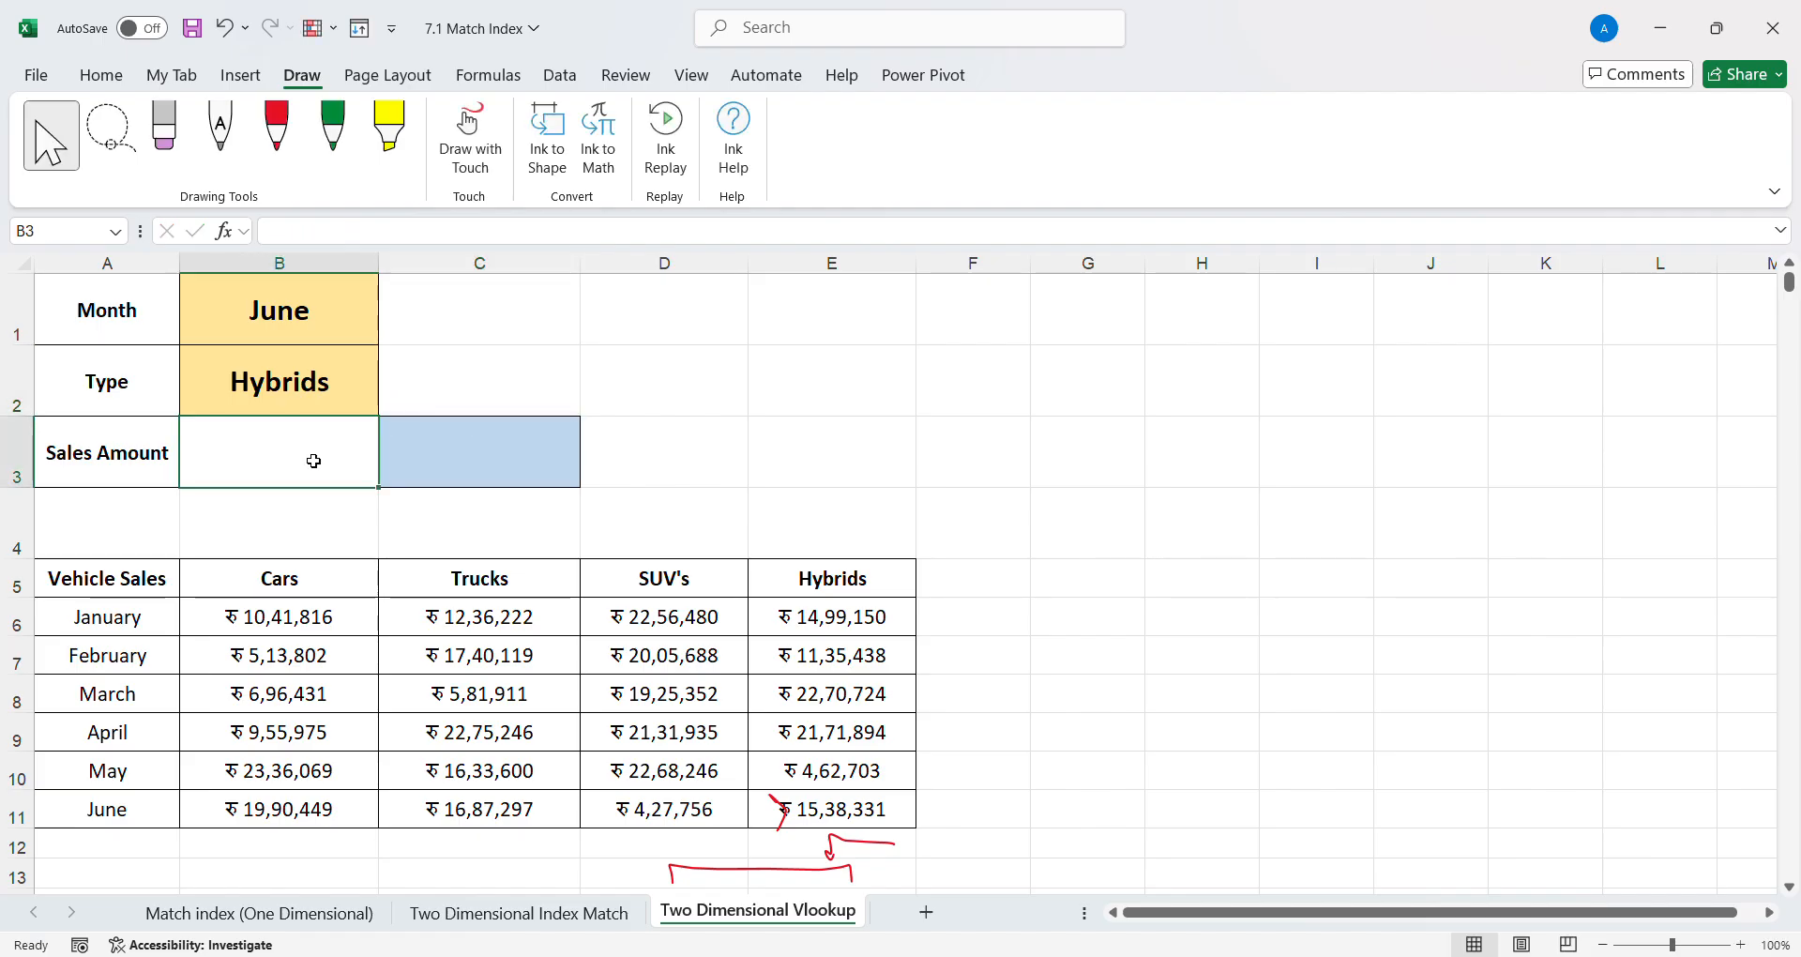
type("=VLOOKUP(")
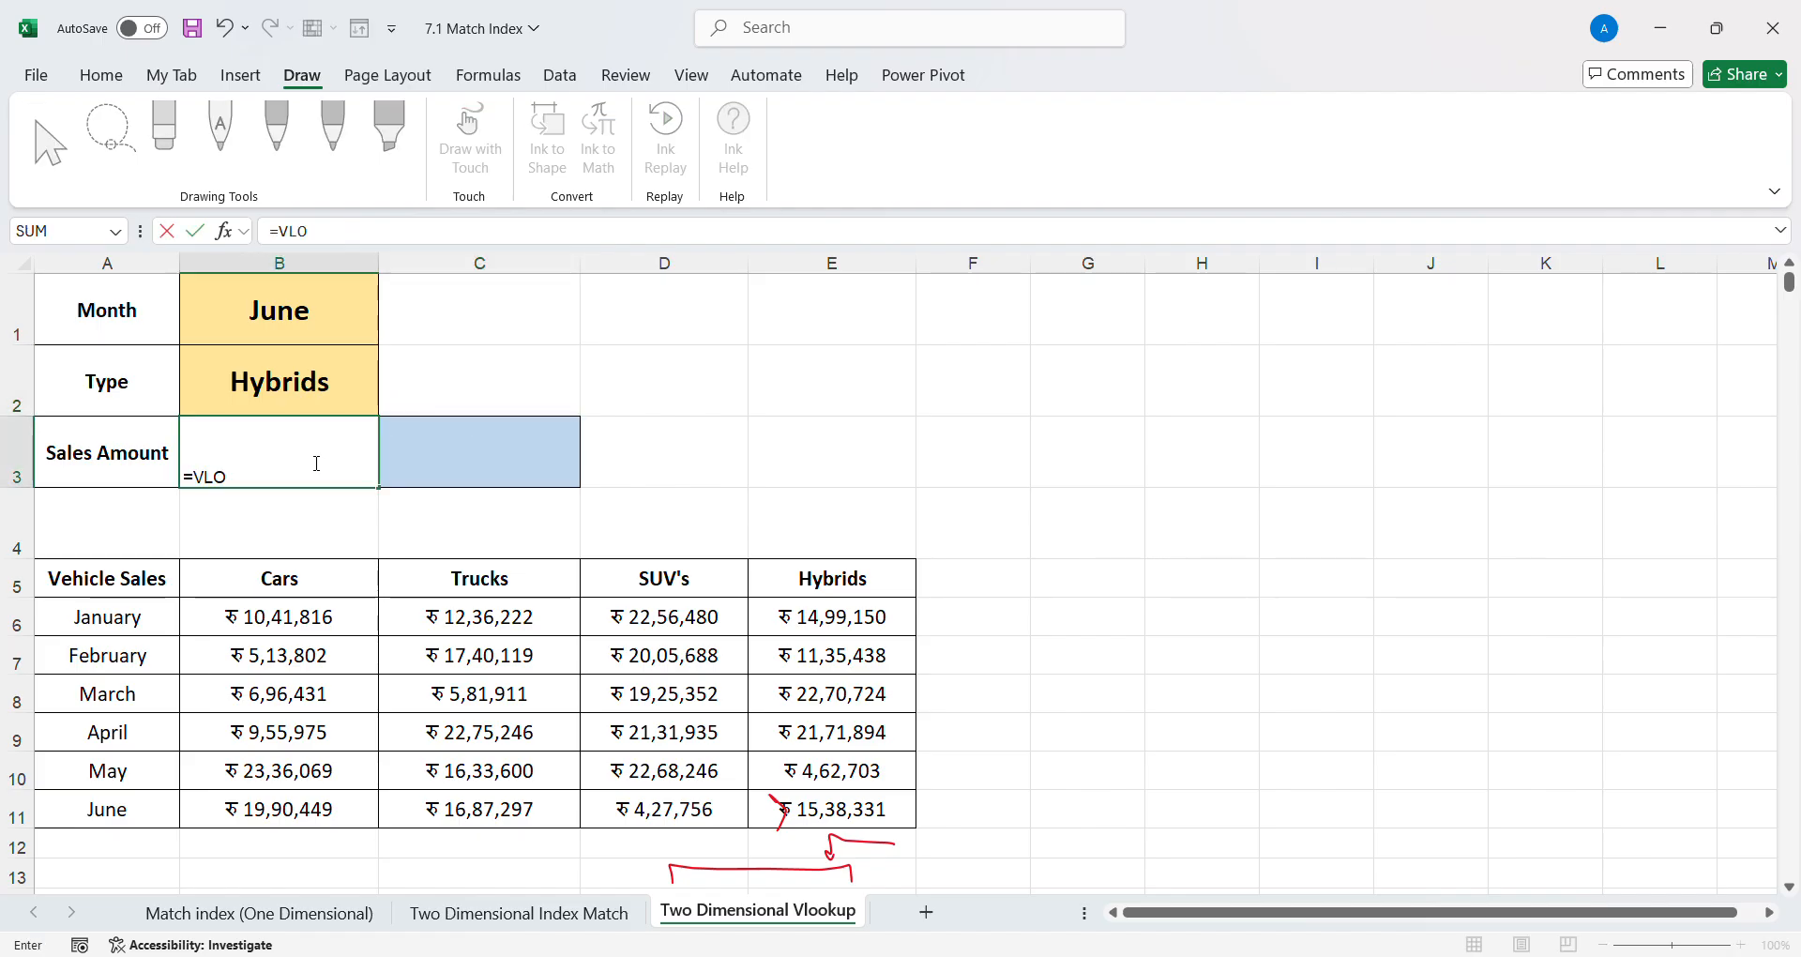
left_click(334, 312)
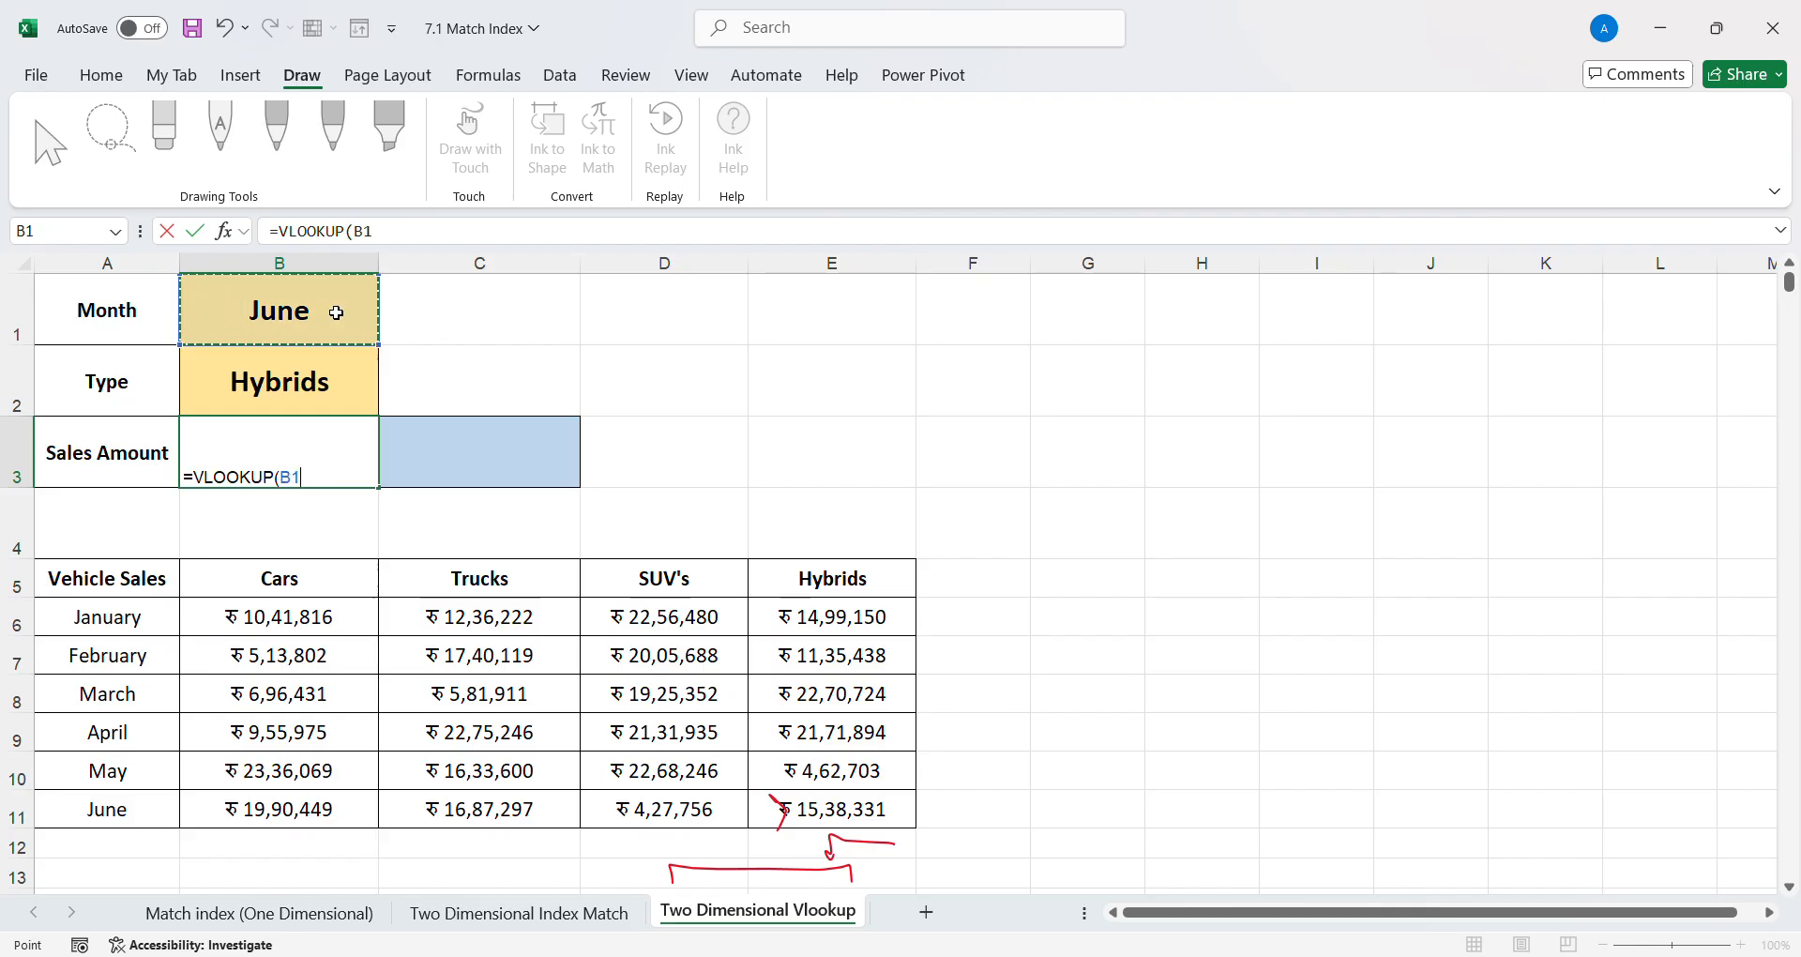
key("F4")
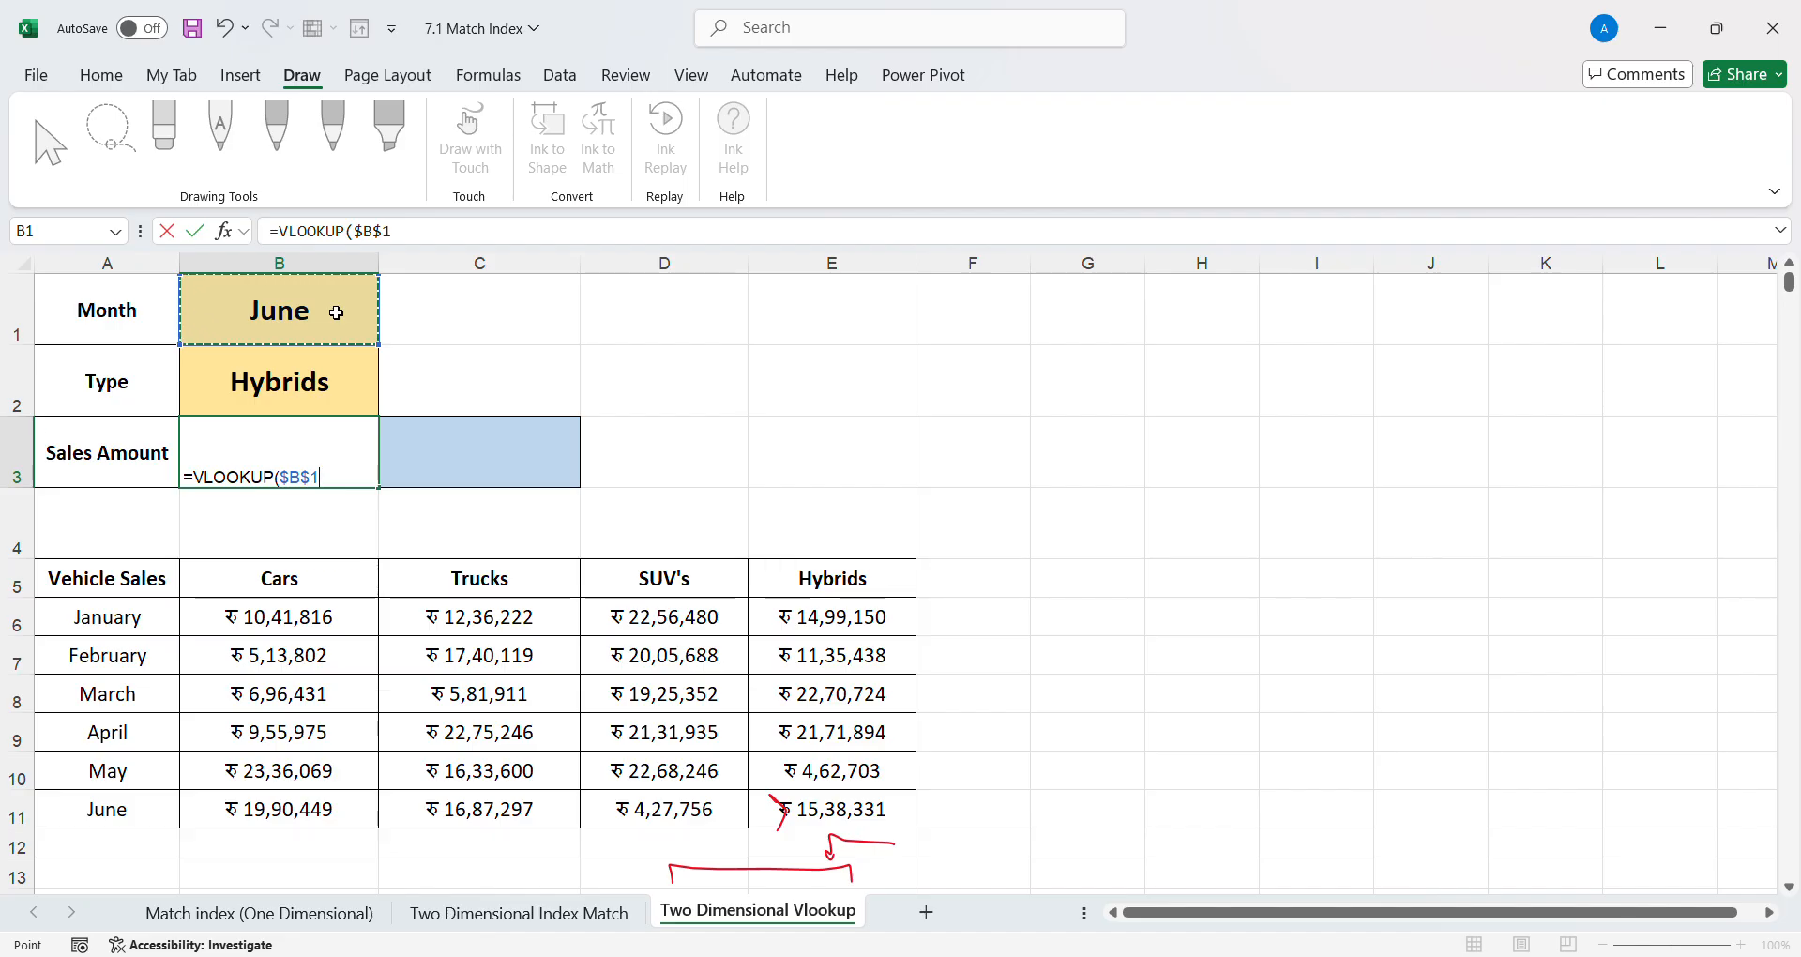
type(",")
left_click_drag(143, 620, 137, 810)
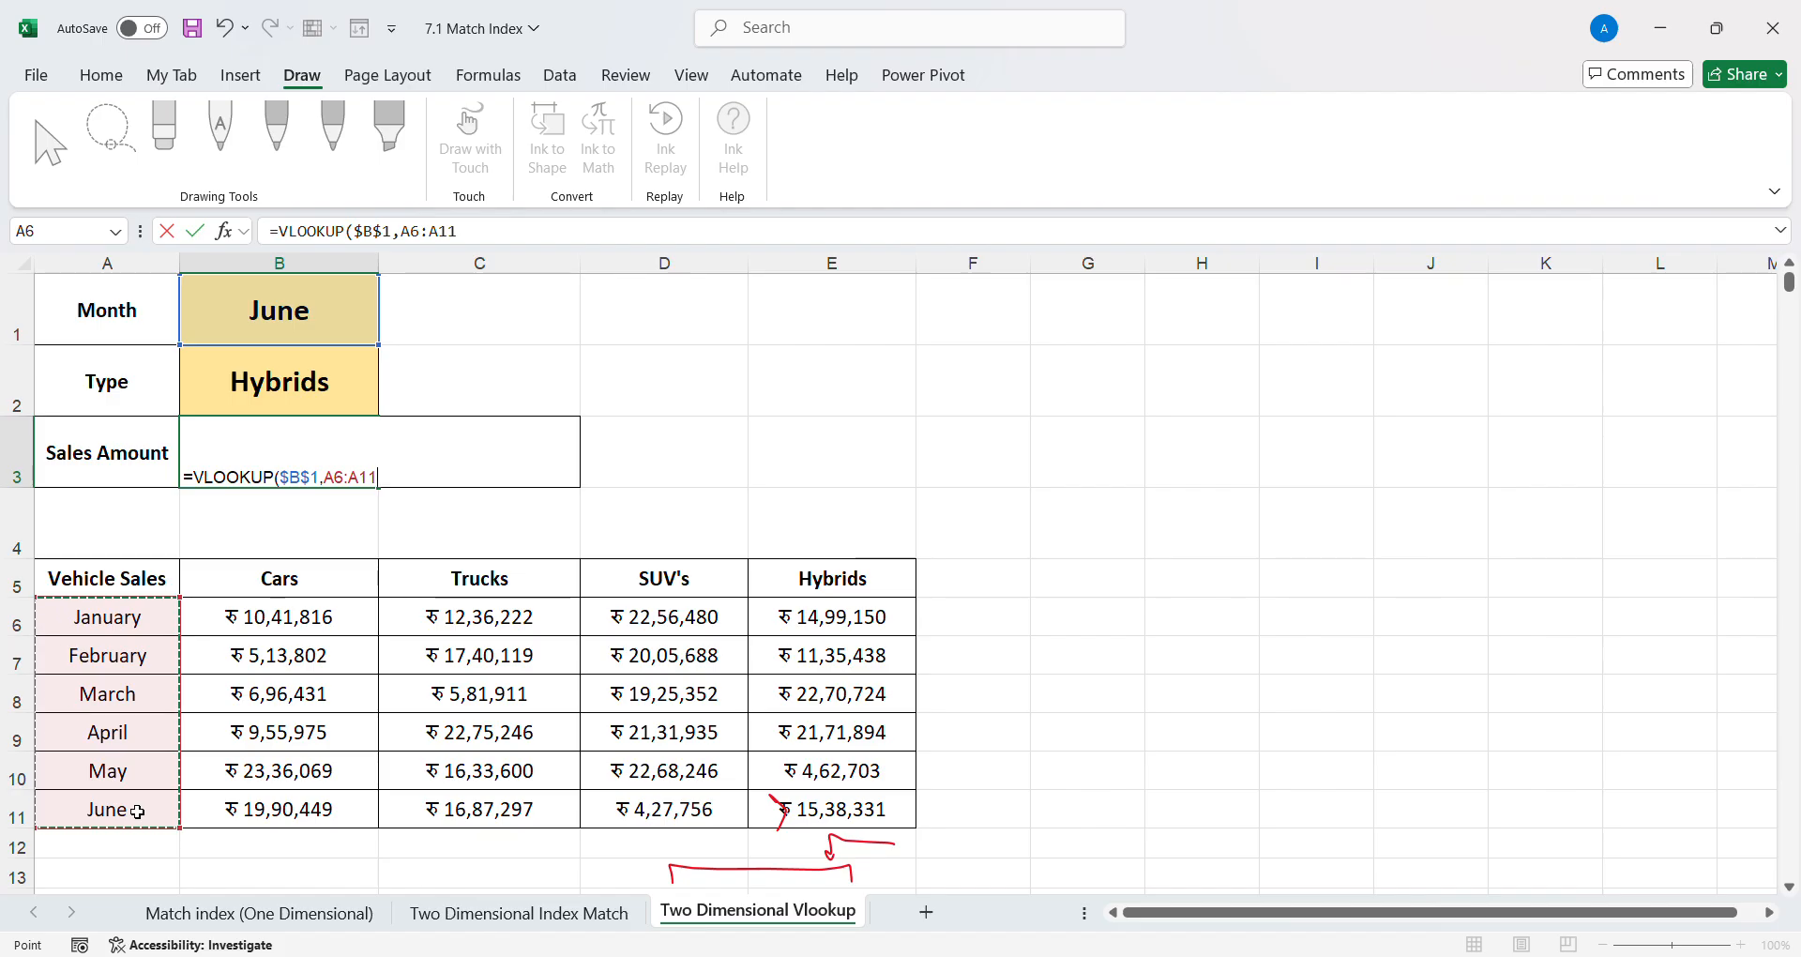
key("F4")
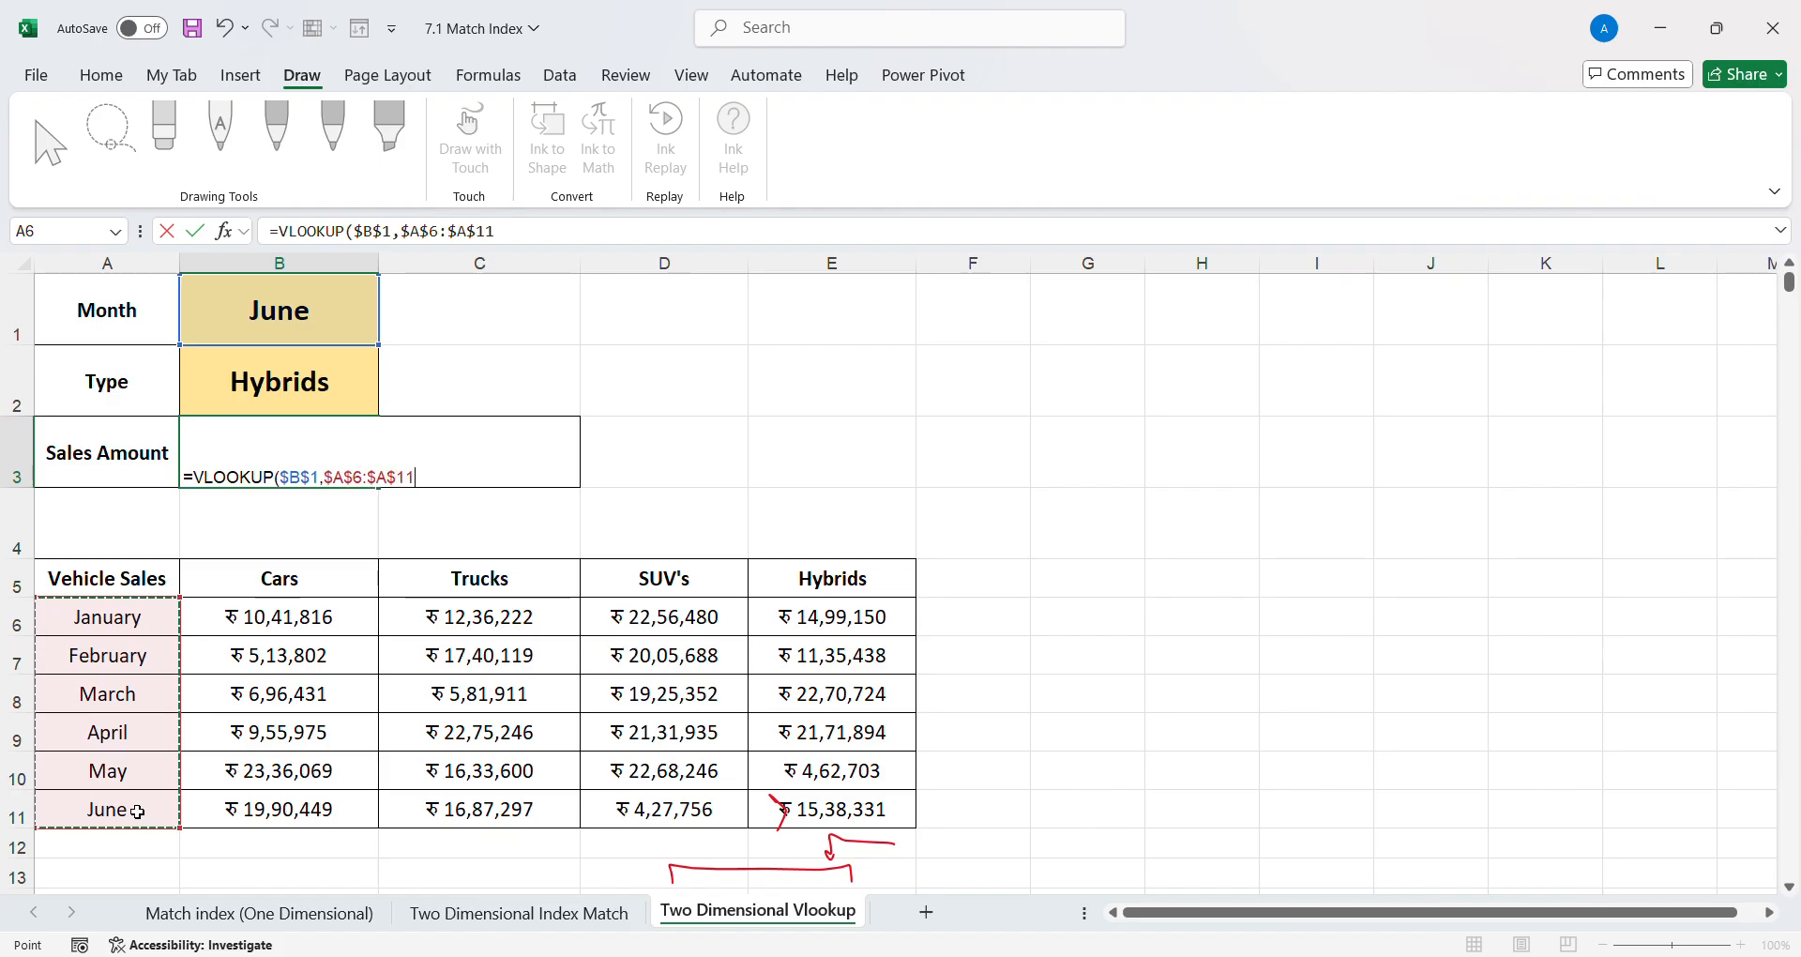
type(",")
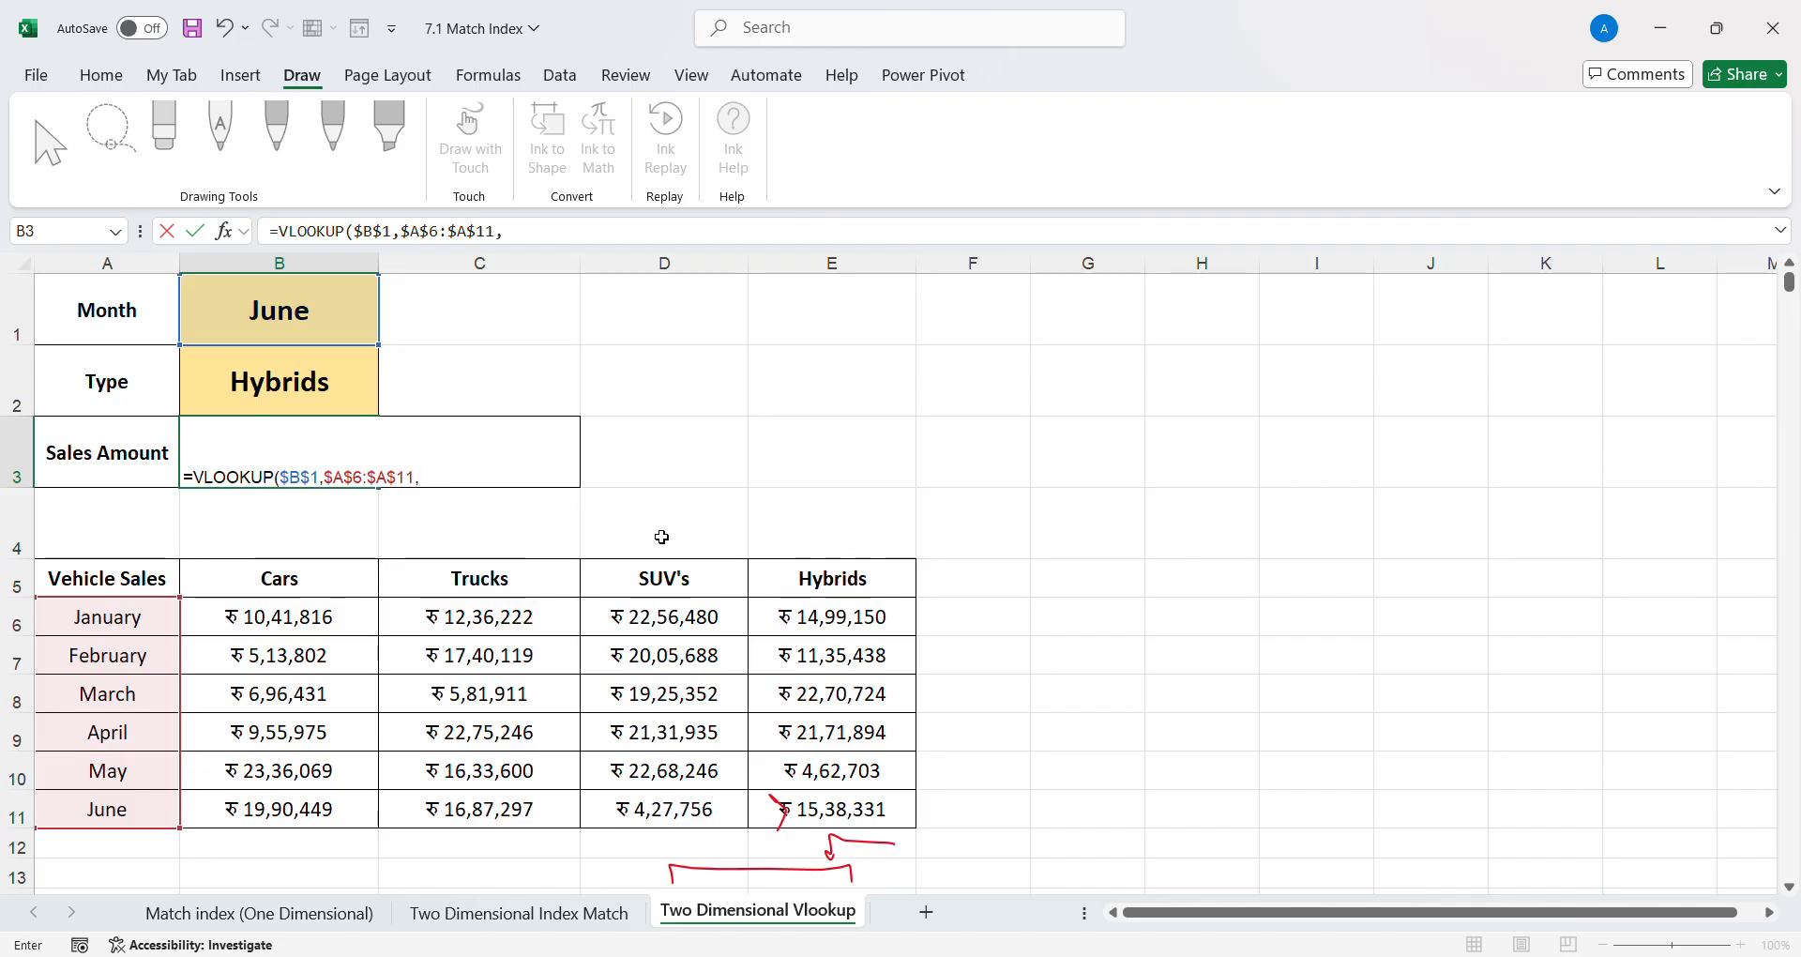
- Try to add a nested MATCH as the column index, referencing B2, A5:E5 and A6:E11
type("MATCH")
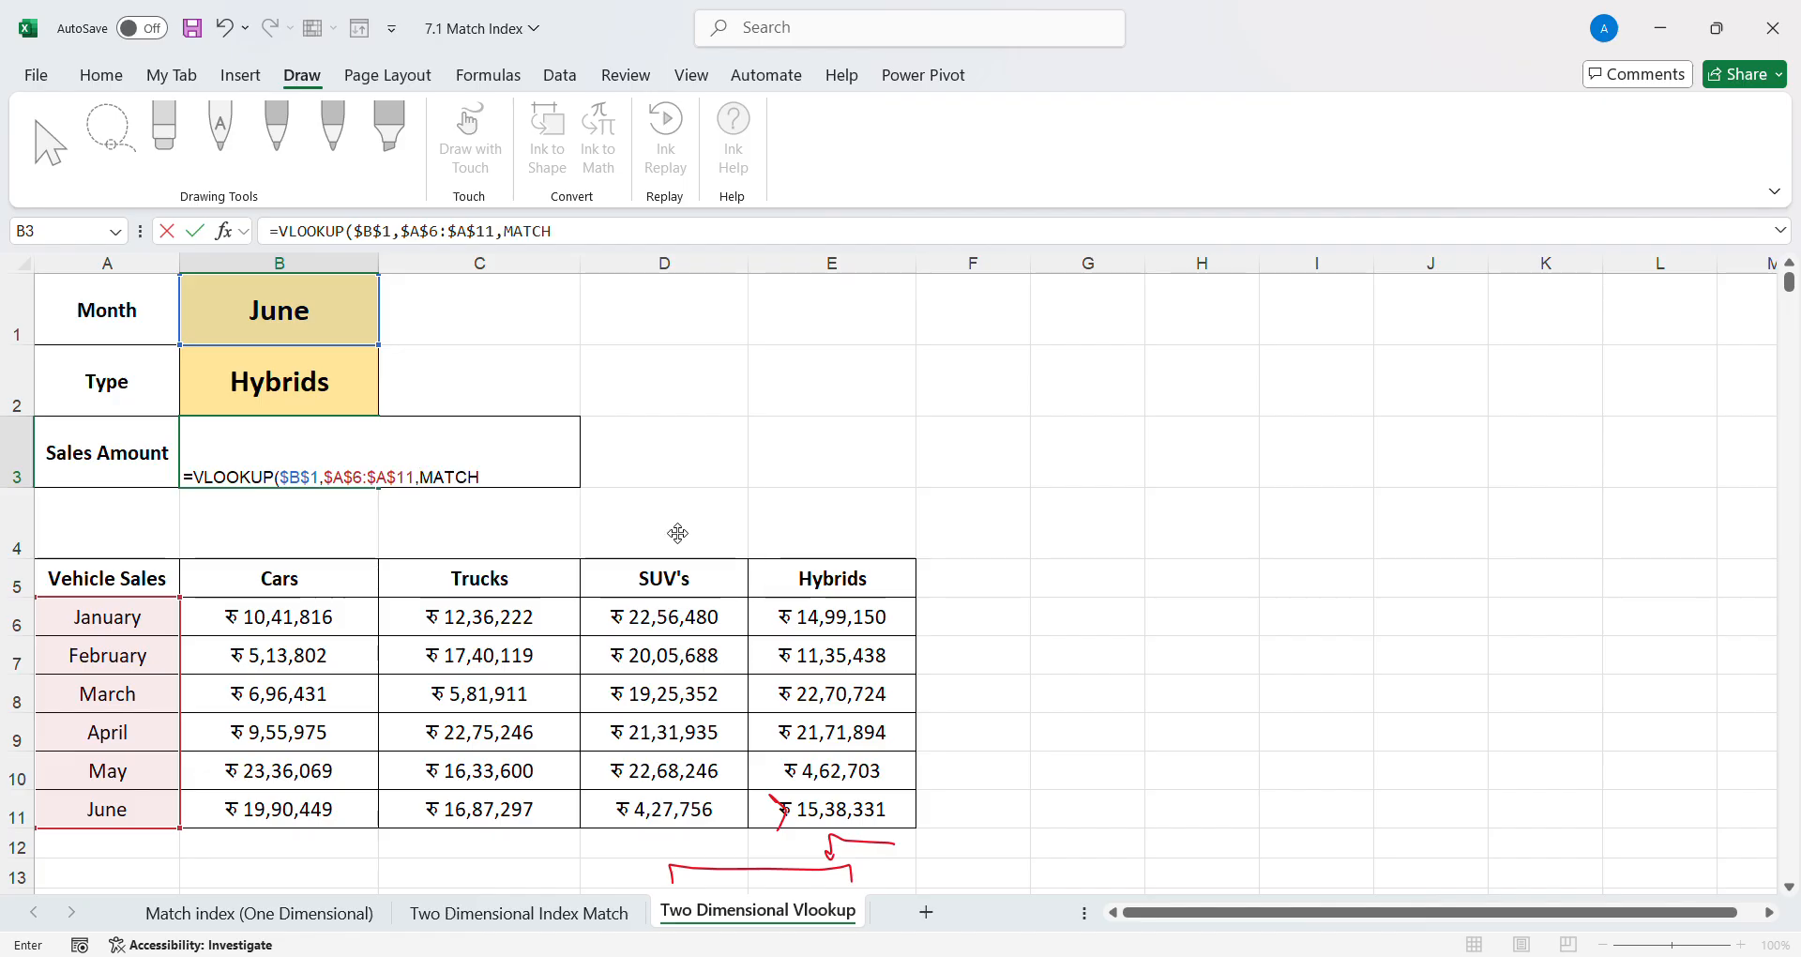
type("(")
left_click(299, 379)
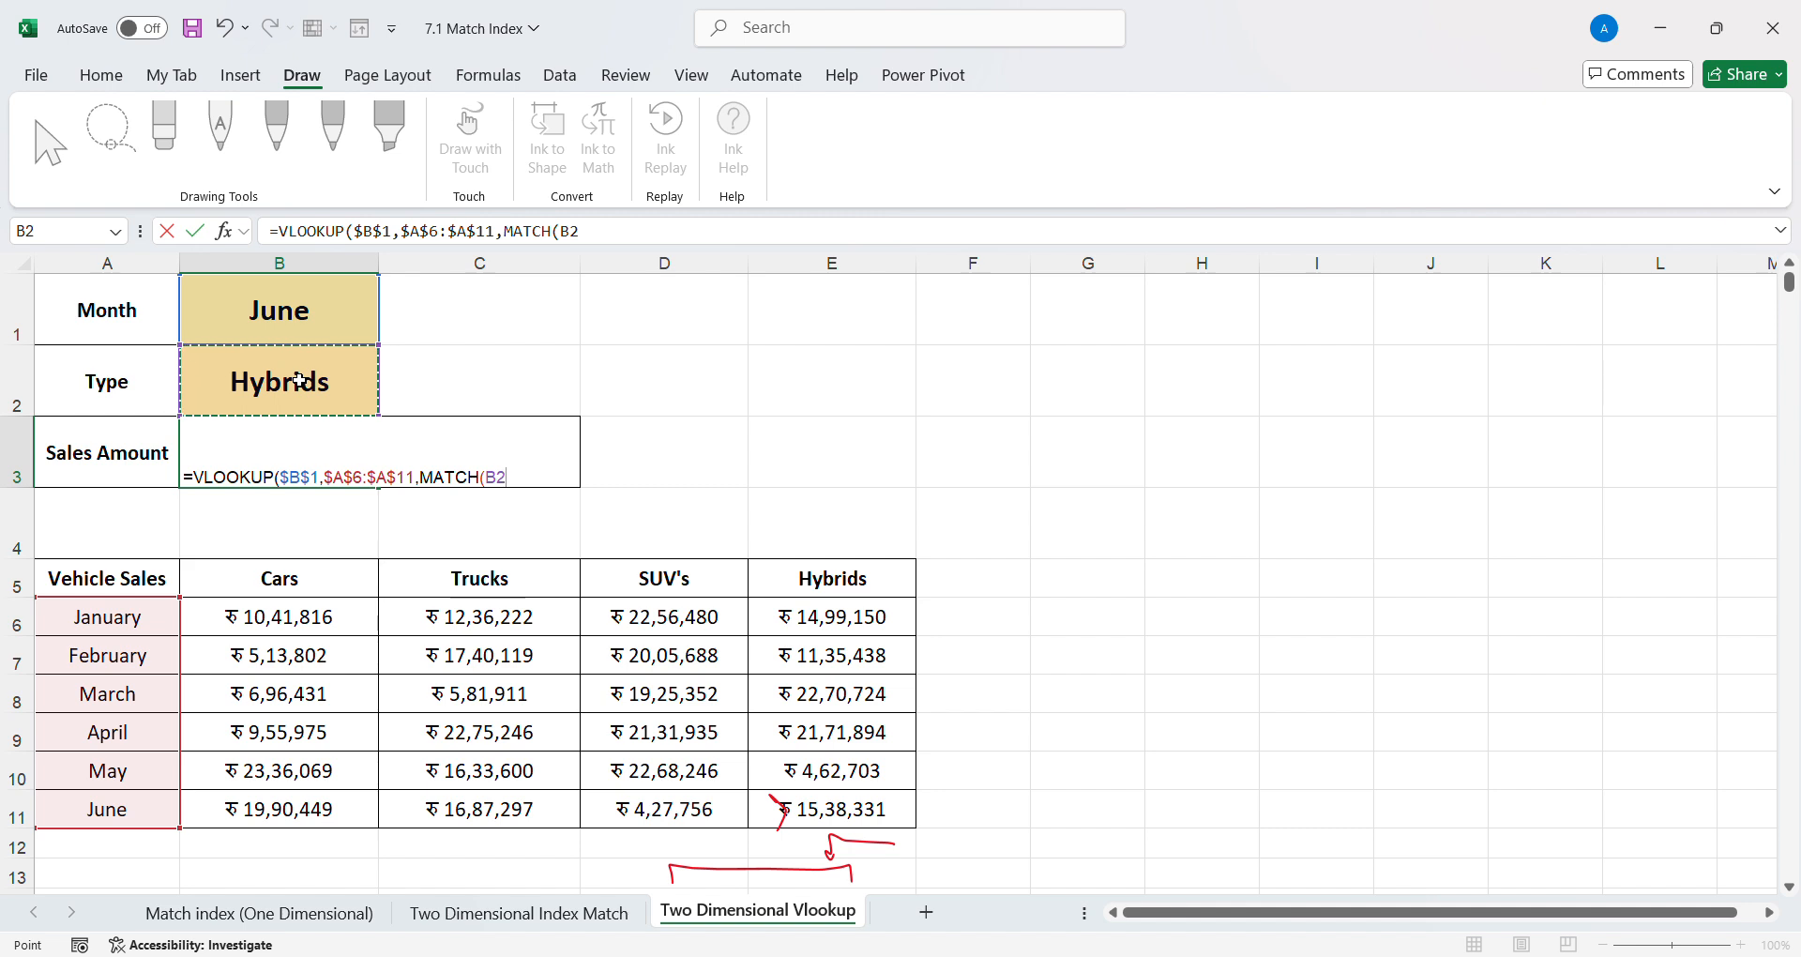
key("F4")
left_click_drag(141, 578, 821, 582)
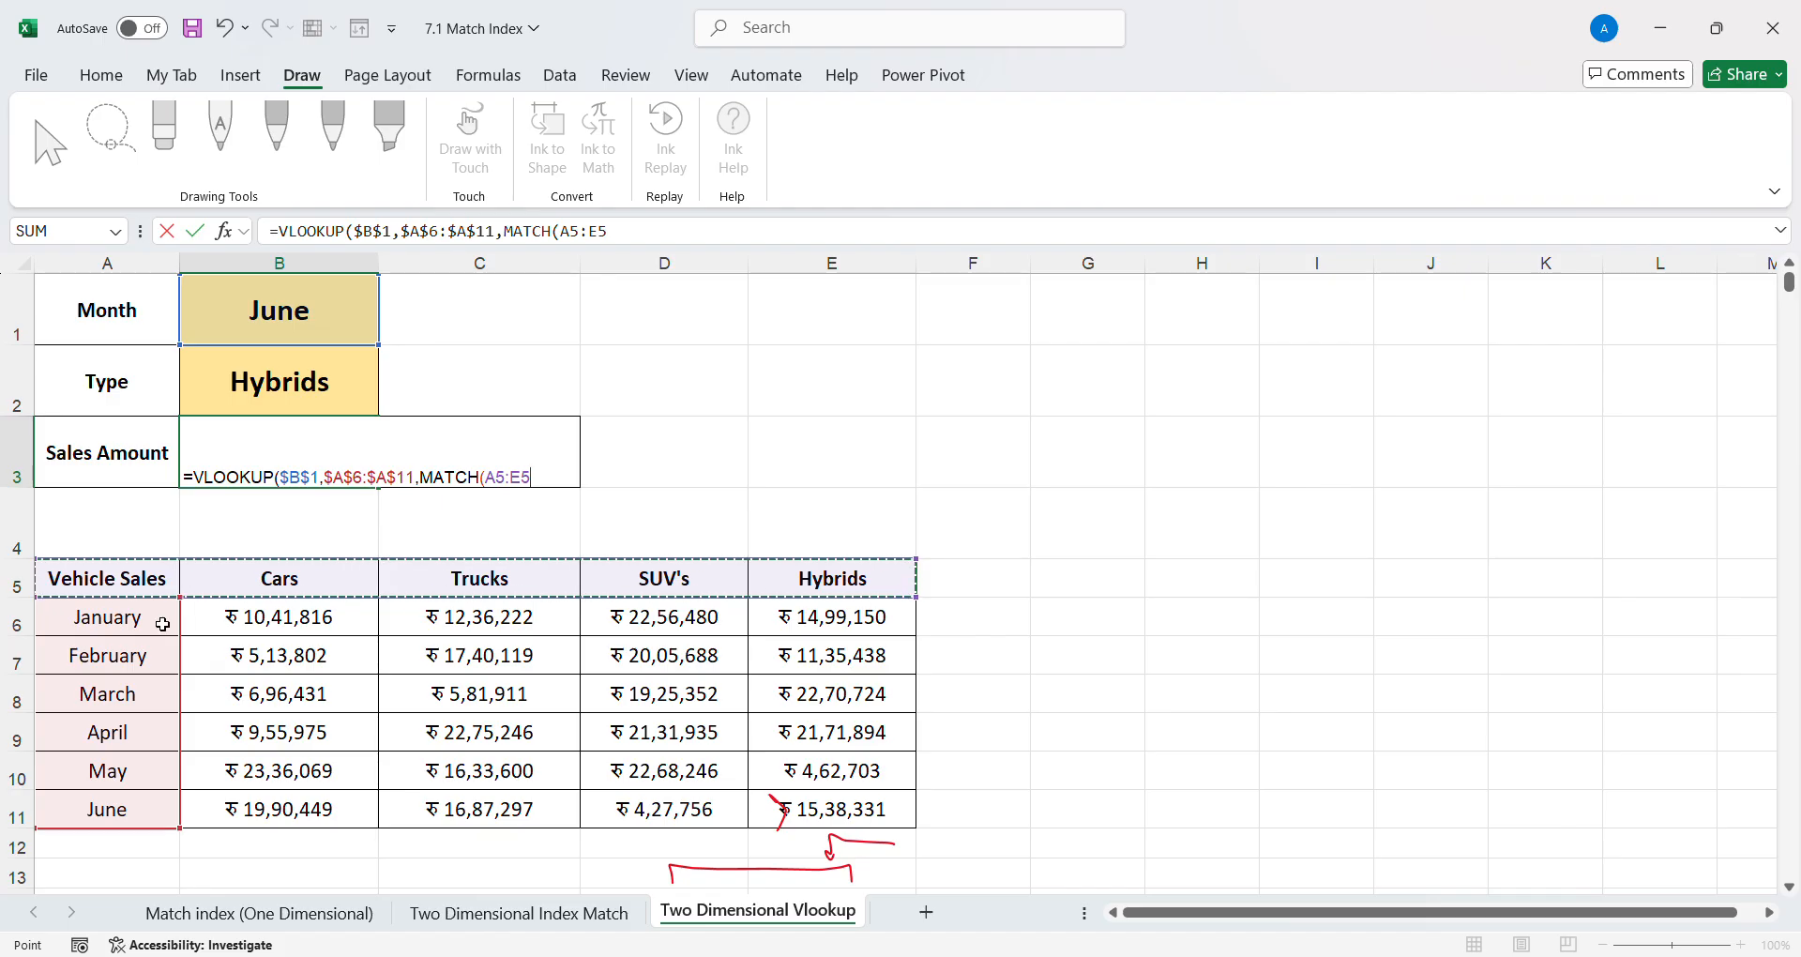
left_click_drag(149, 622, 795, 802)
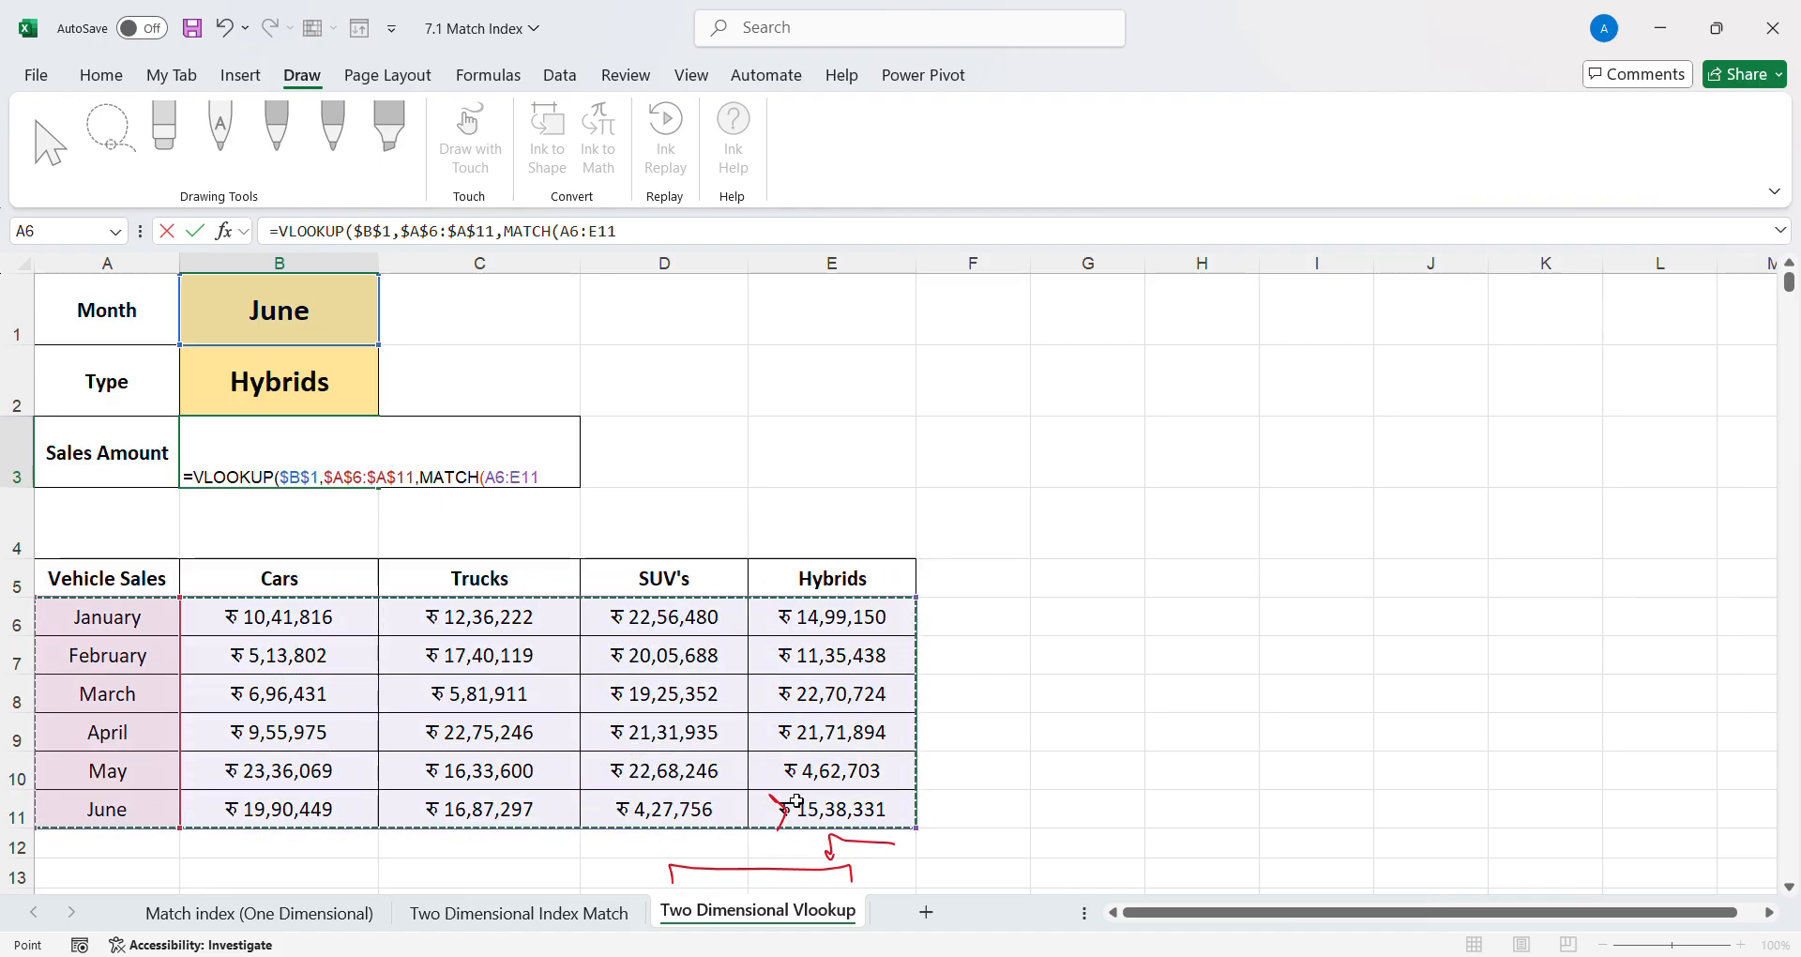
- Discard the faulty formula and clear cell B3
left_click_drag(574, 480, 198, 483)
key("BackSpace")
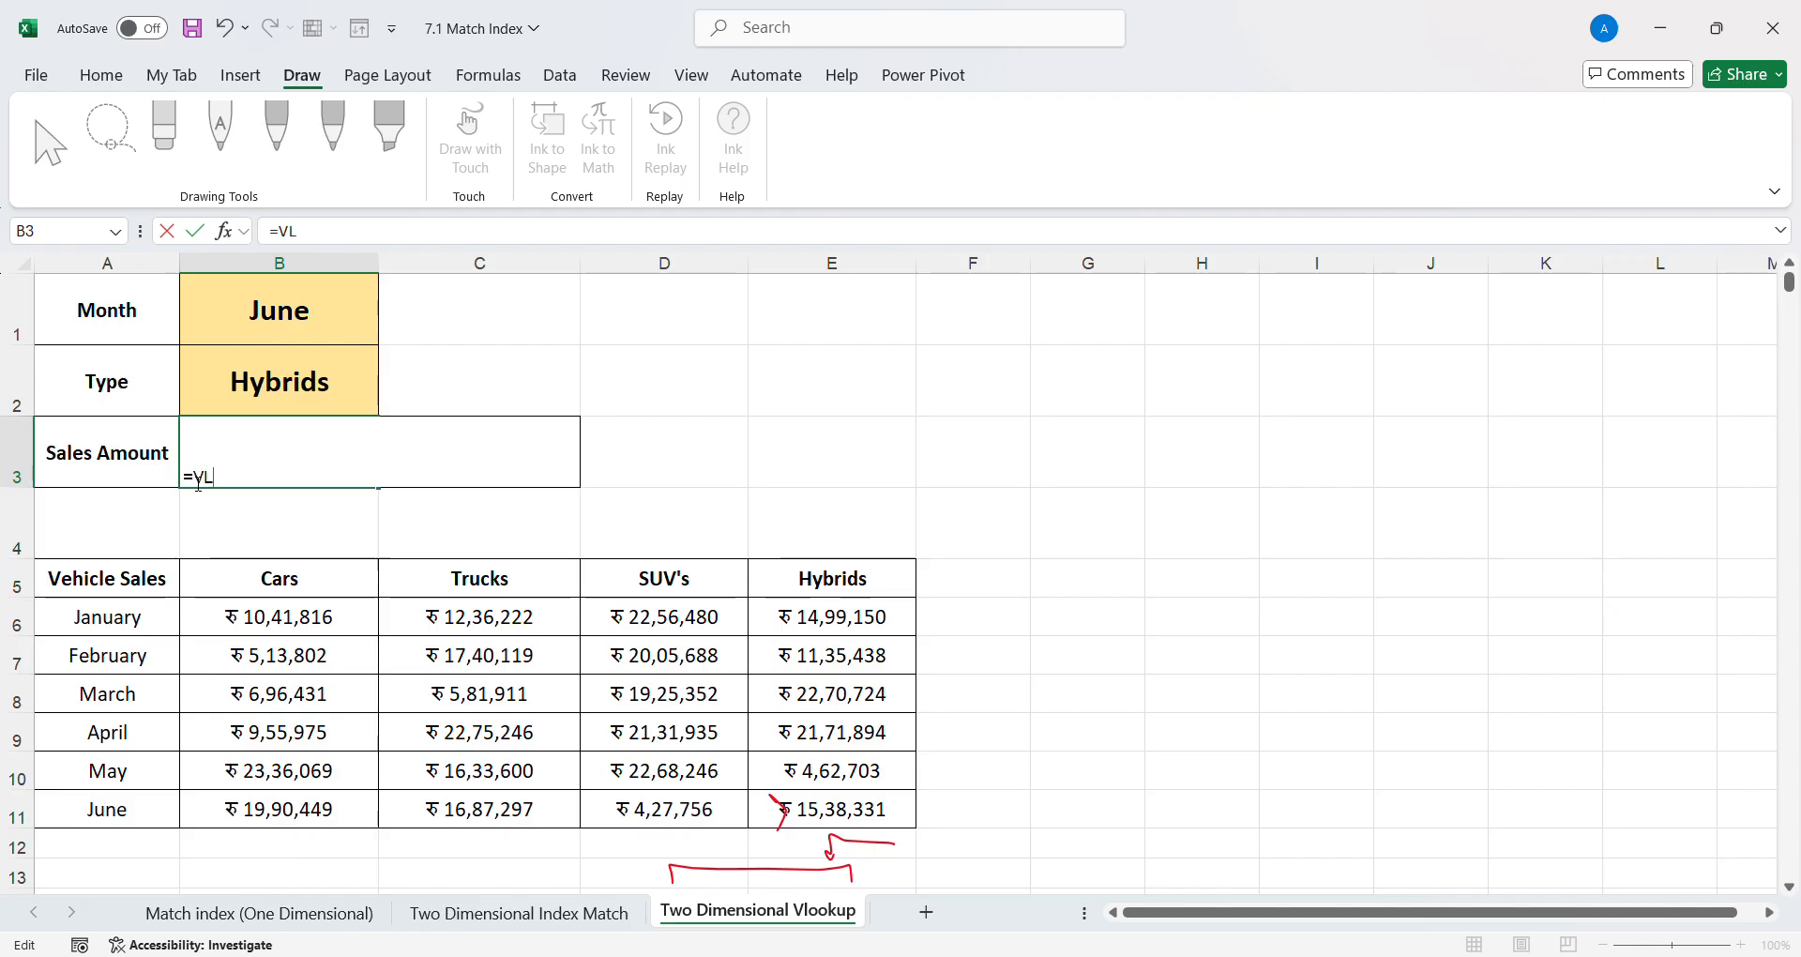
key("Tab")
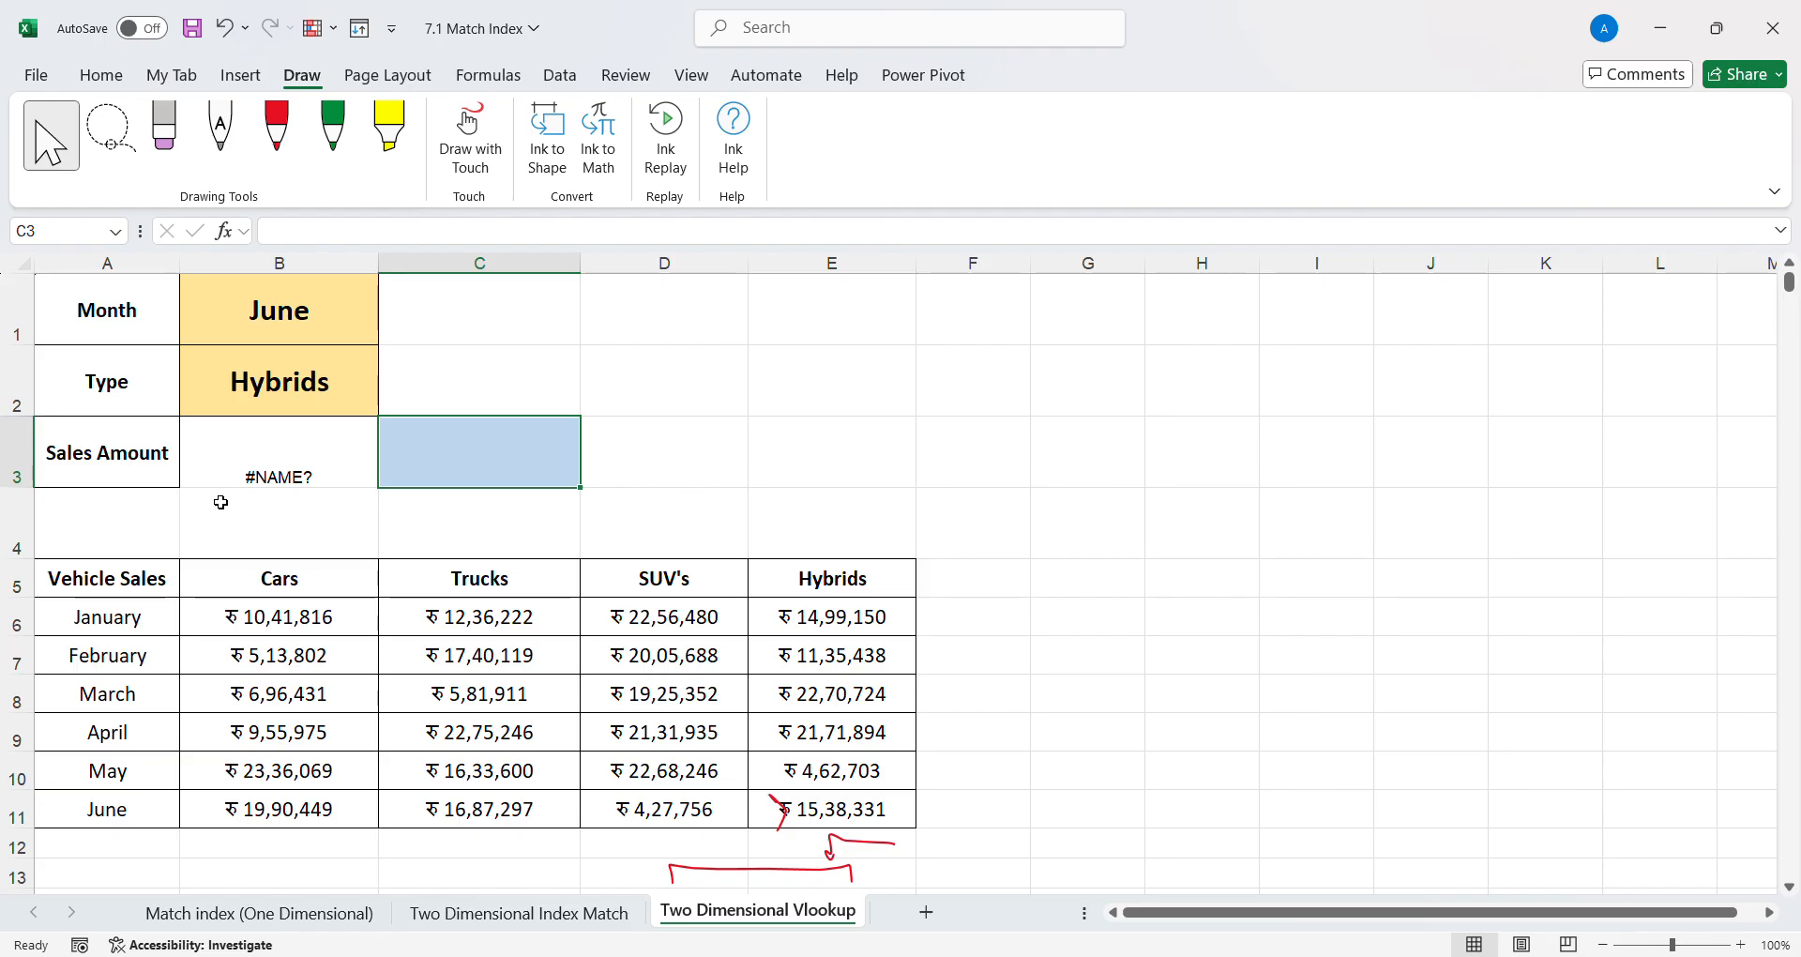
left_click(274, 472)
key("Delete")
- Start a VLOOKUP formula in B3 with B1 as lookup value and the absolute range $A$6:$E$11 as table array
type("=vl")
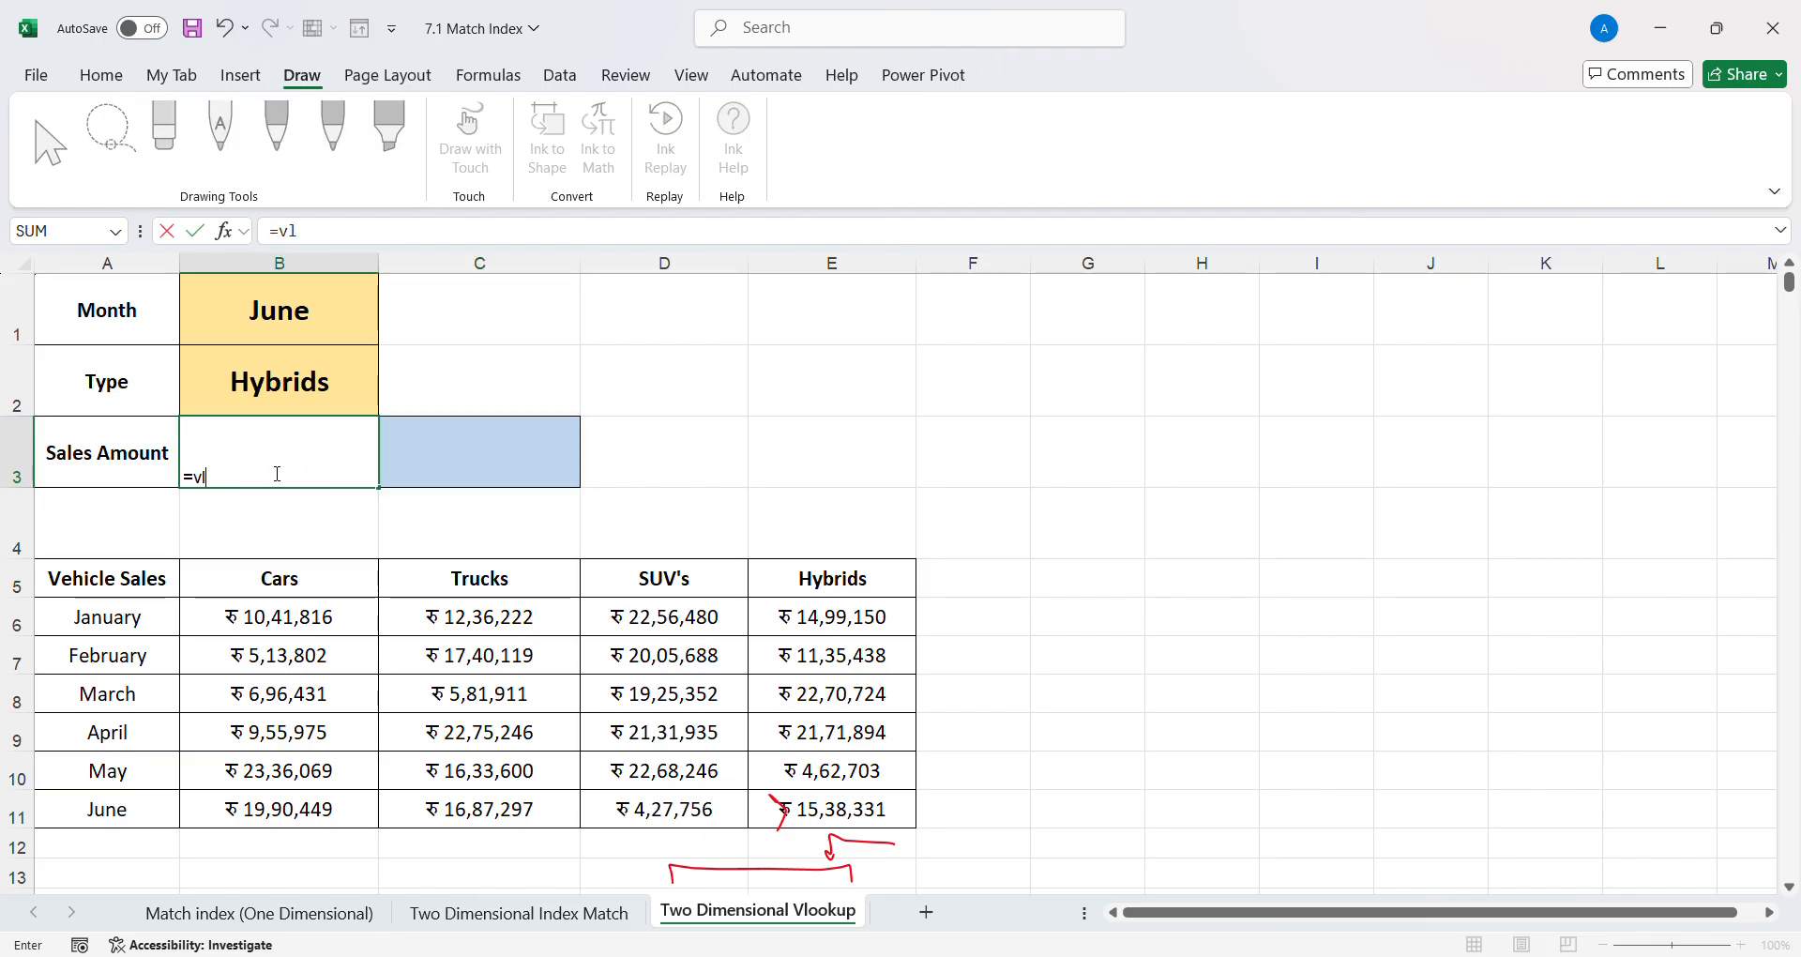
key("Tab")
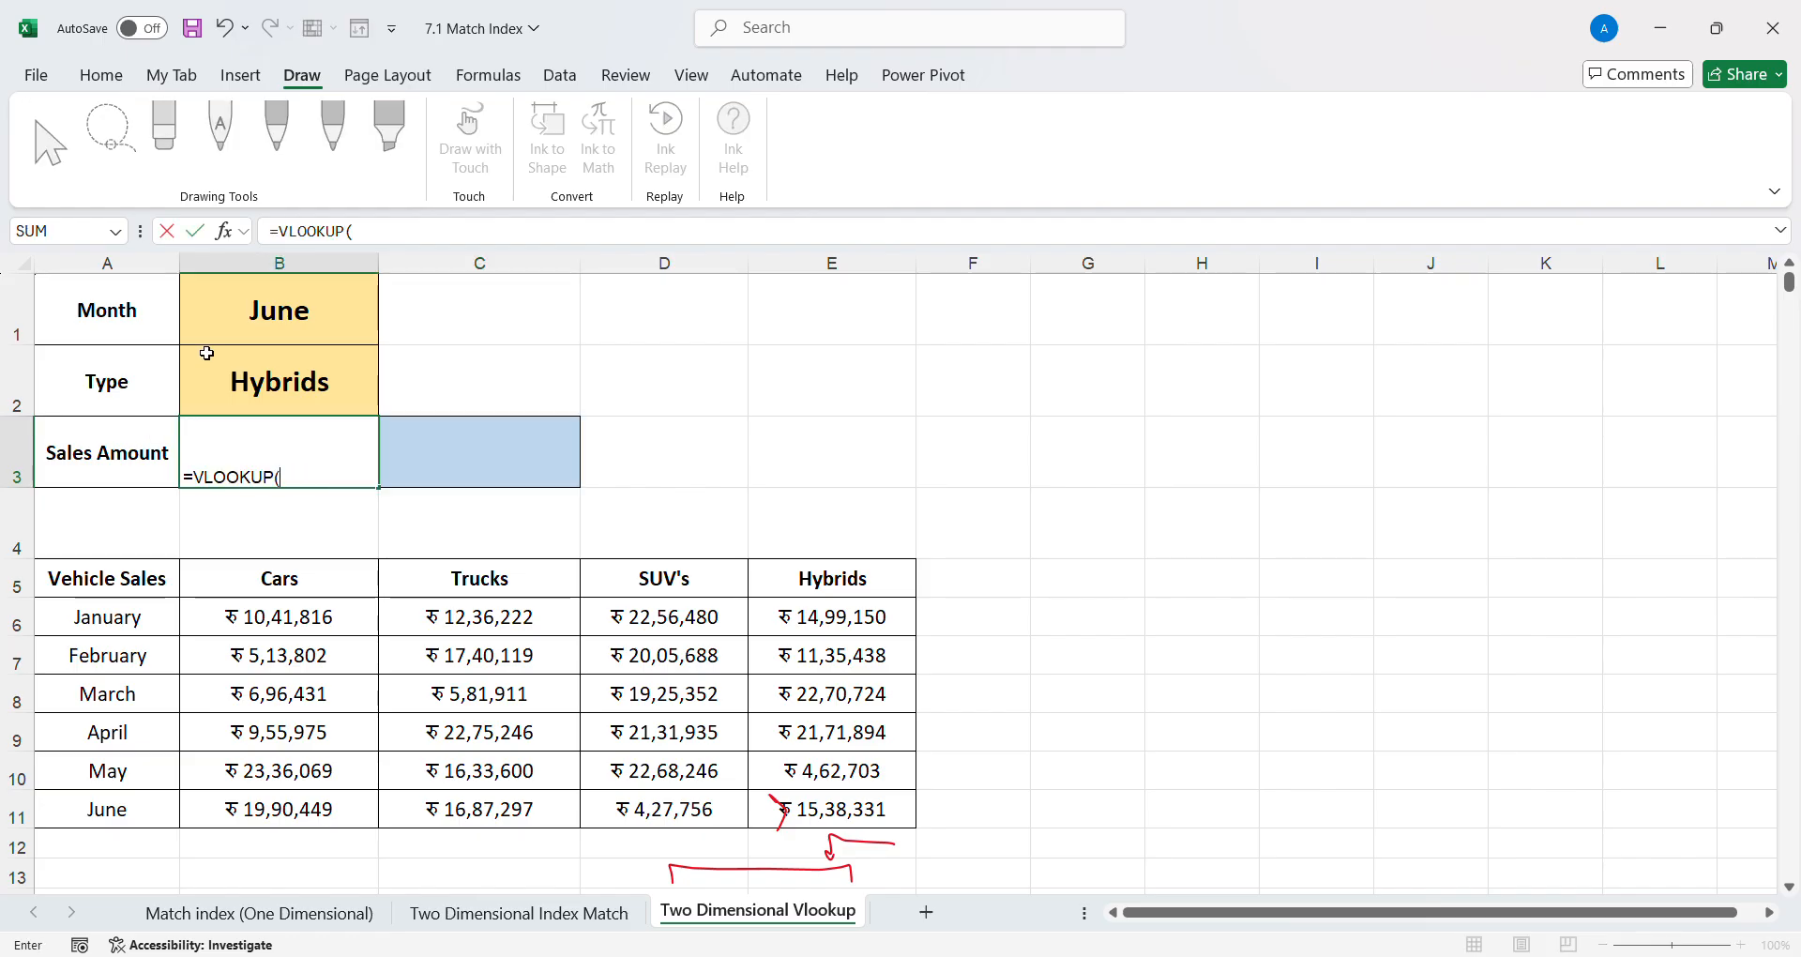
left_click(275, 316)
type(",")
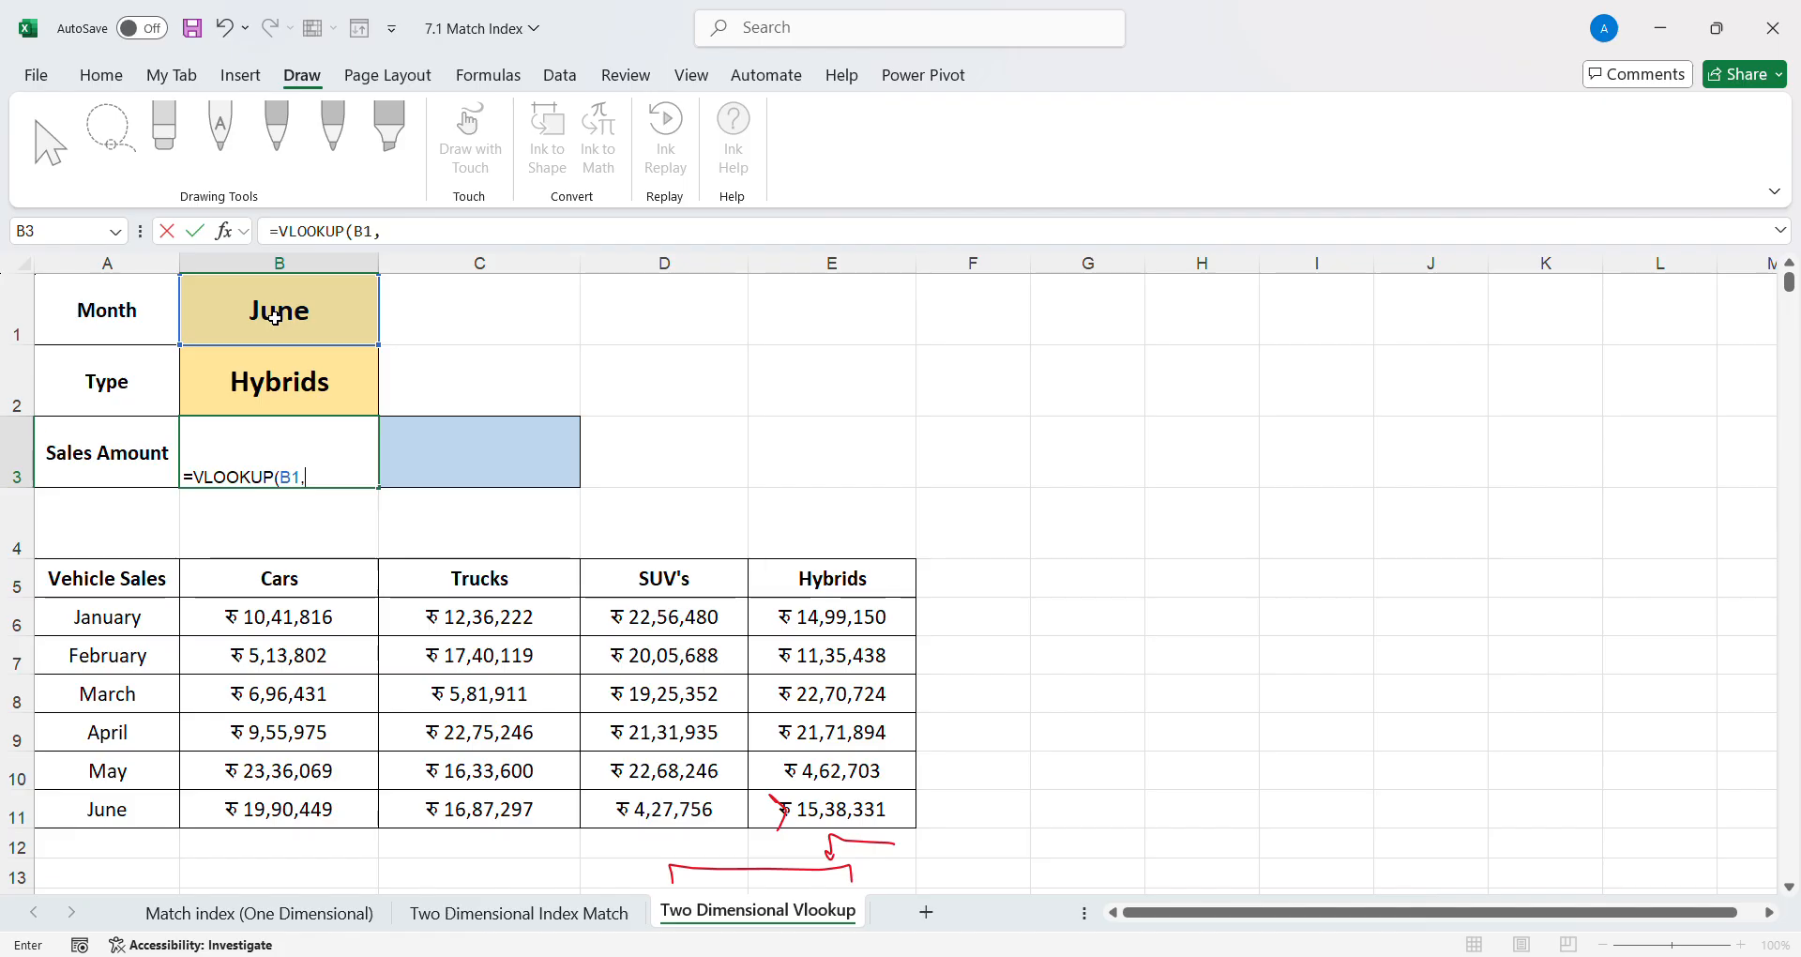
left_click_drag(130, 623, 830, 808)
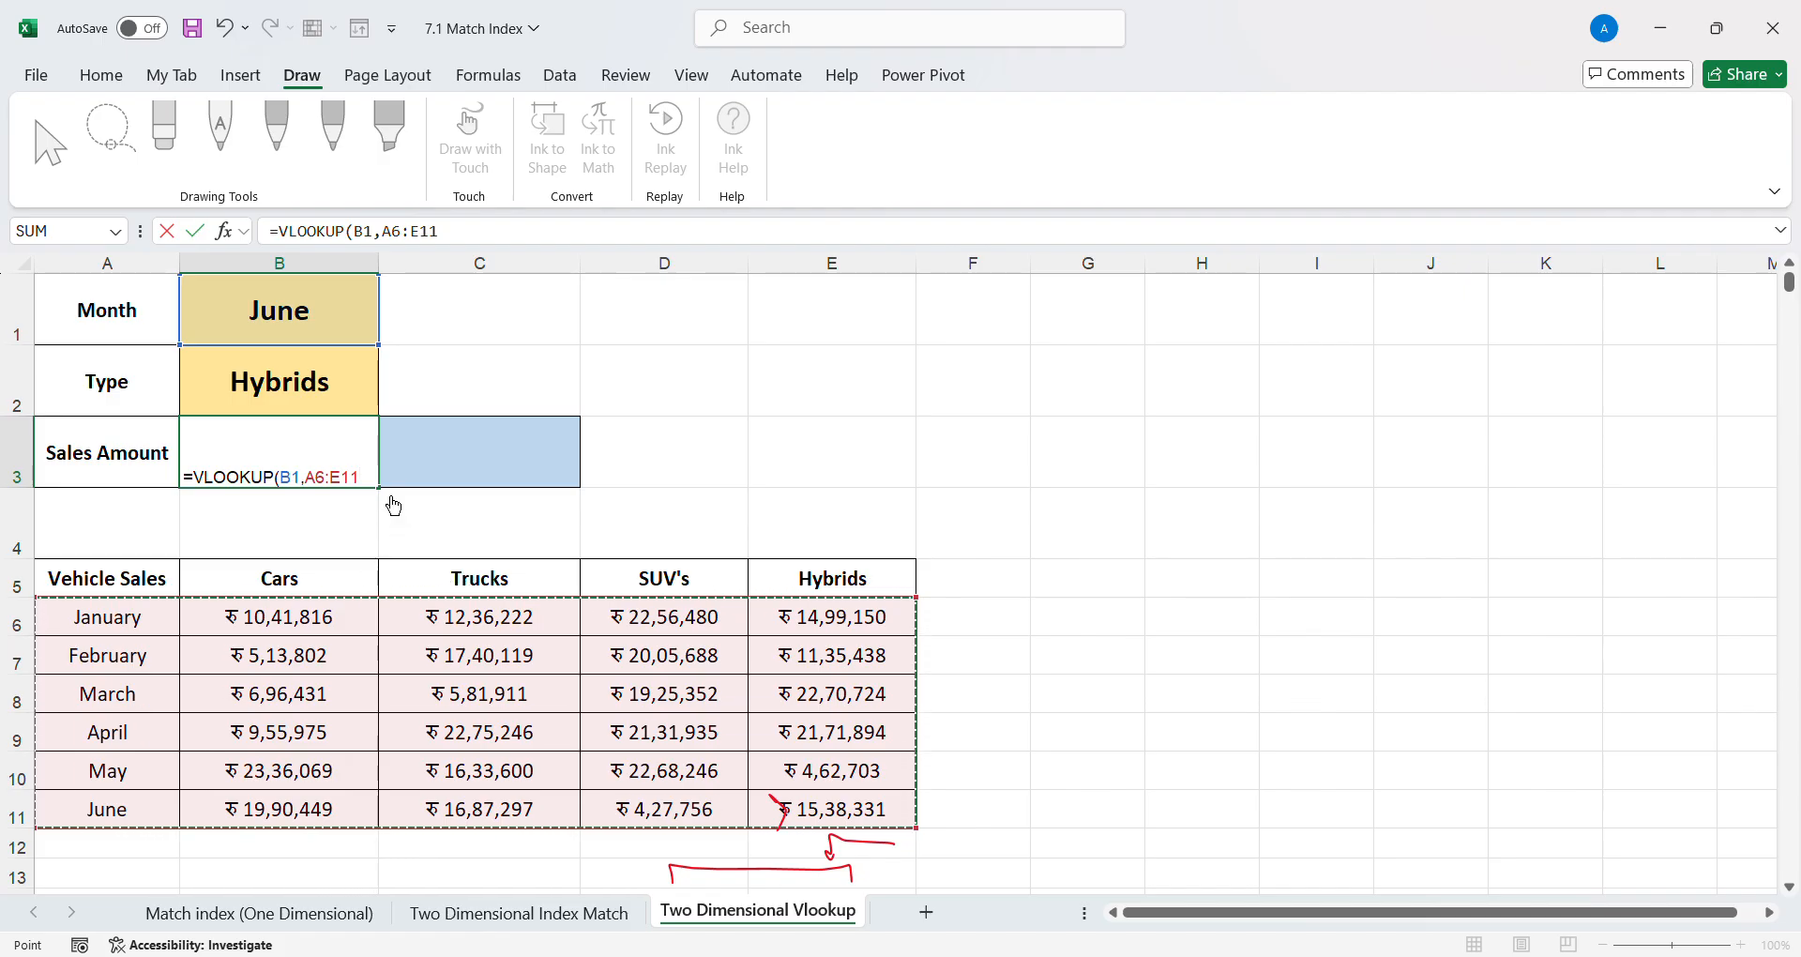
key("F4")
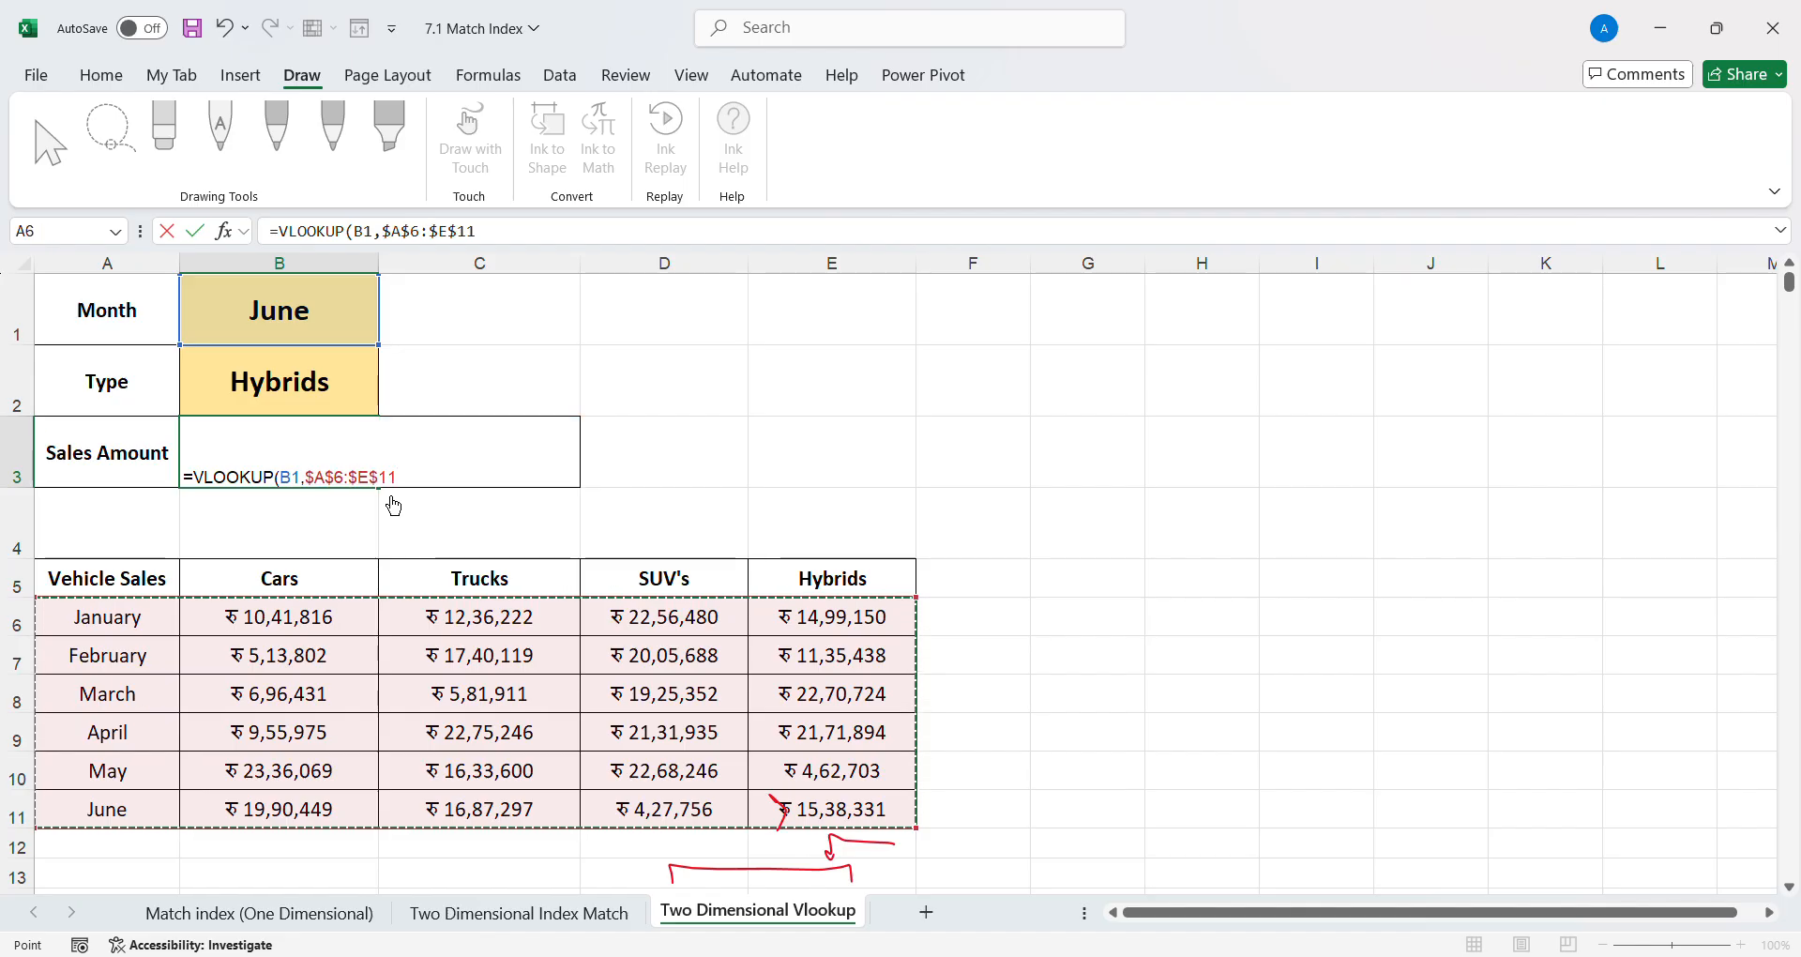
- Complete the formula with MATCH(B2,A5:E5,0) as the column index and 0 for exact match, and enter it
type(",match")
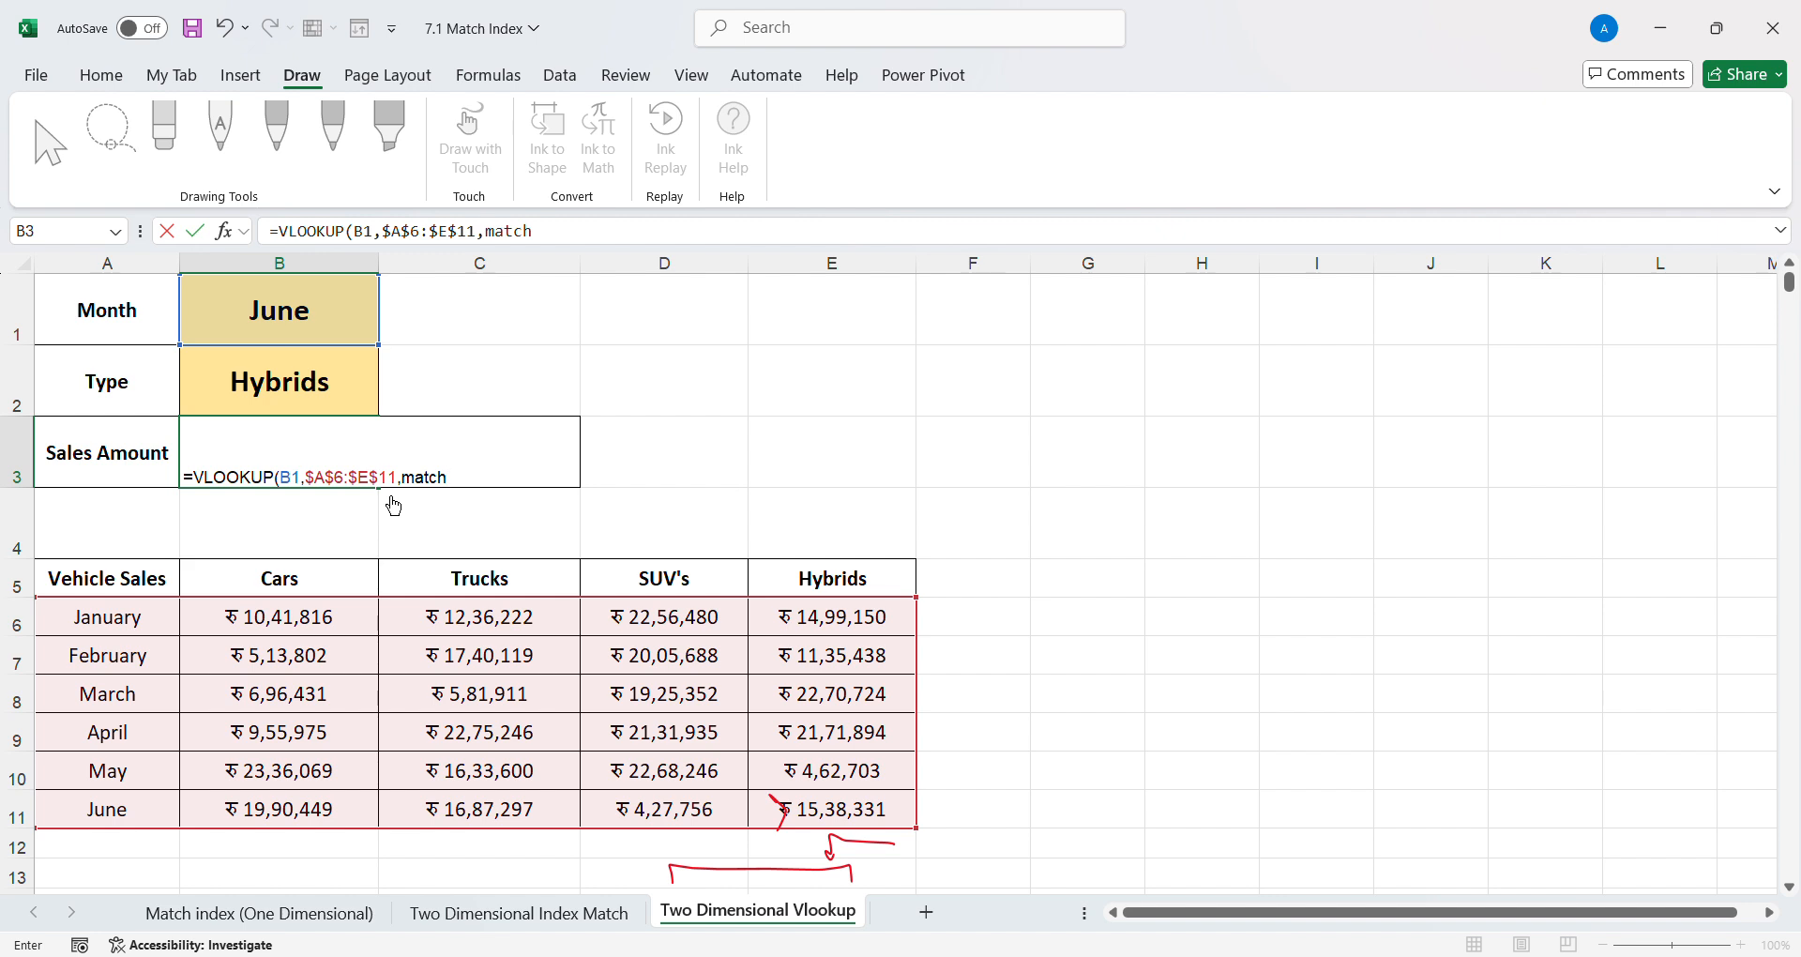
type("(")
left_click(272, 380)
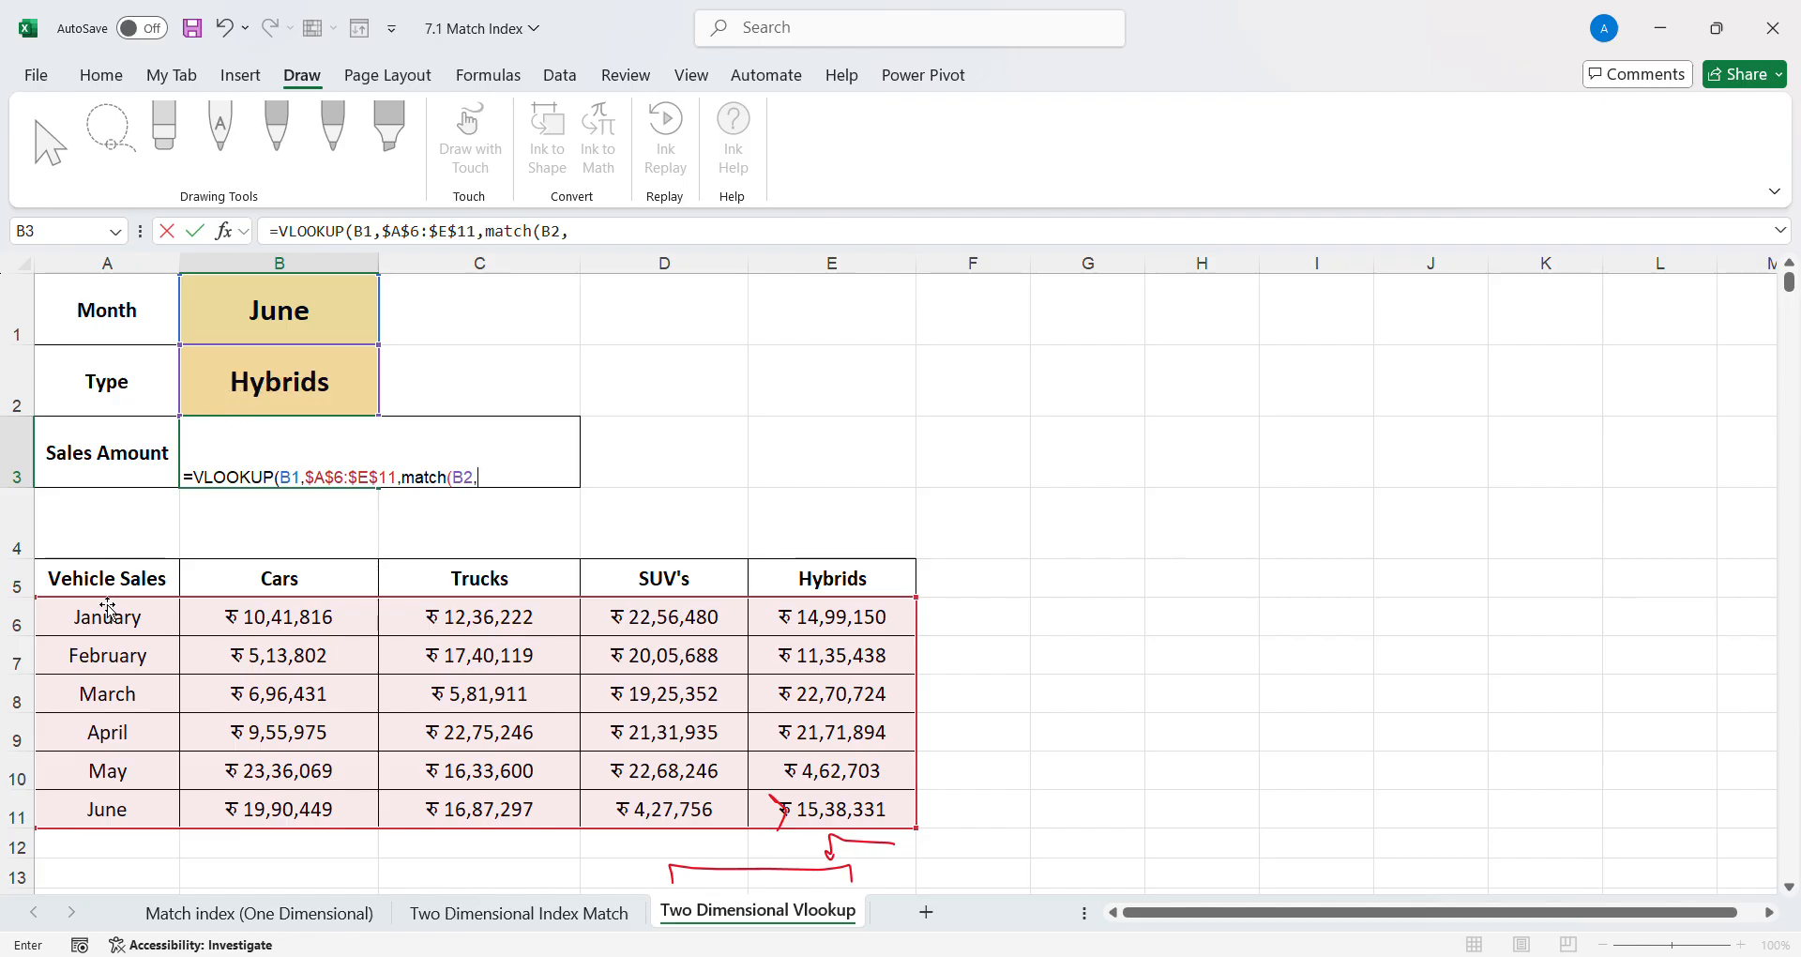
left_click_drag(101, 586, 831, 574)
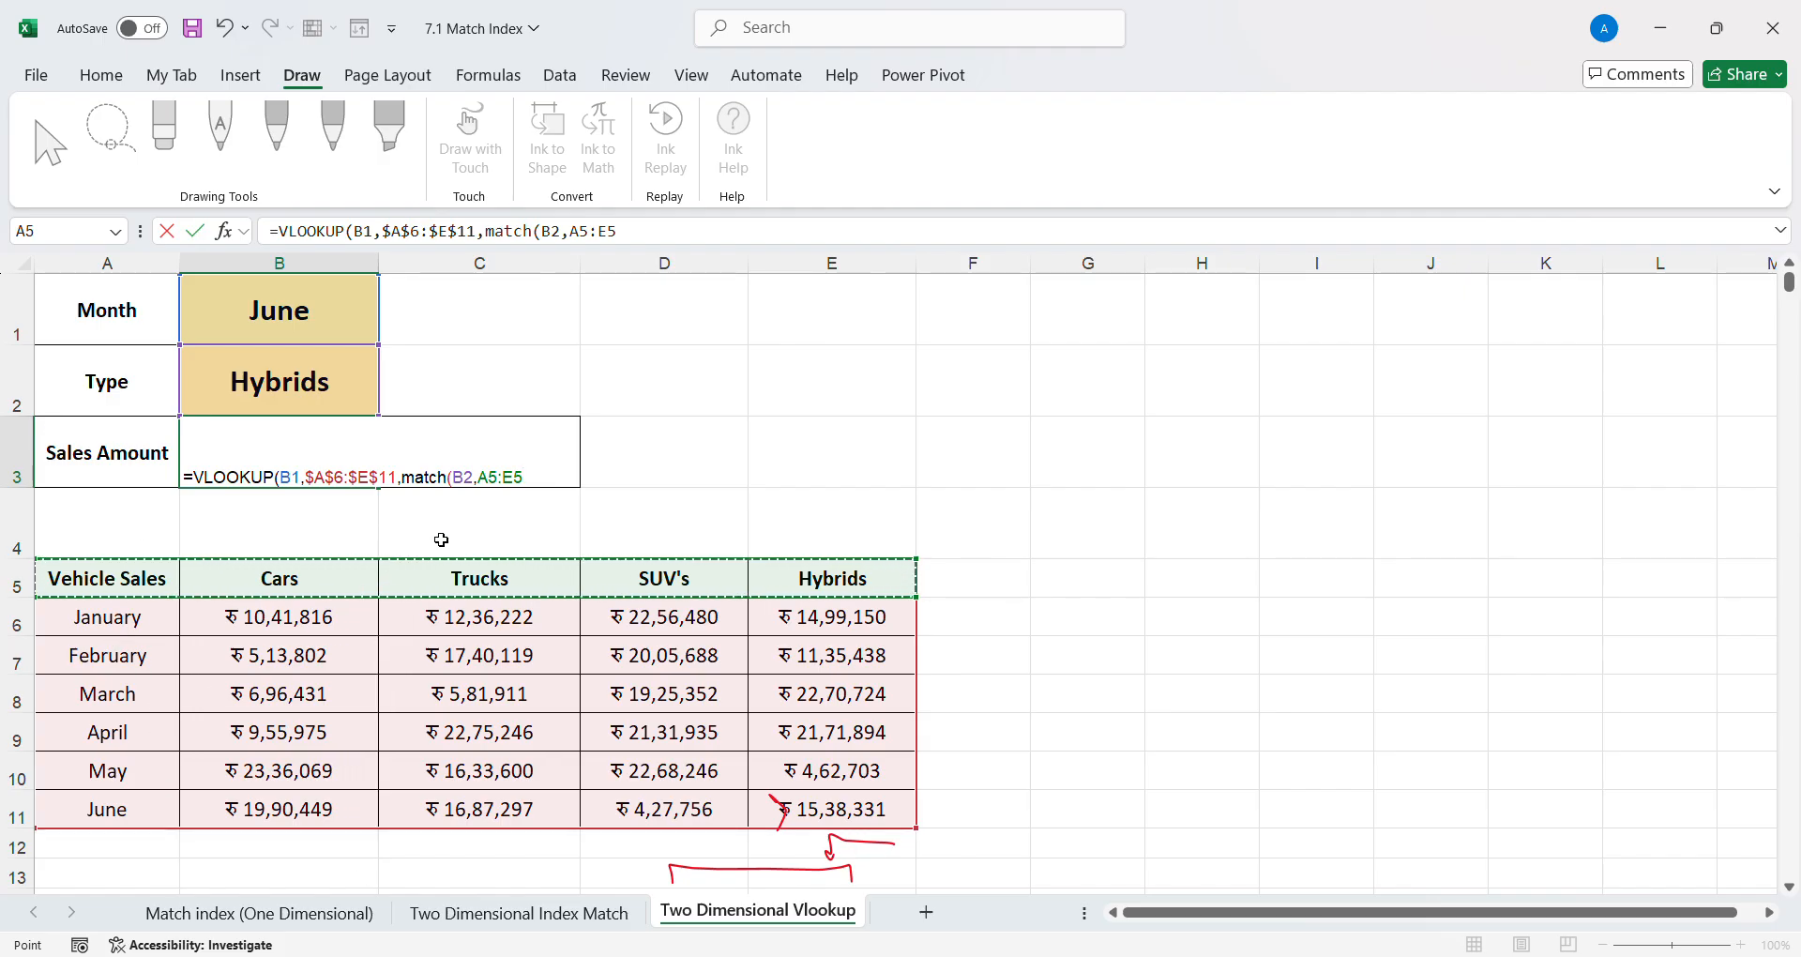
type(",")
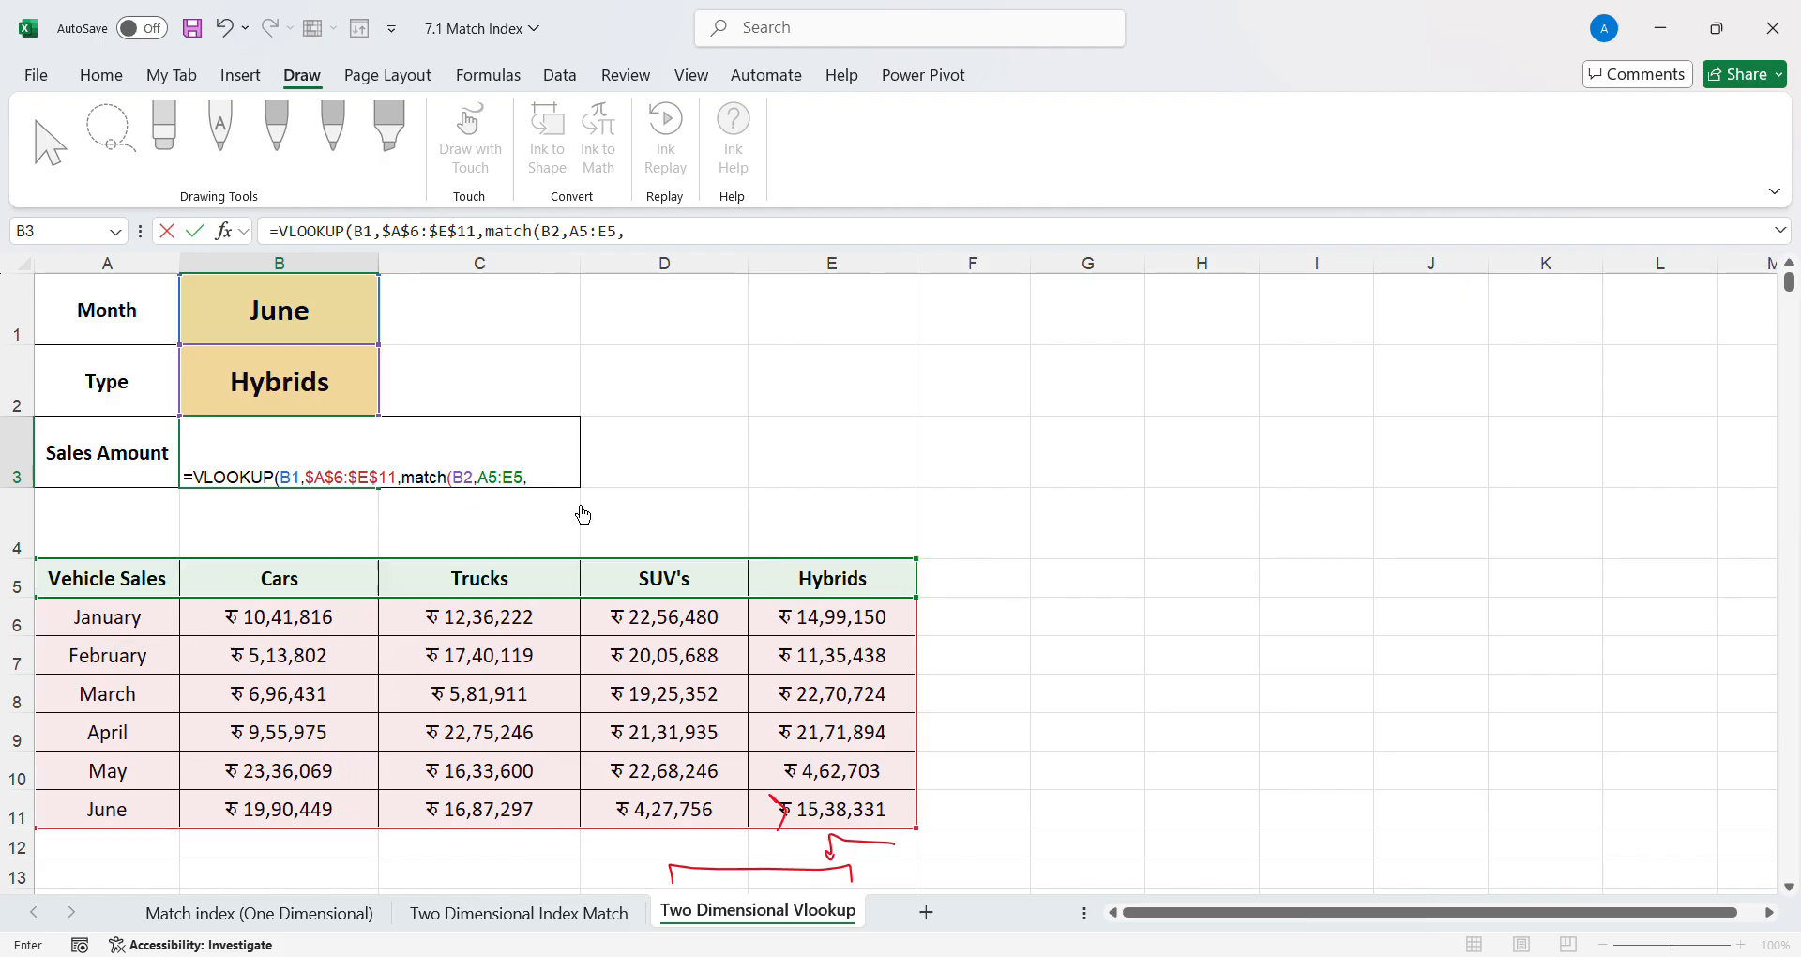
type("0)")
type("0)")
key("Return")
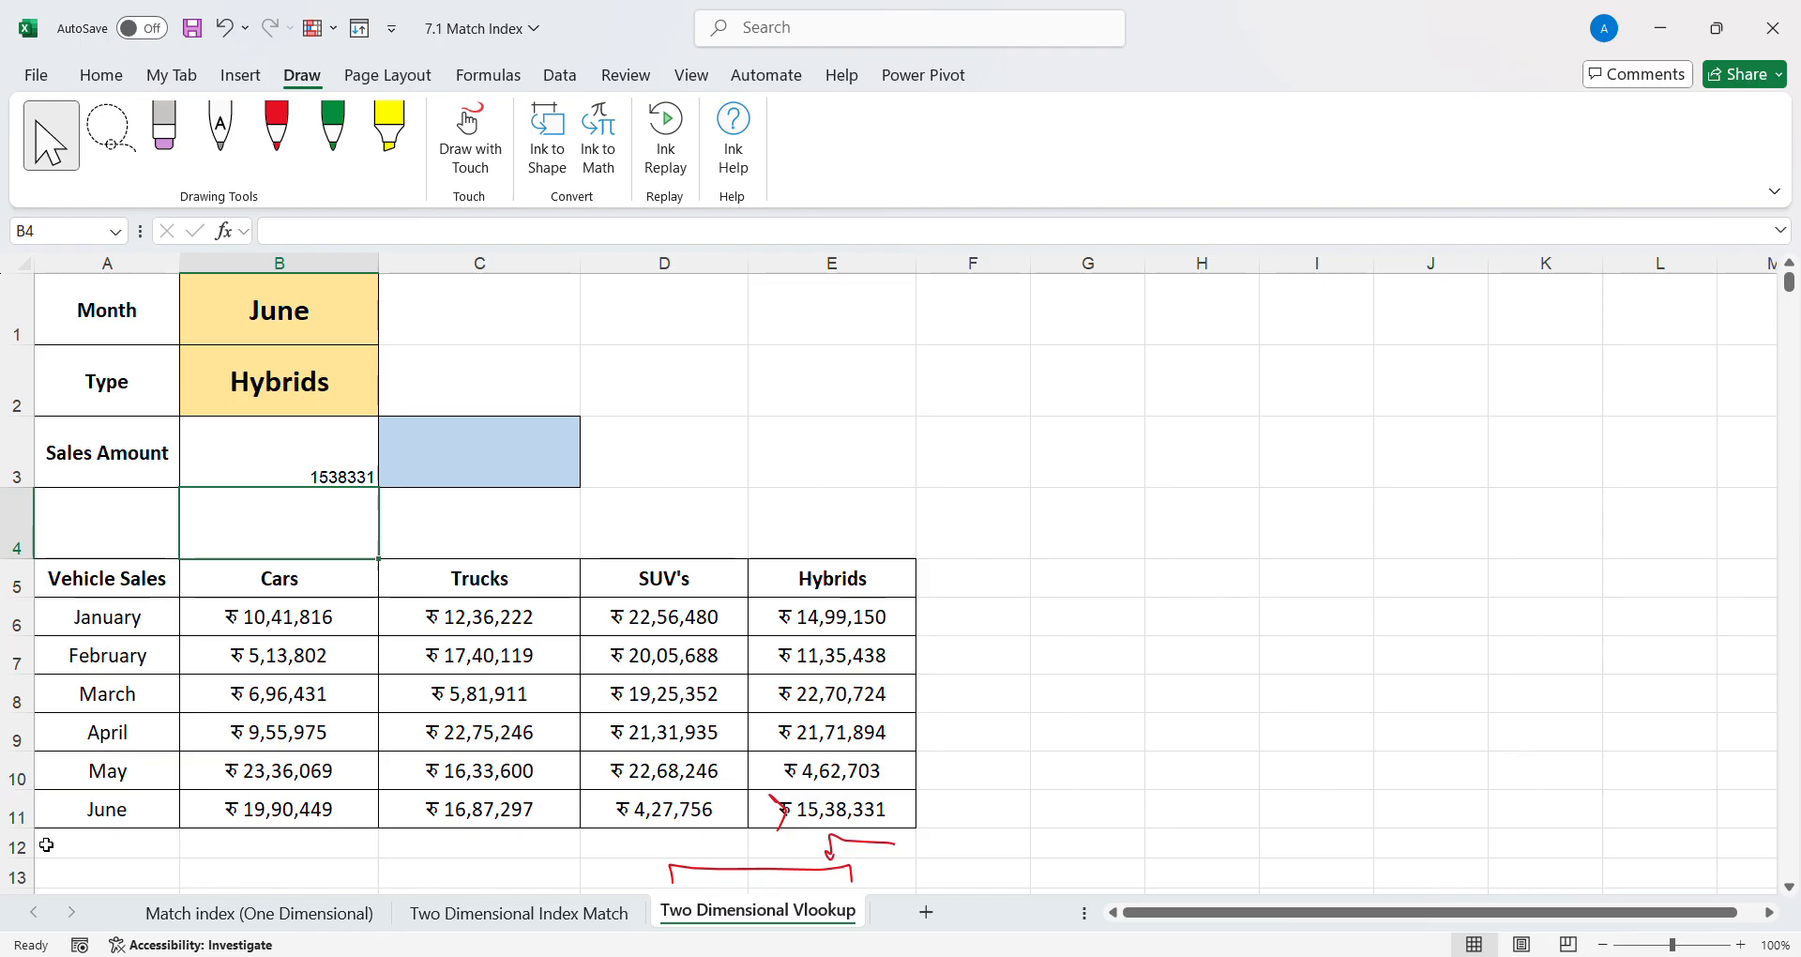
- Review the B3 formula's nested MATCH, its table array and the whole VLOOKUP expression
left_click(310, 476)
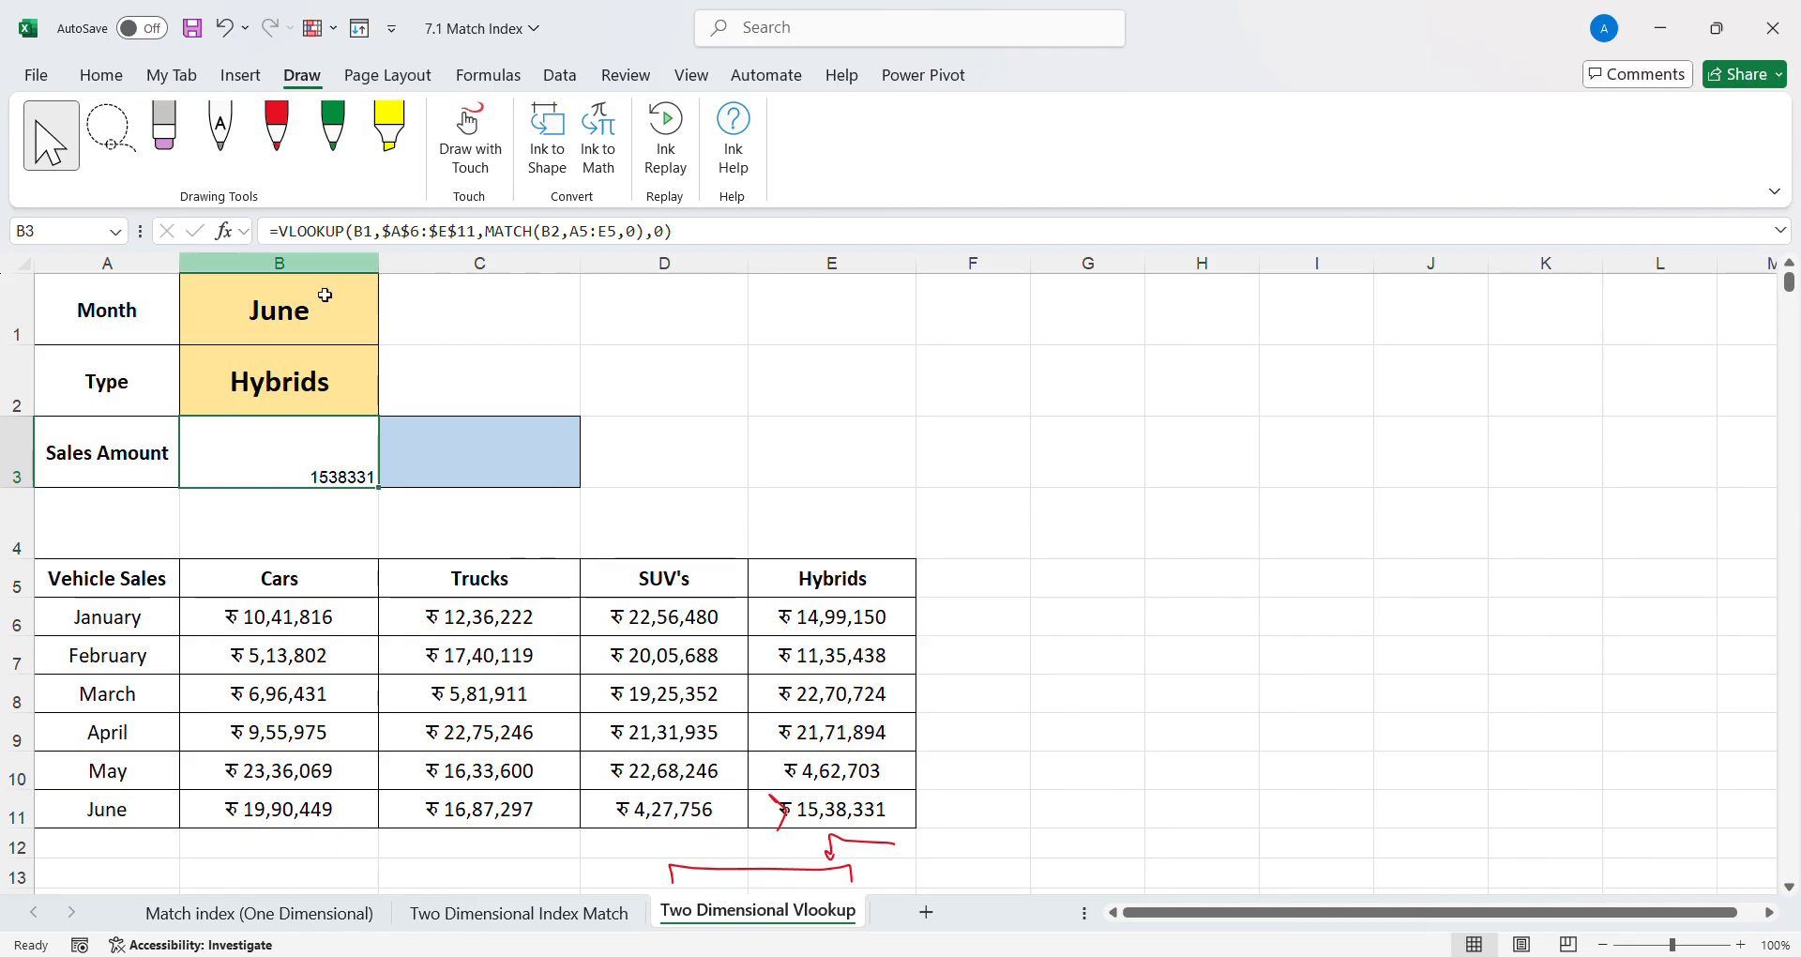
double_click(310, 460)
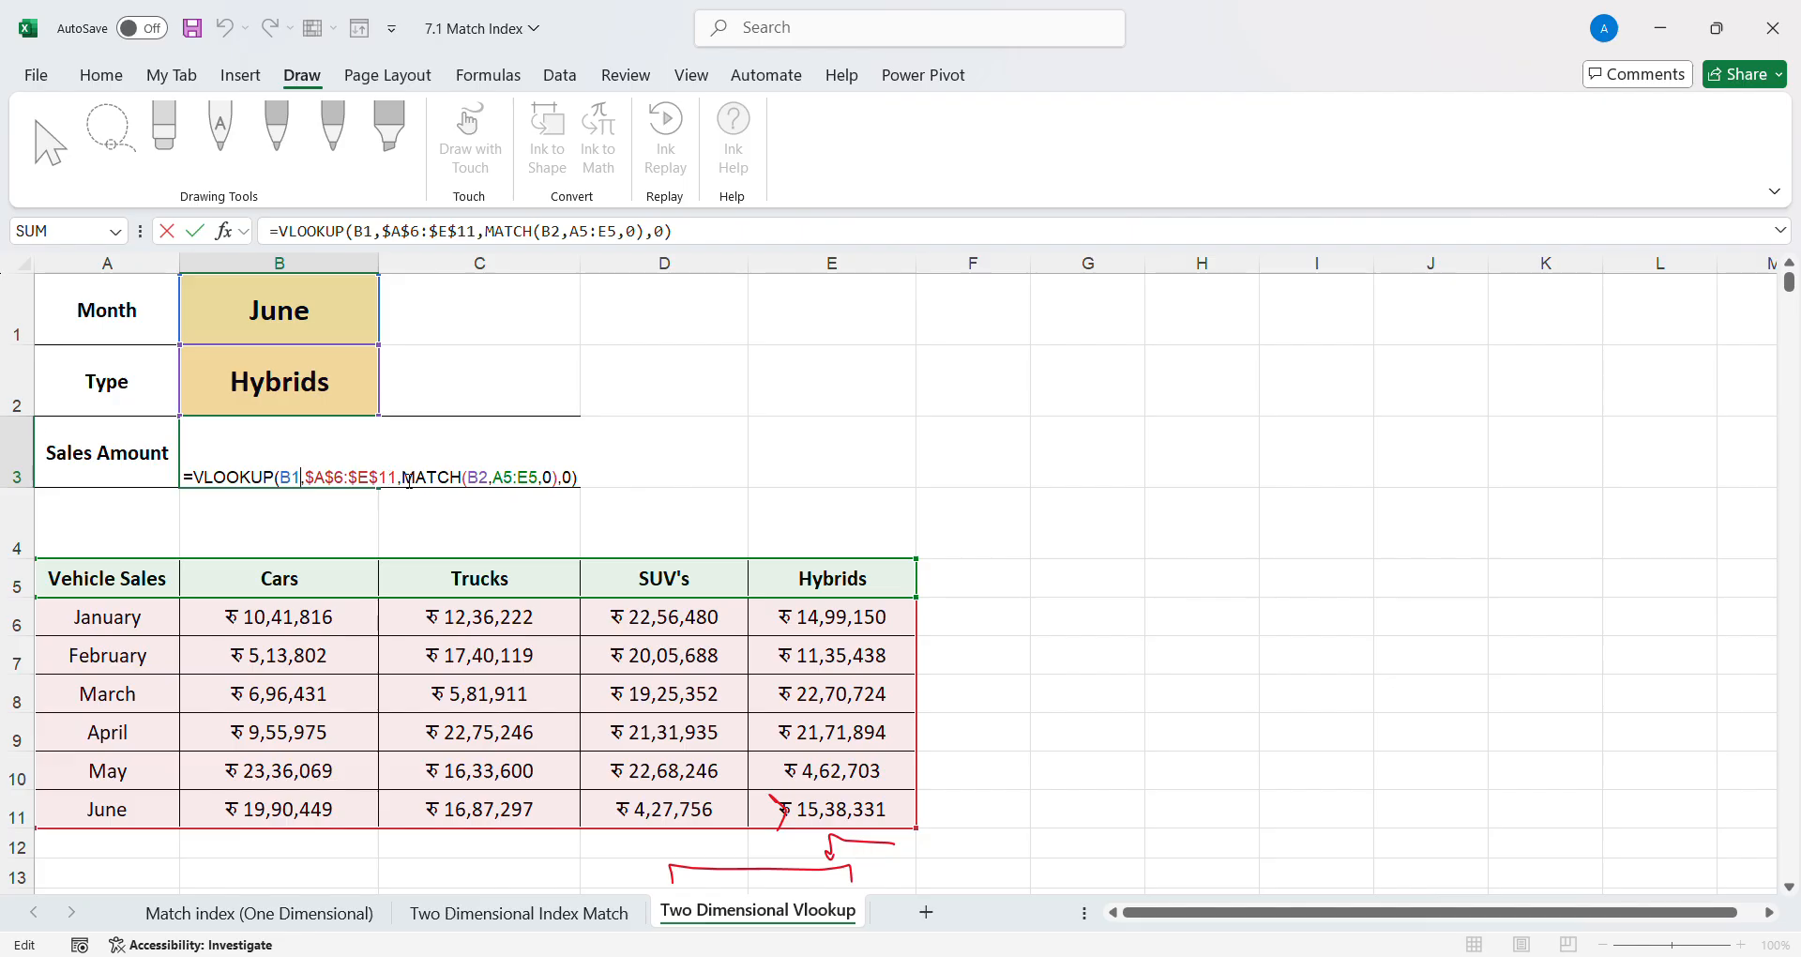
left_click_drag(402, 479, 566, 488)
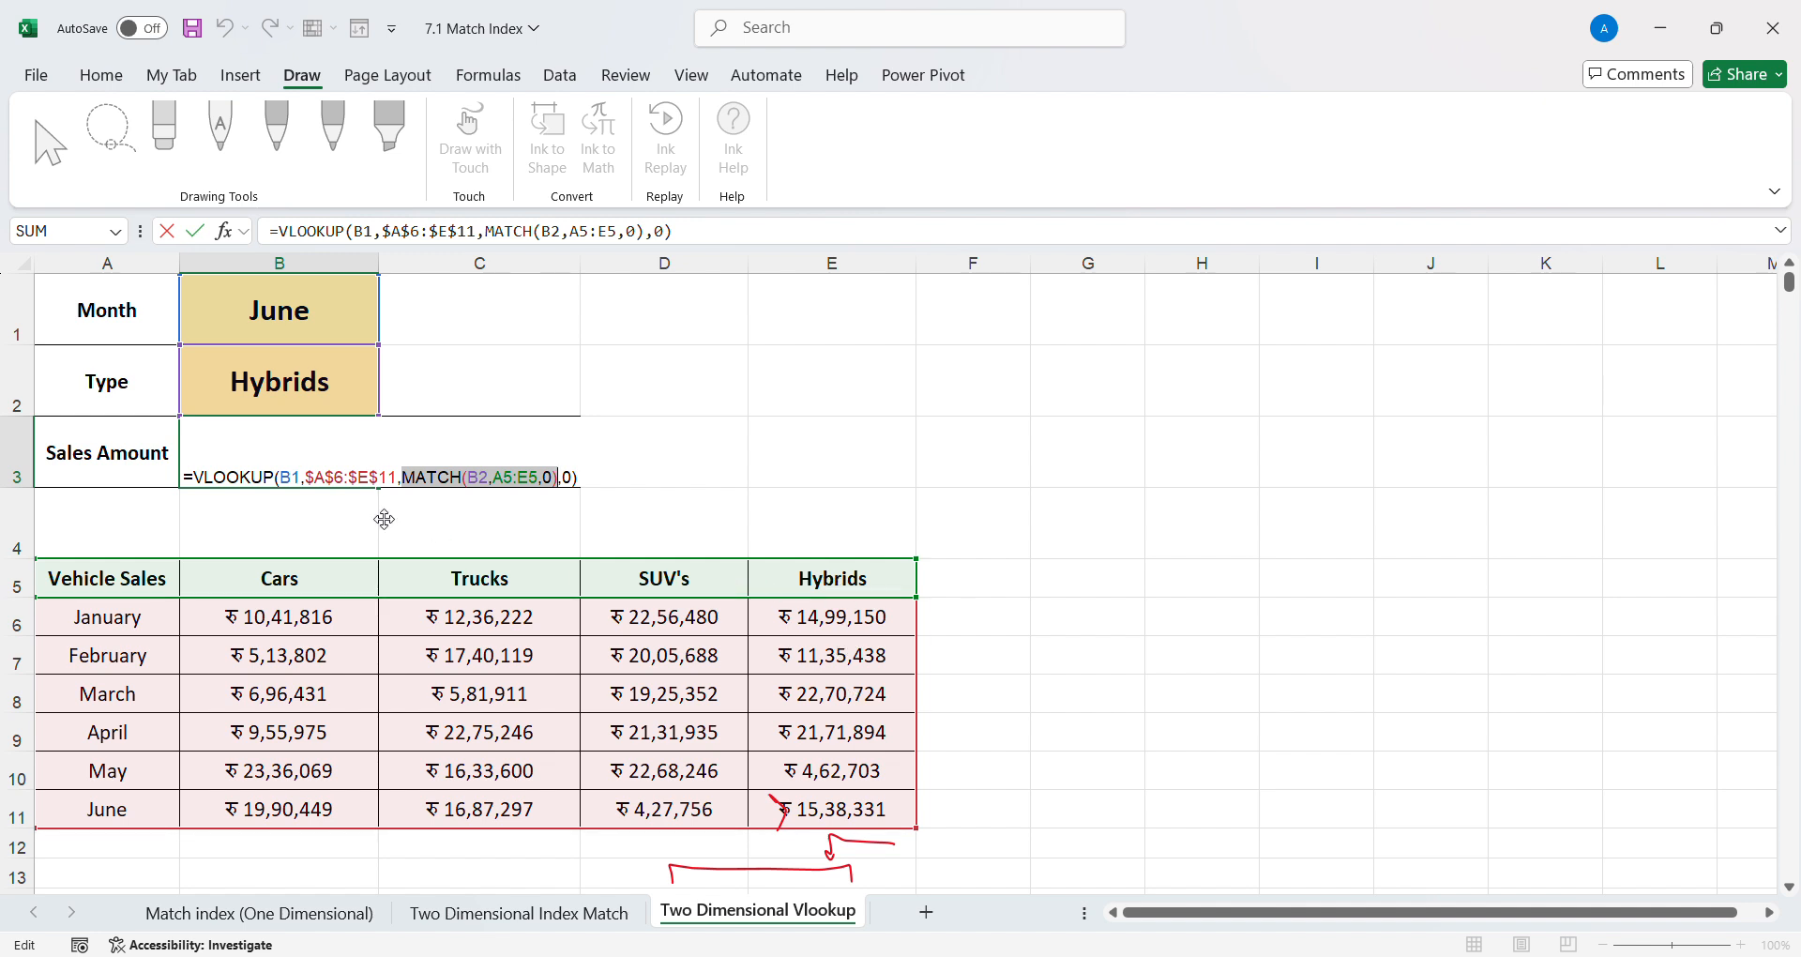
left_click_drag(308, 478, 401, 480)
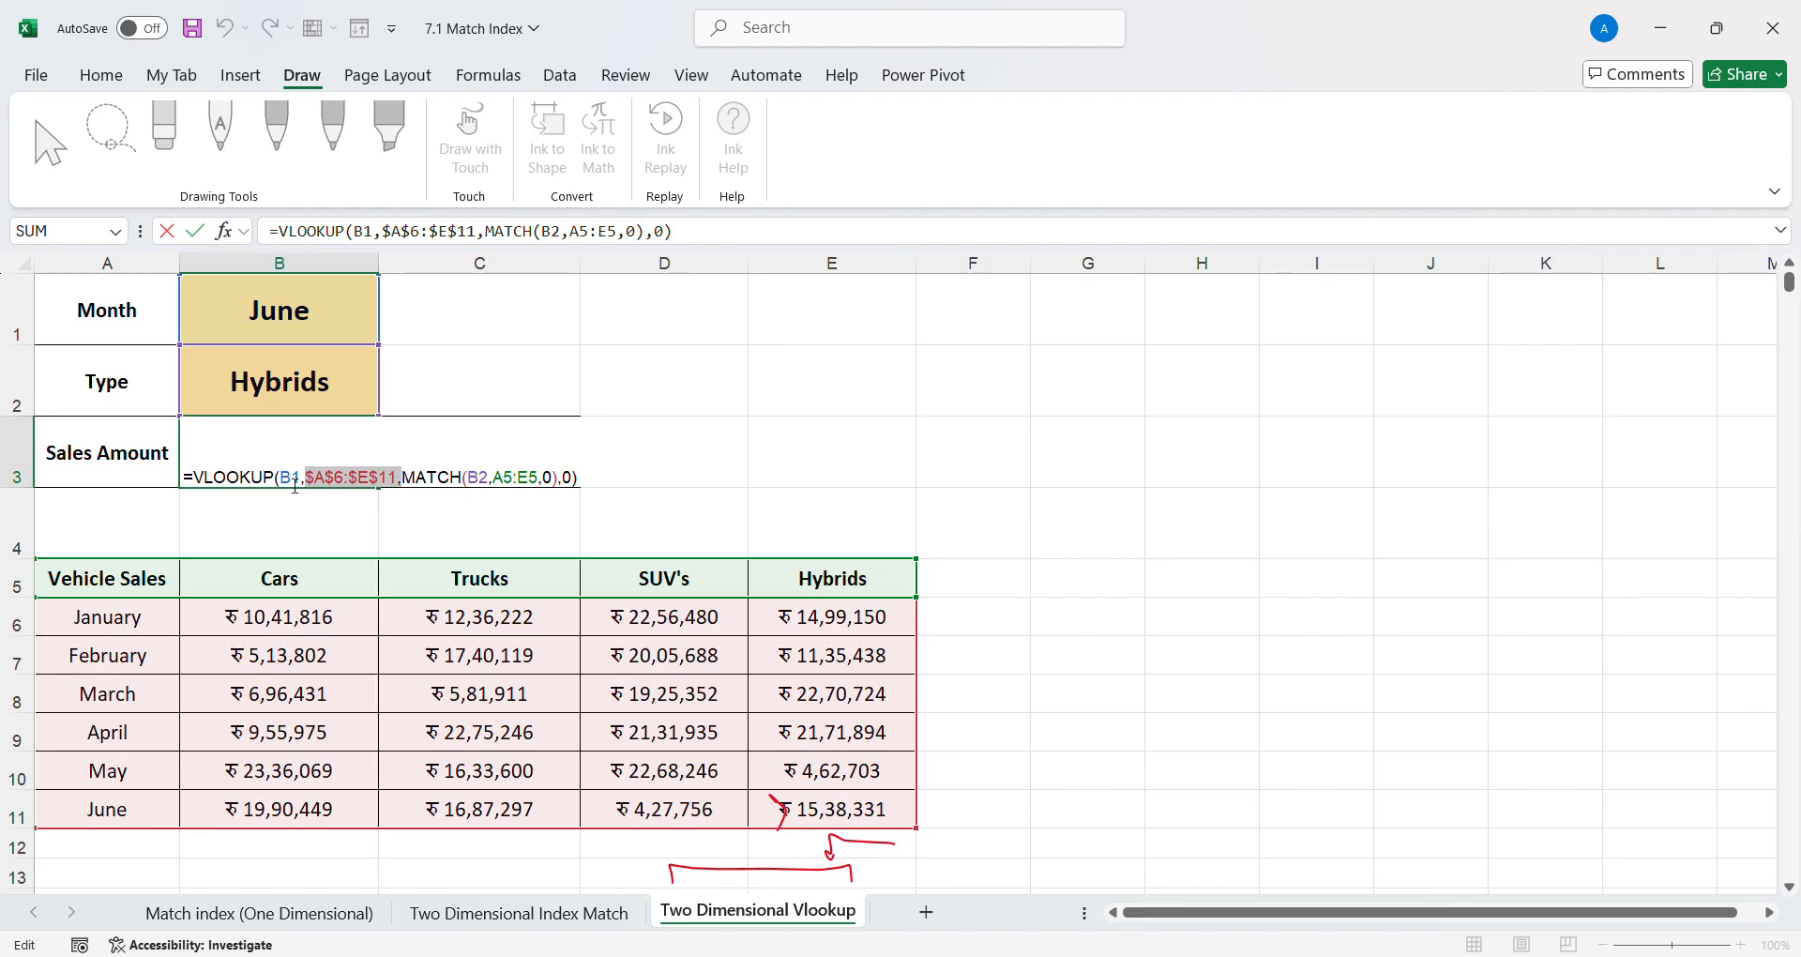
left_click_drag(192, 480, 587, 482)
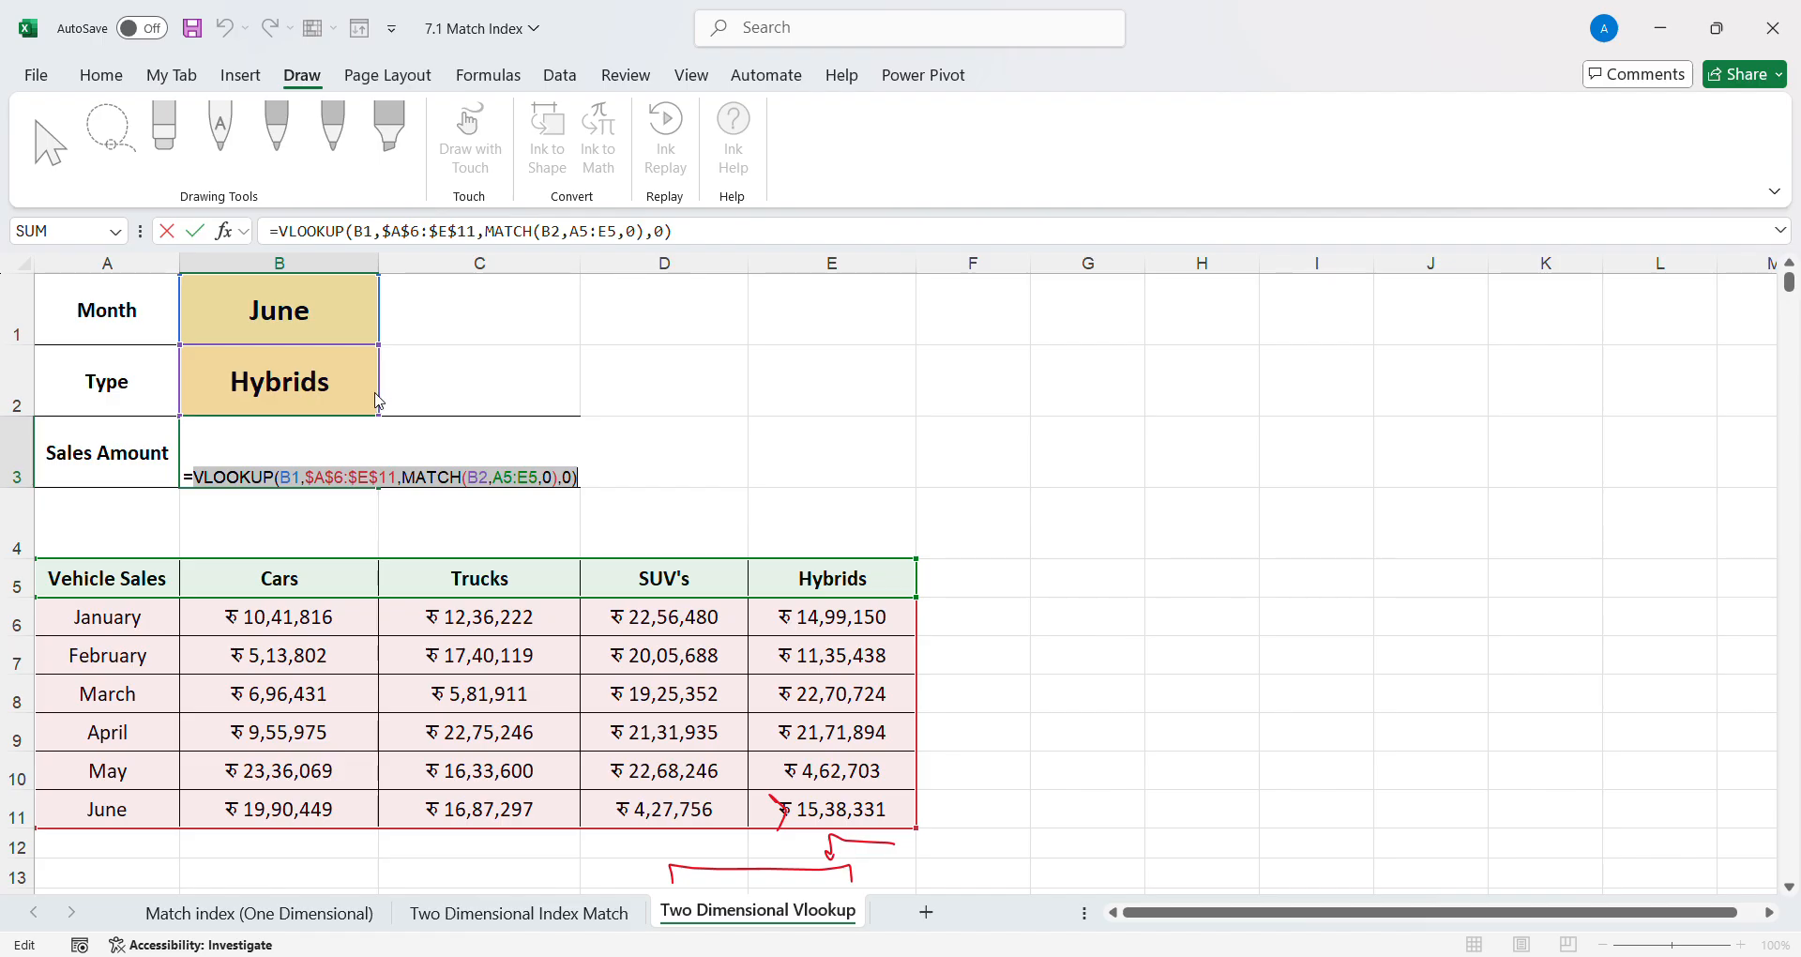
- Copy the formatting of blue cell C3 onto the Sales Amount result in B3
left_click(471, 455)
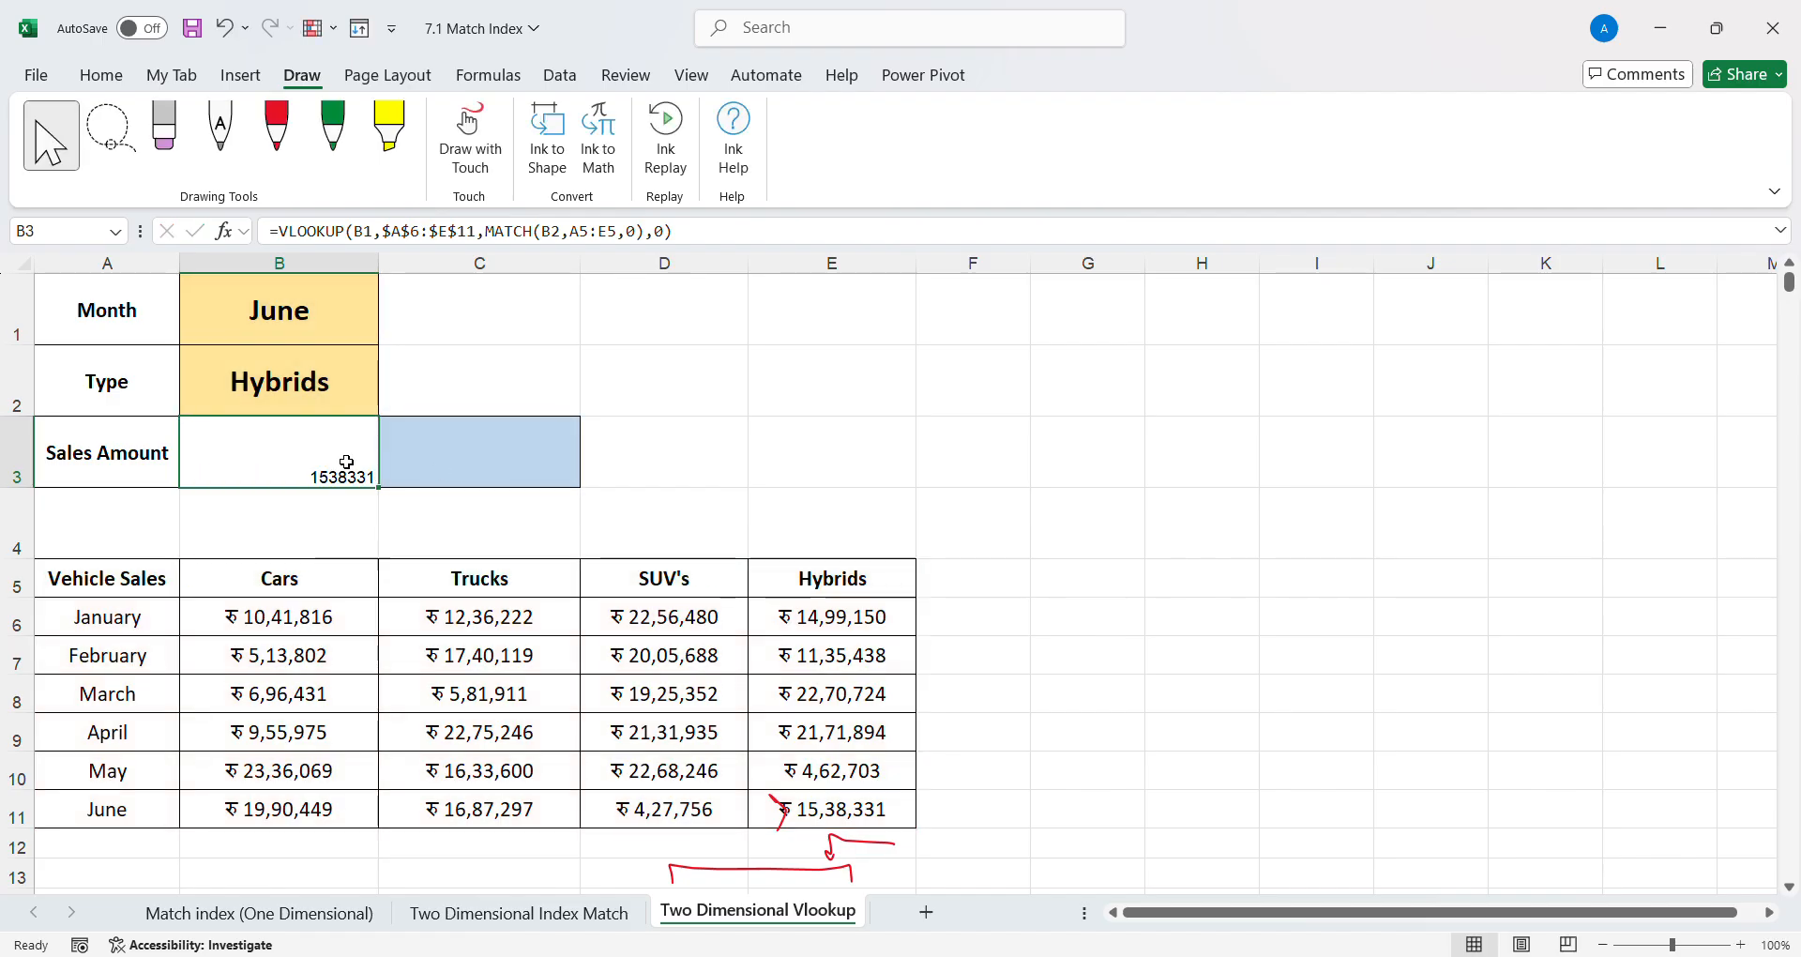
left_click(101, 75)
left_click(88, 169)
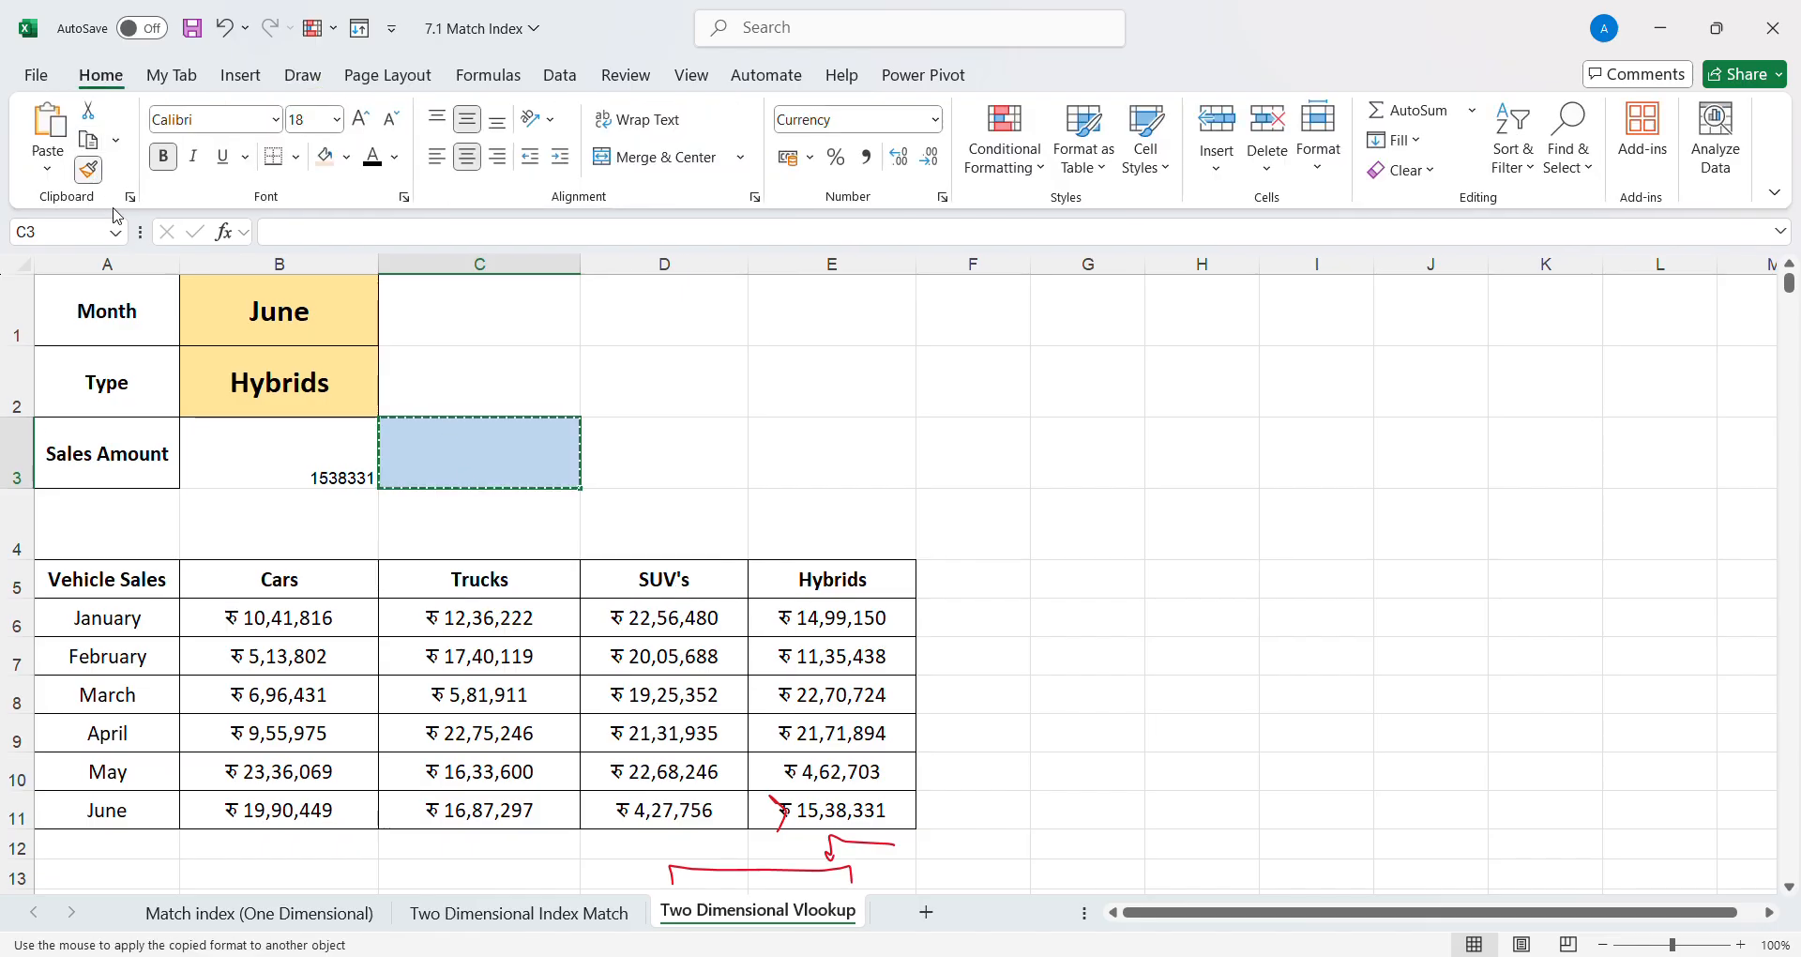
left_click(299, 477)
left_click(465, 455)
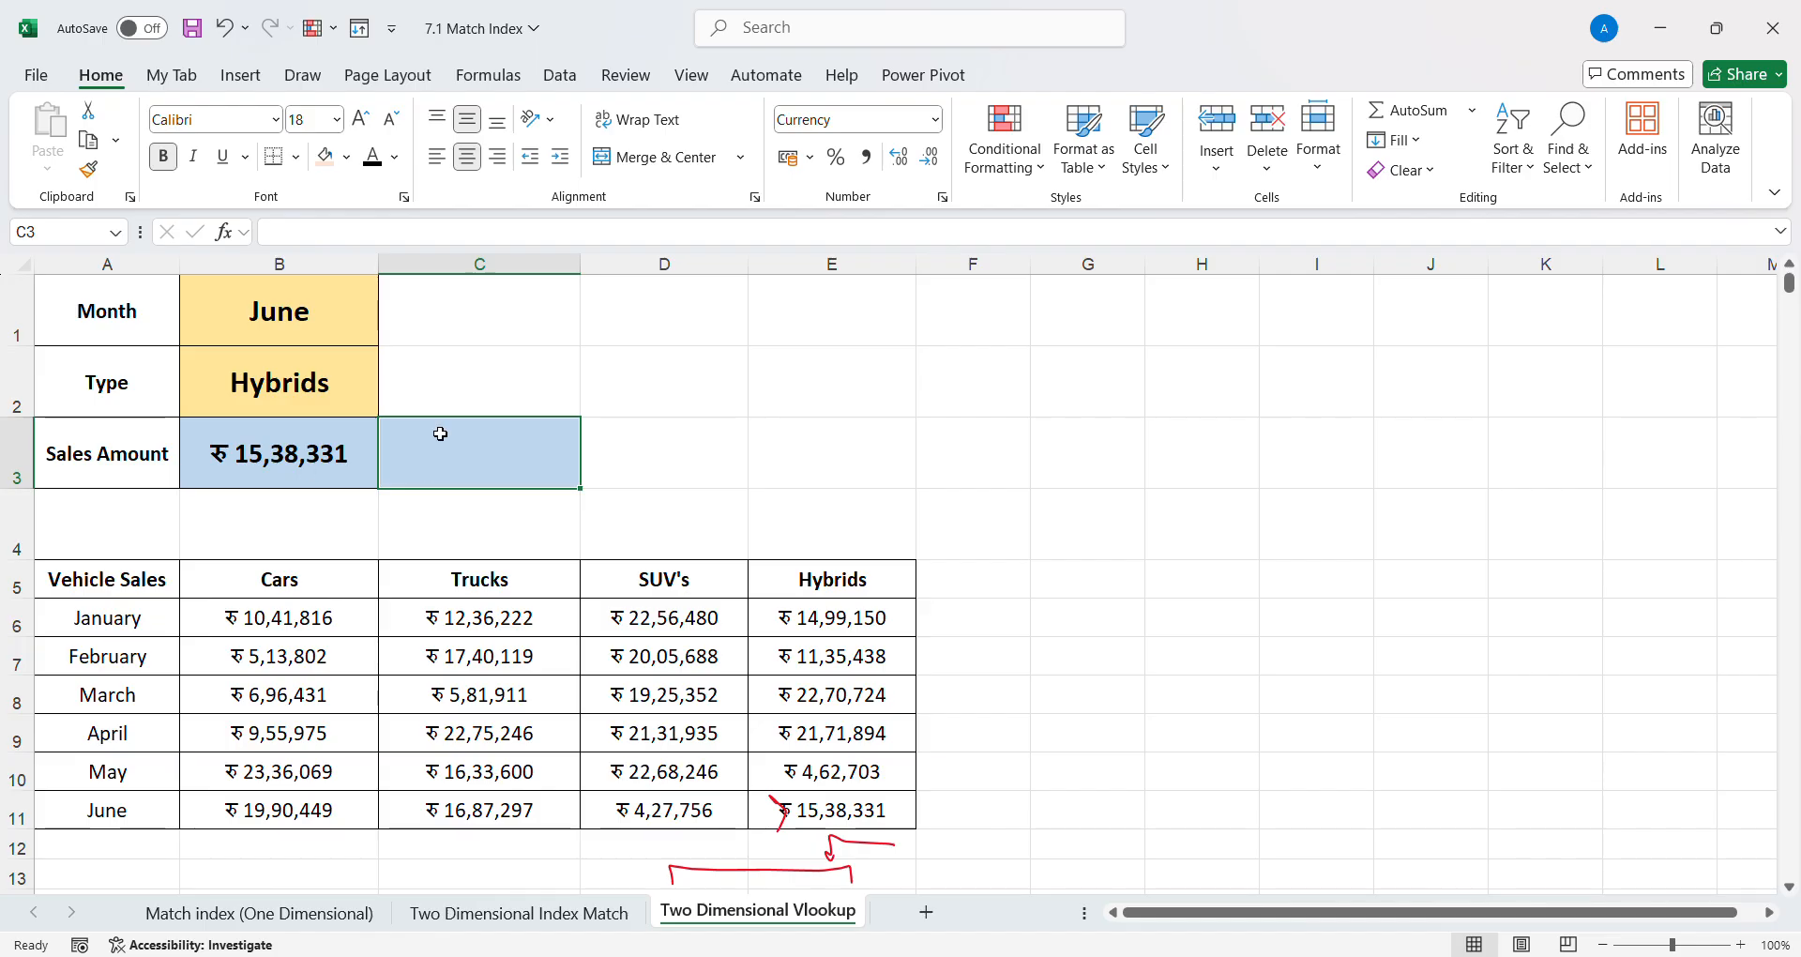
left_click(466, 390)
left_click(294, 456)
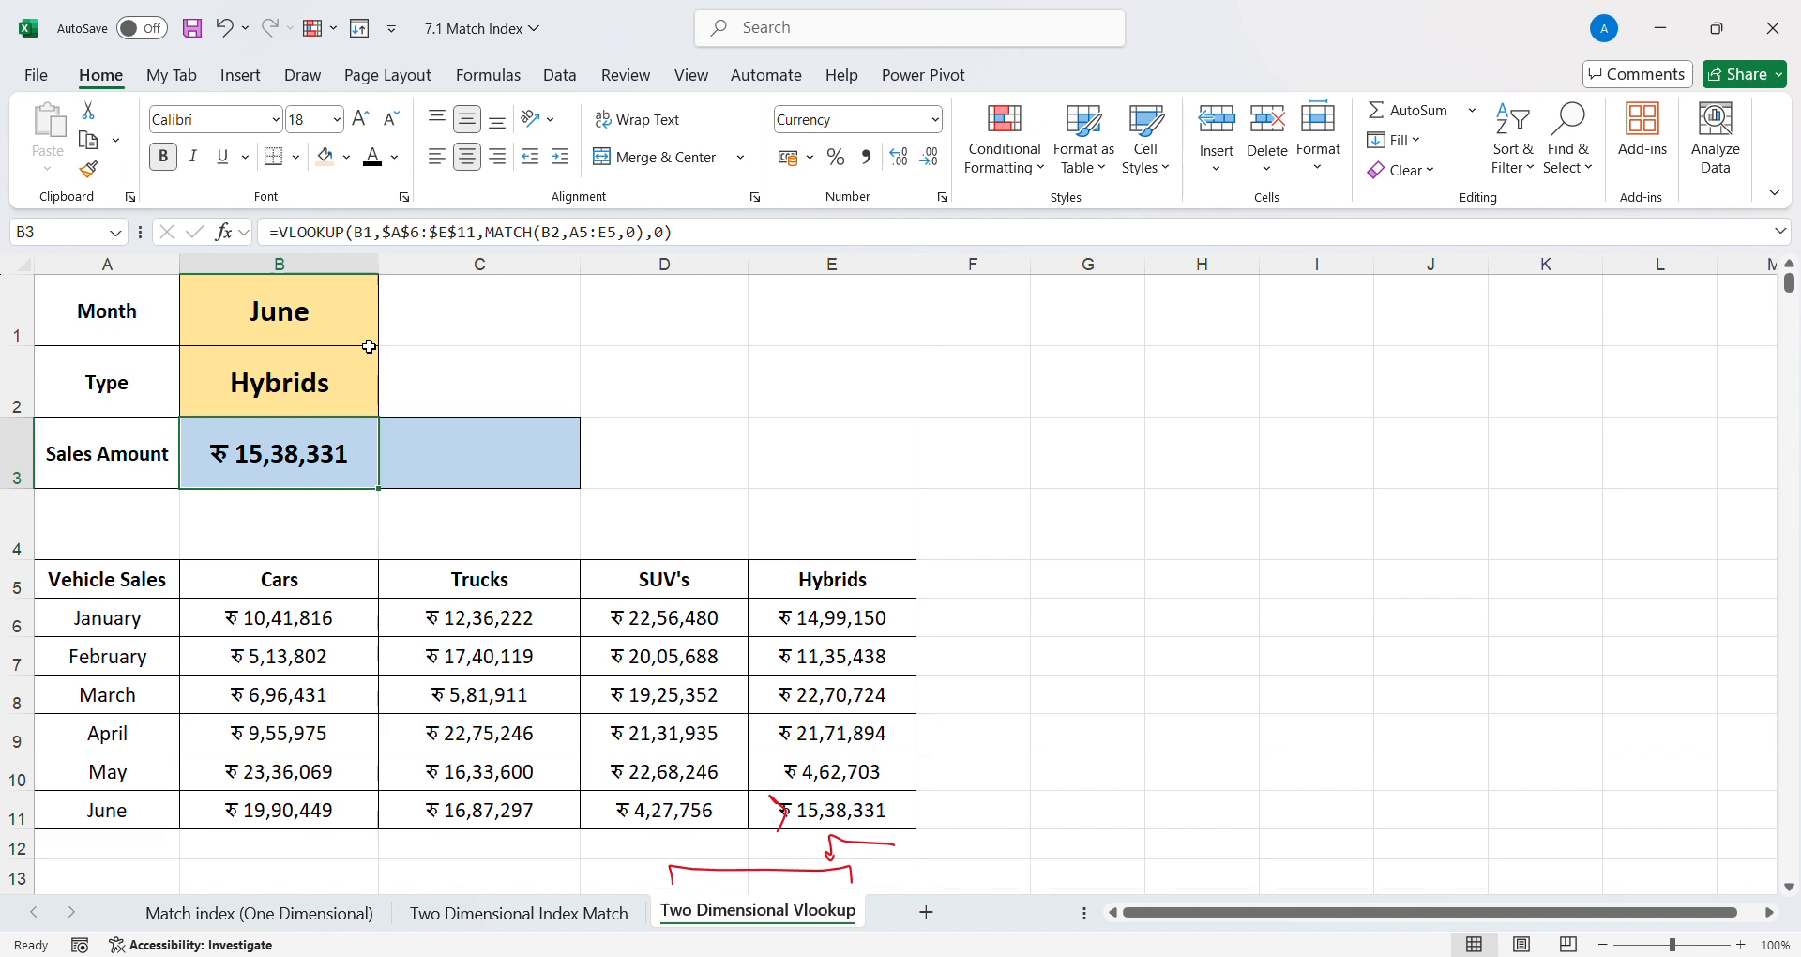
- Start an INDEX formula in C3 with array B6:E11 and MATCH(B1,A6:A11,0) as the row number
left_click(398, 465)
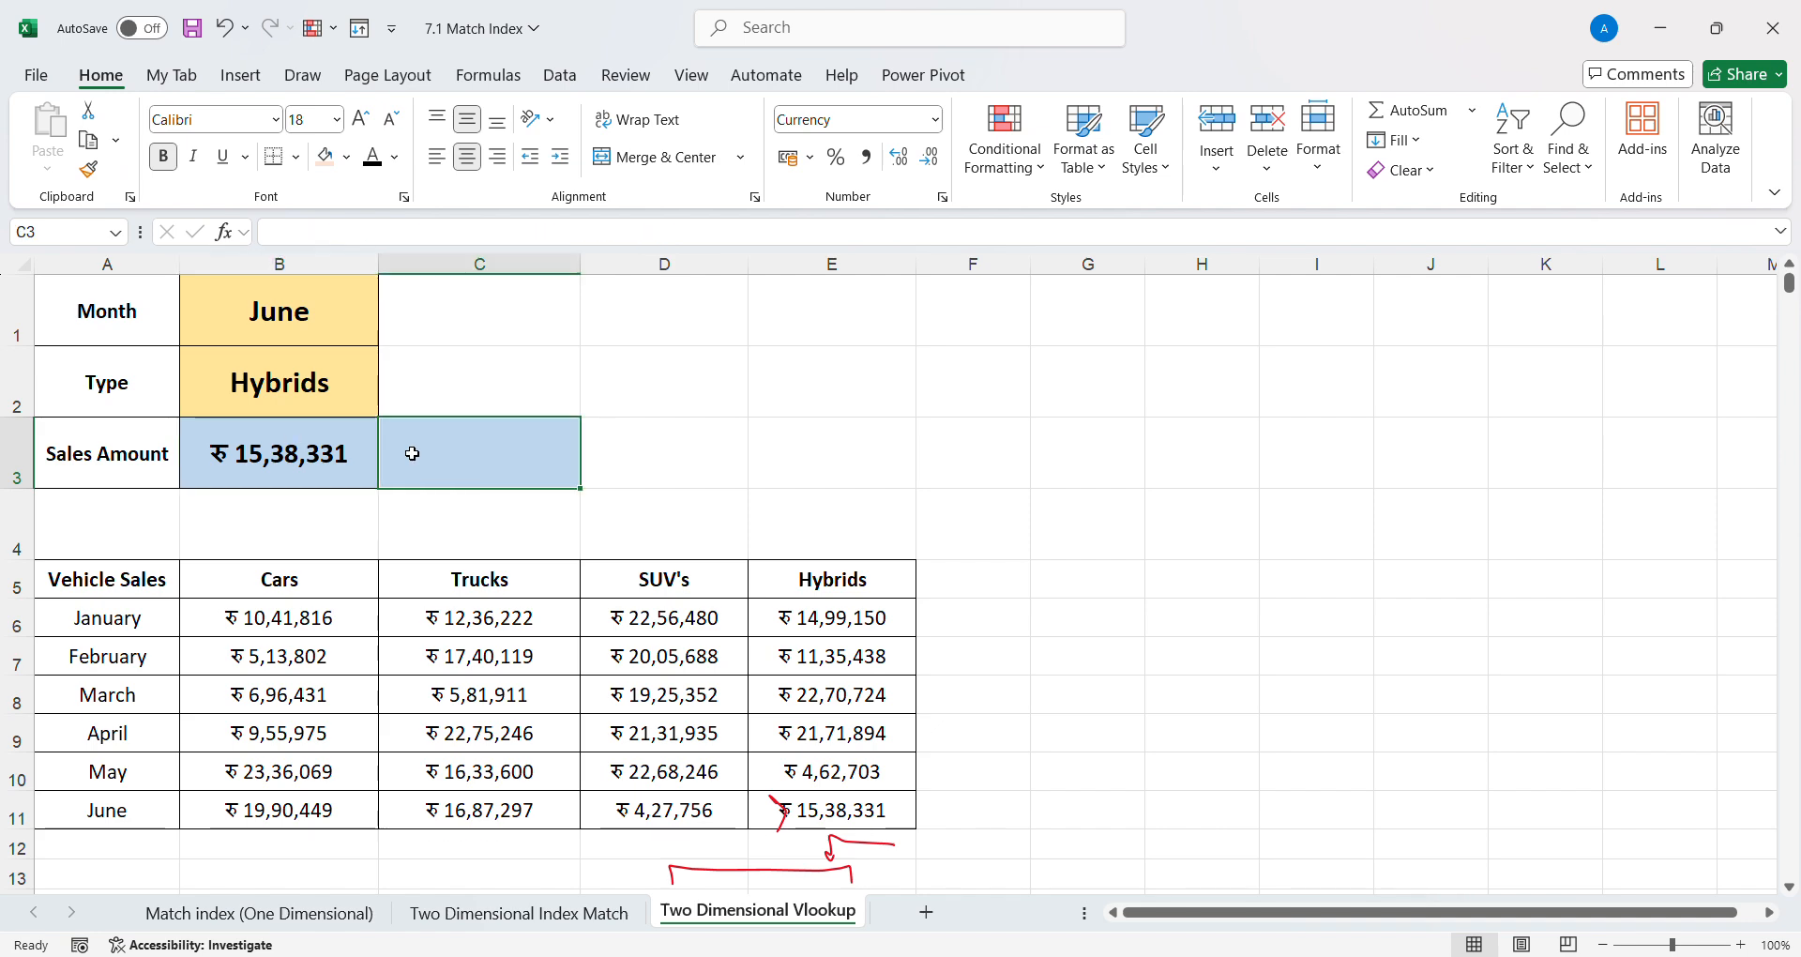
type("=ind")
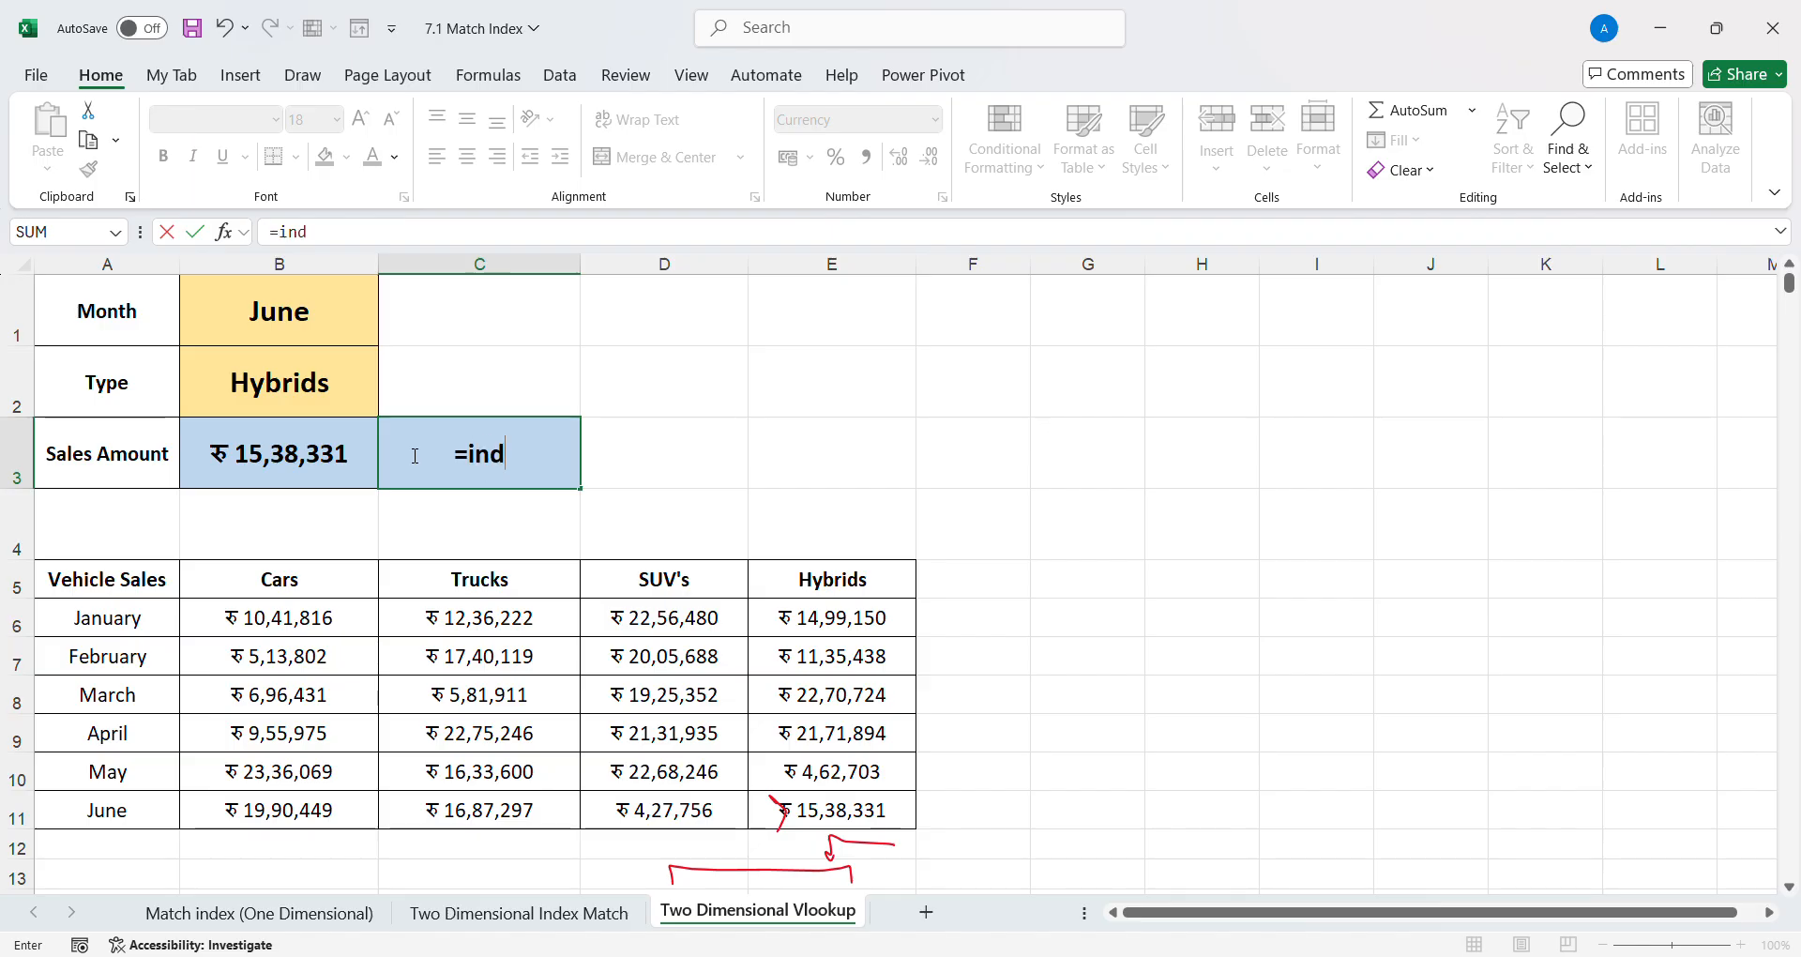
type("ex(")
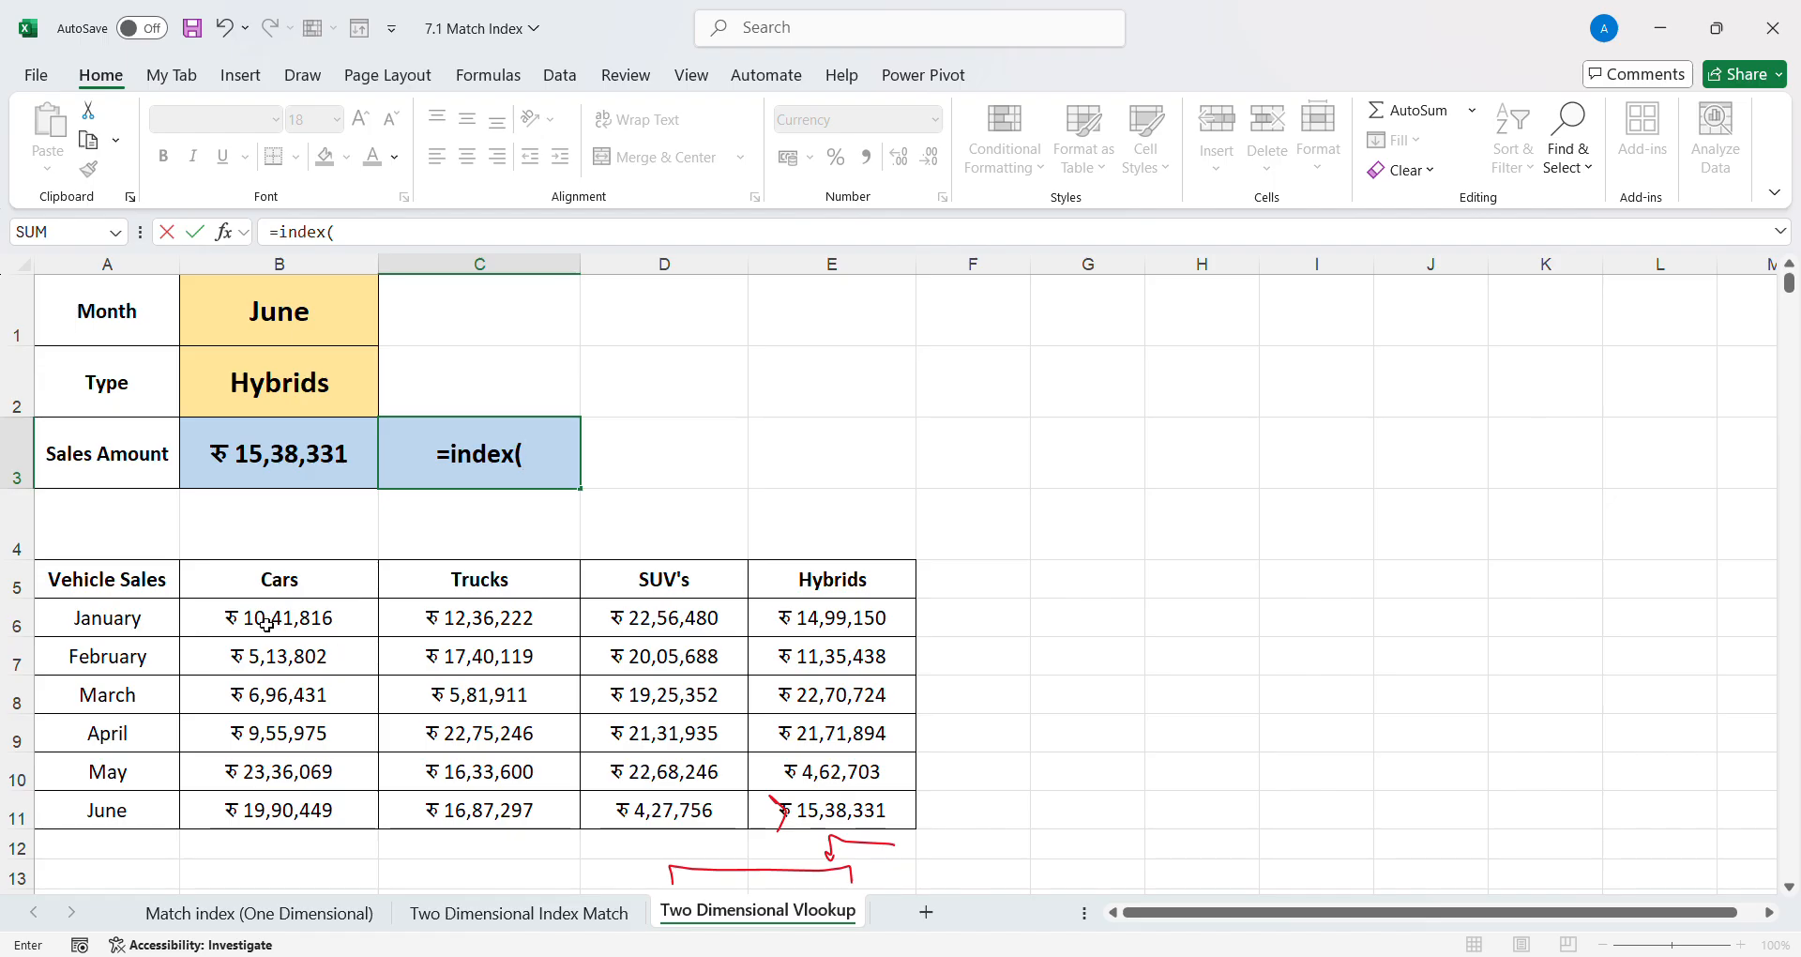
left_click_drag(279, 628, 844, 811)
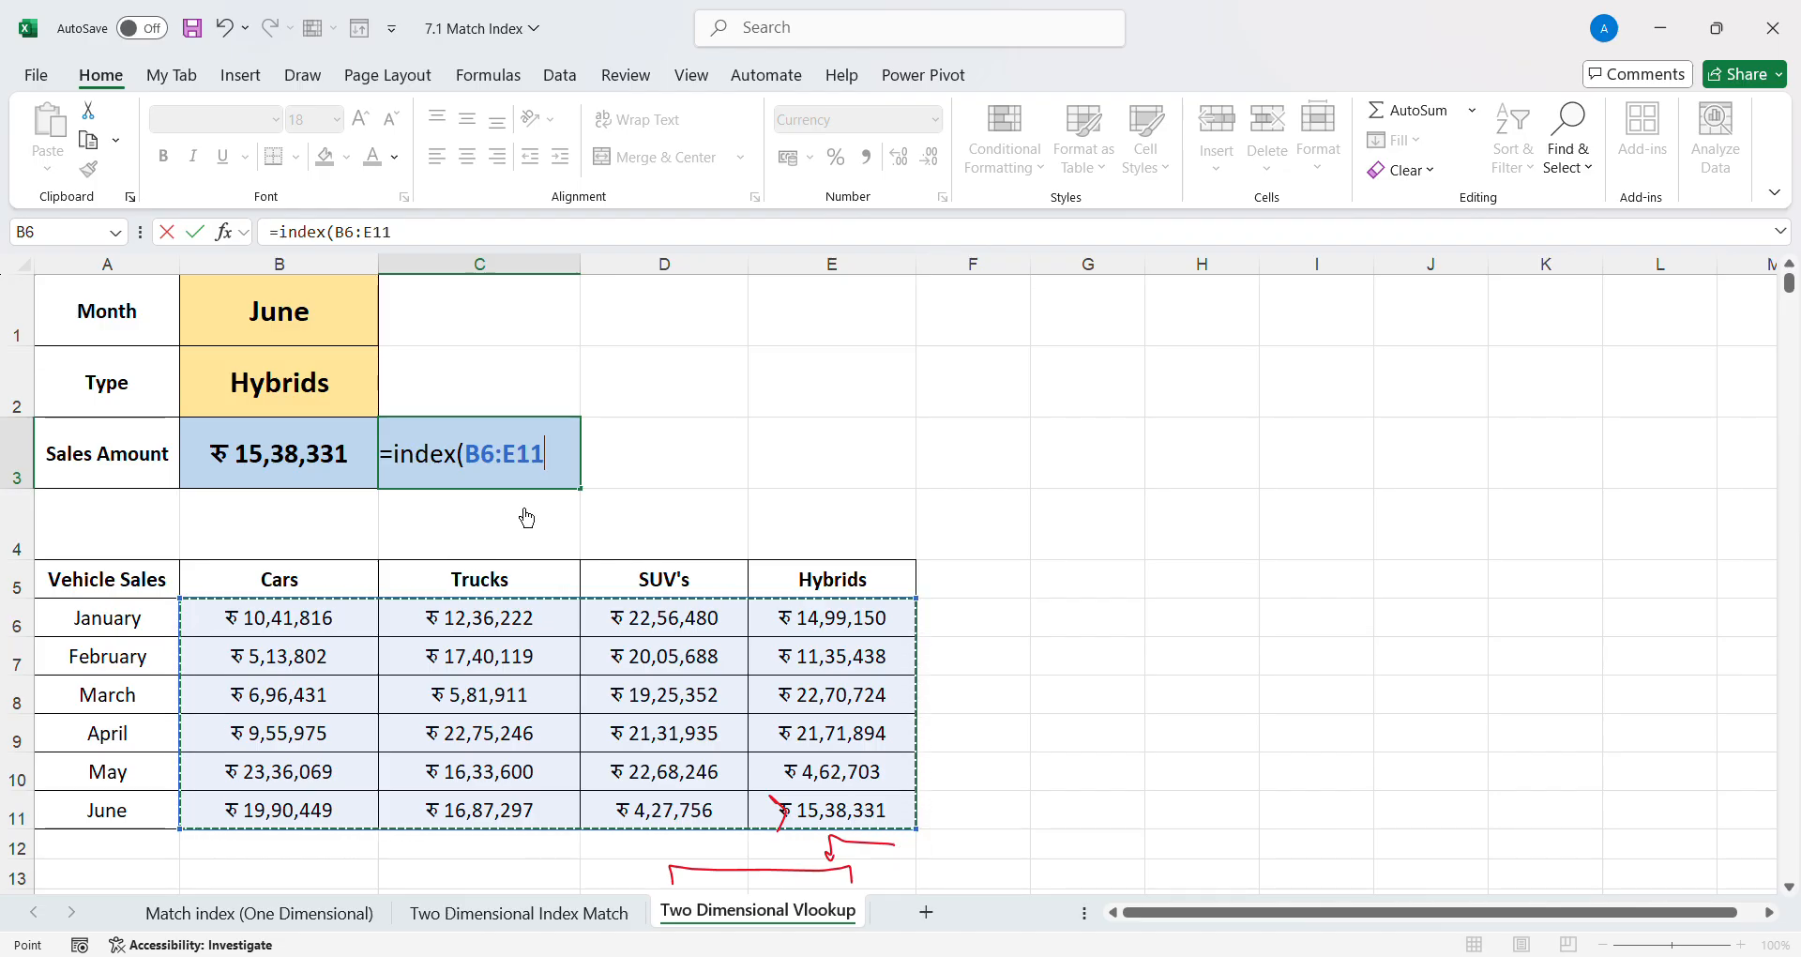
type(",match(")
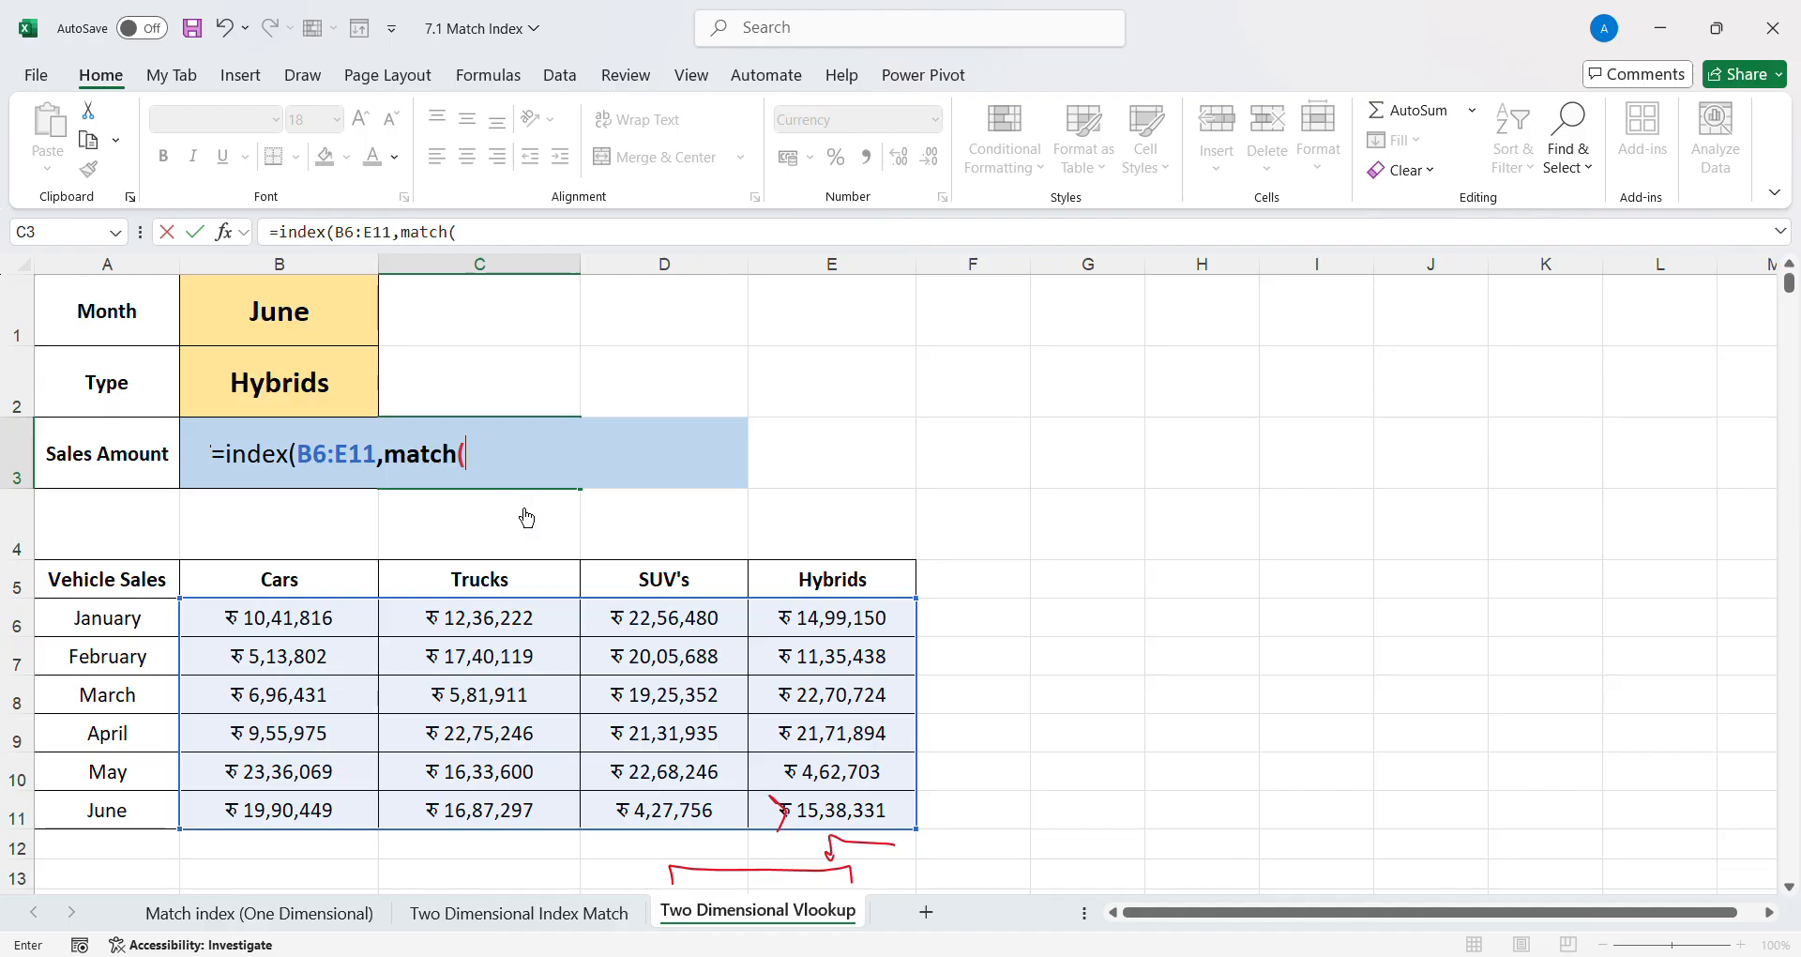
left_click(331, 317)
type(",")
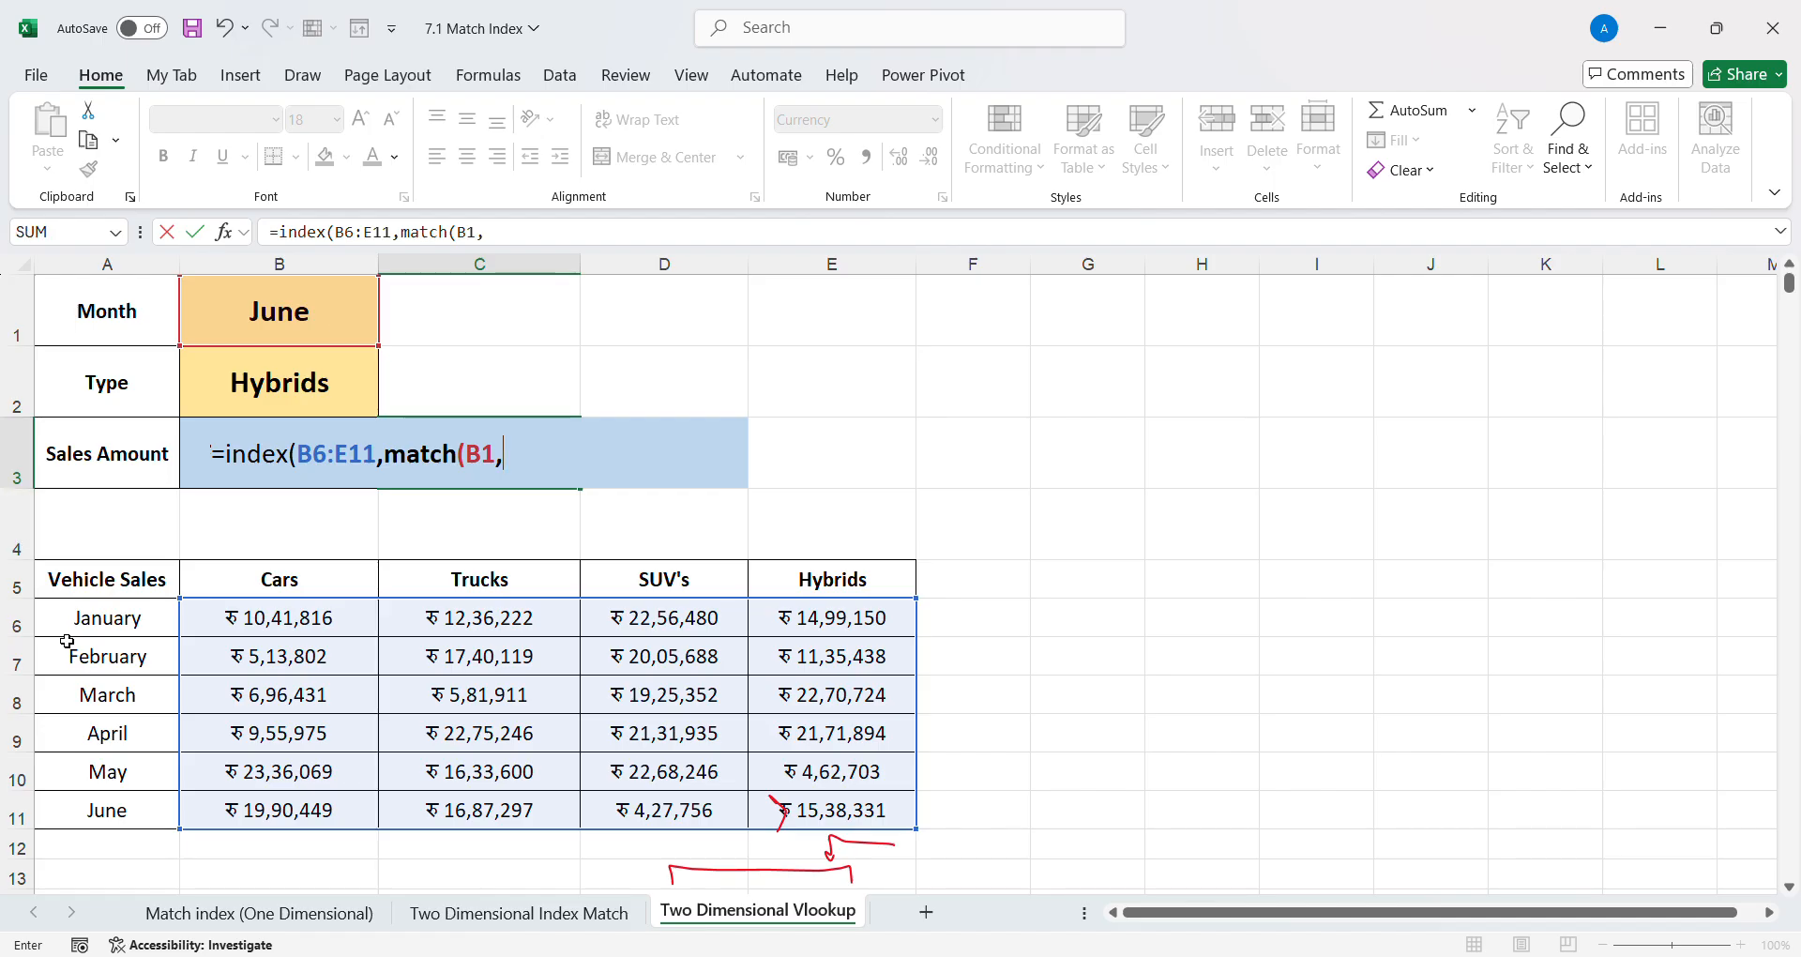
left_click_drag(133, 626, 152, 818)
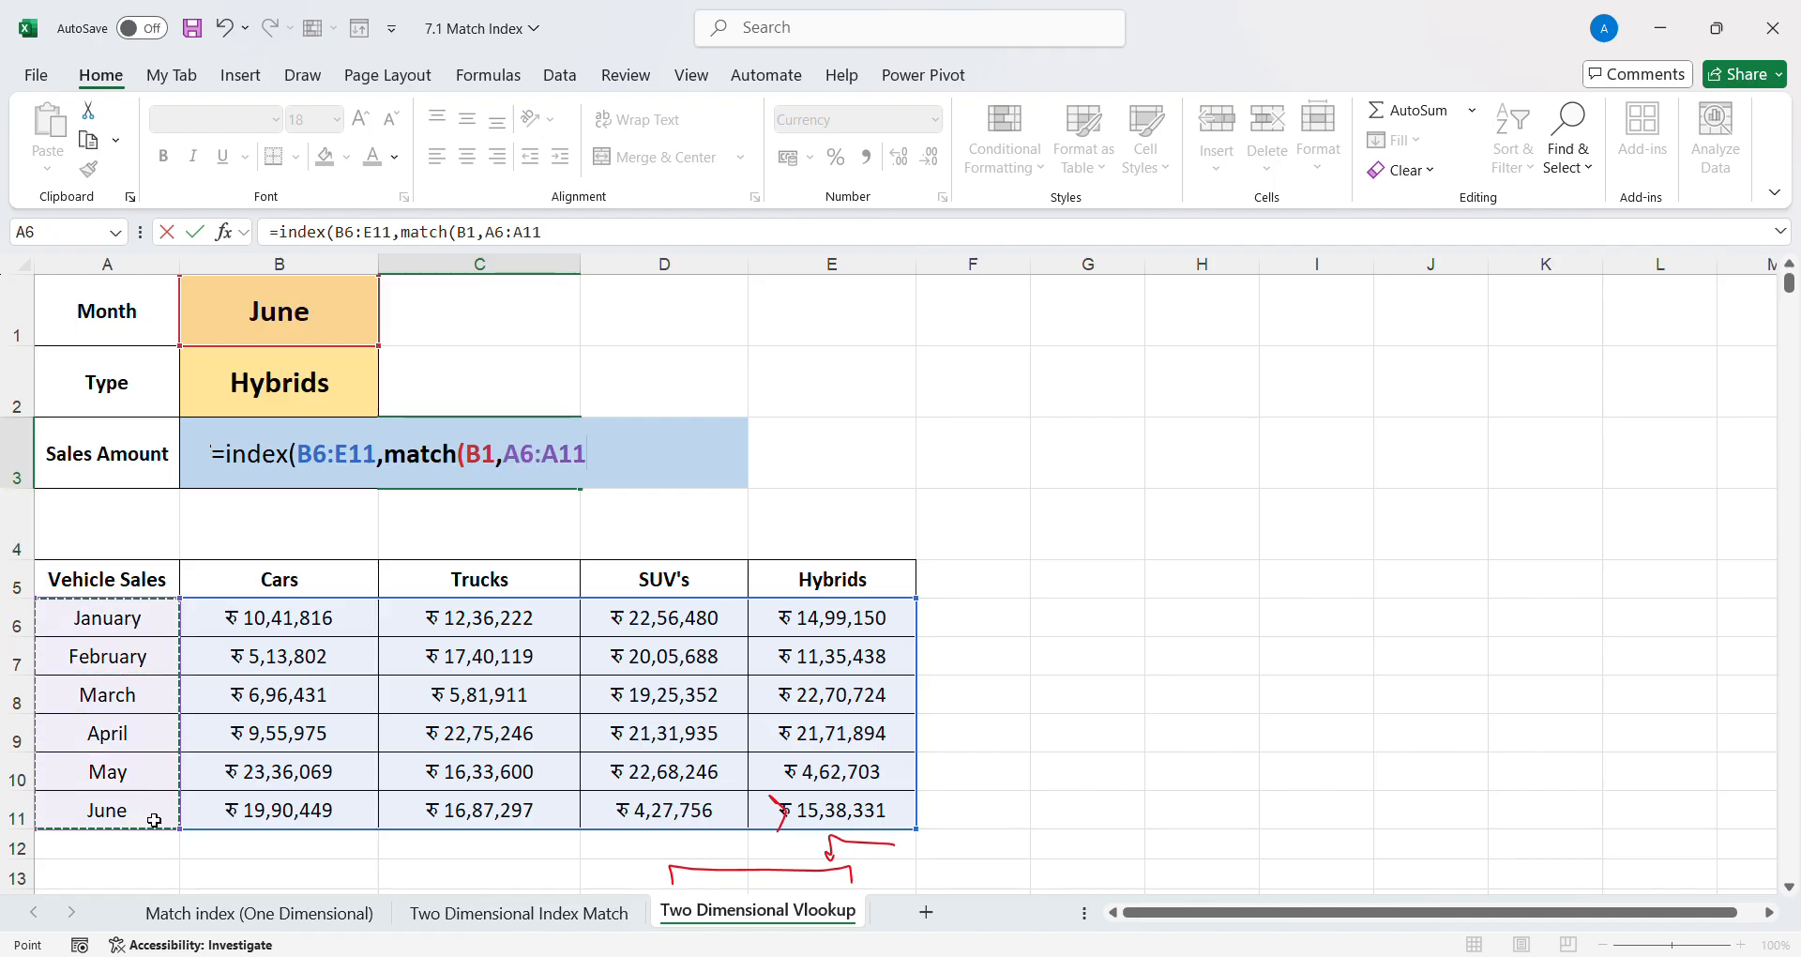
type(",0),match")
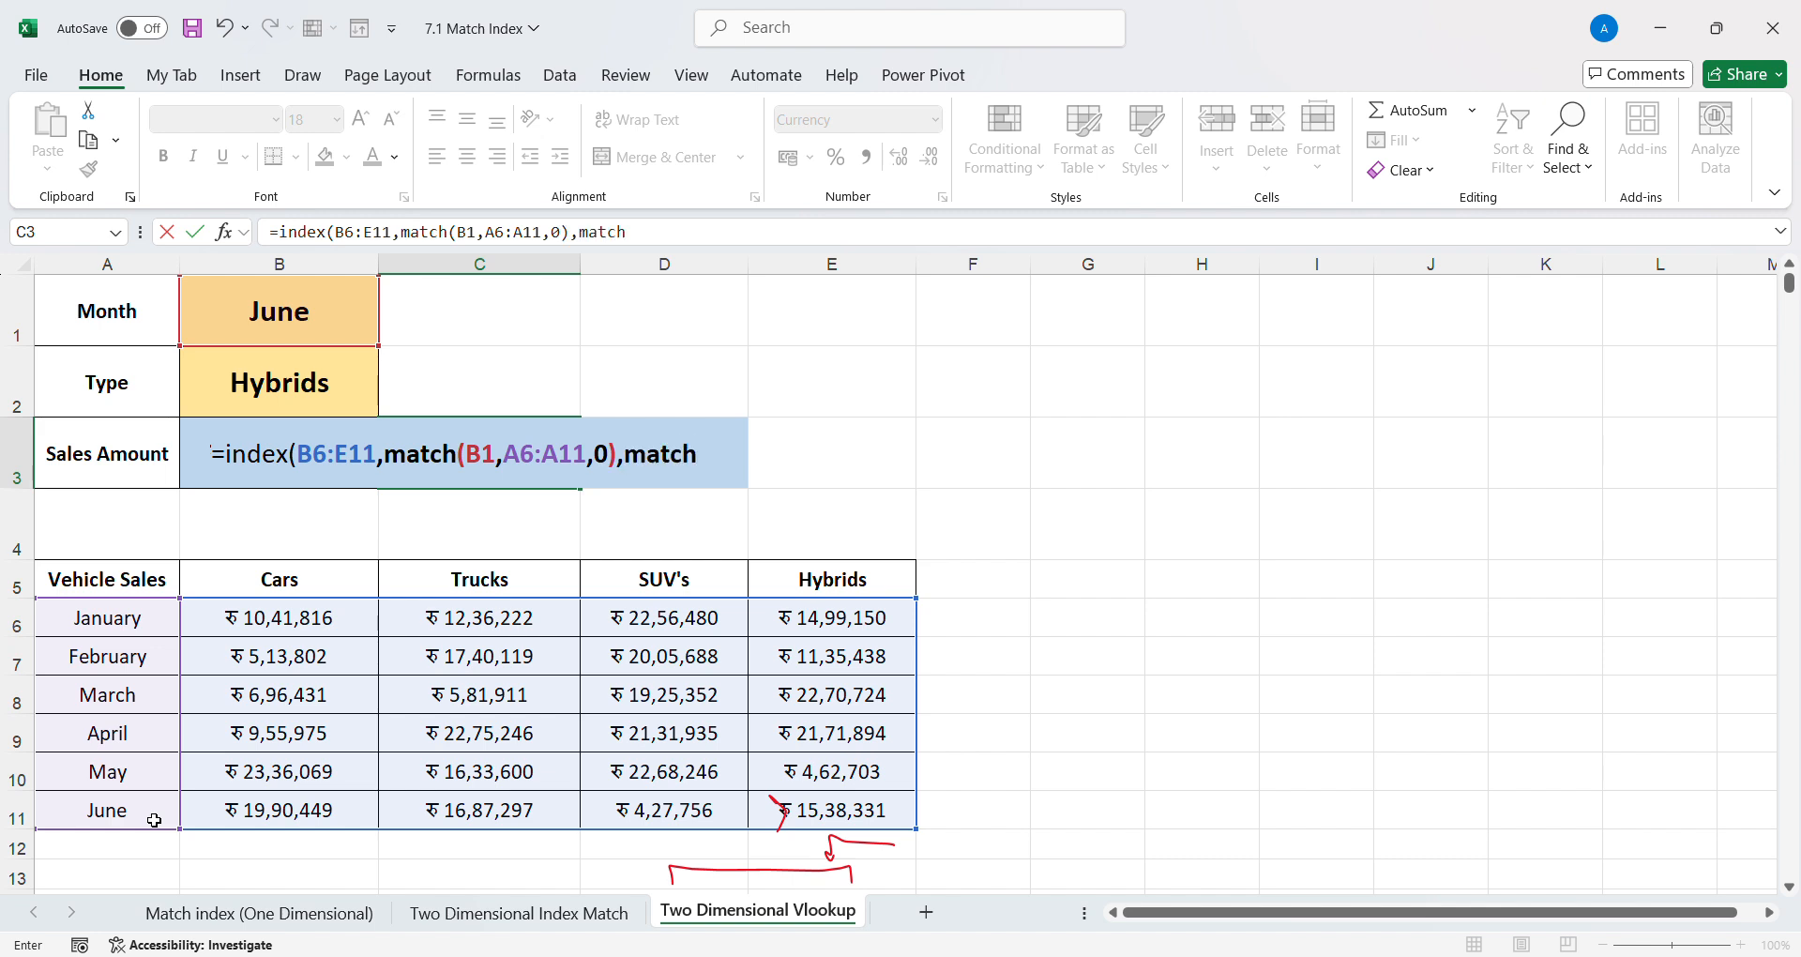
- Complete the INDEX formula with MATCH(B2,B5:E5,0) as the column number and enter it
type("(")
left_click(310, 390)
type(",")
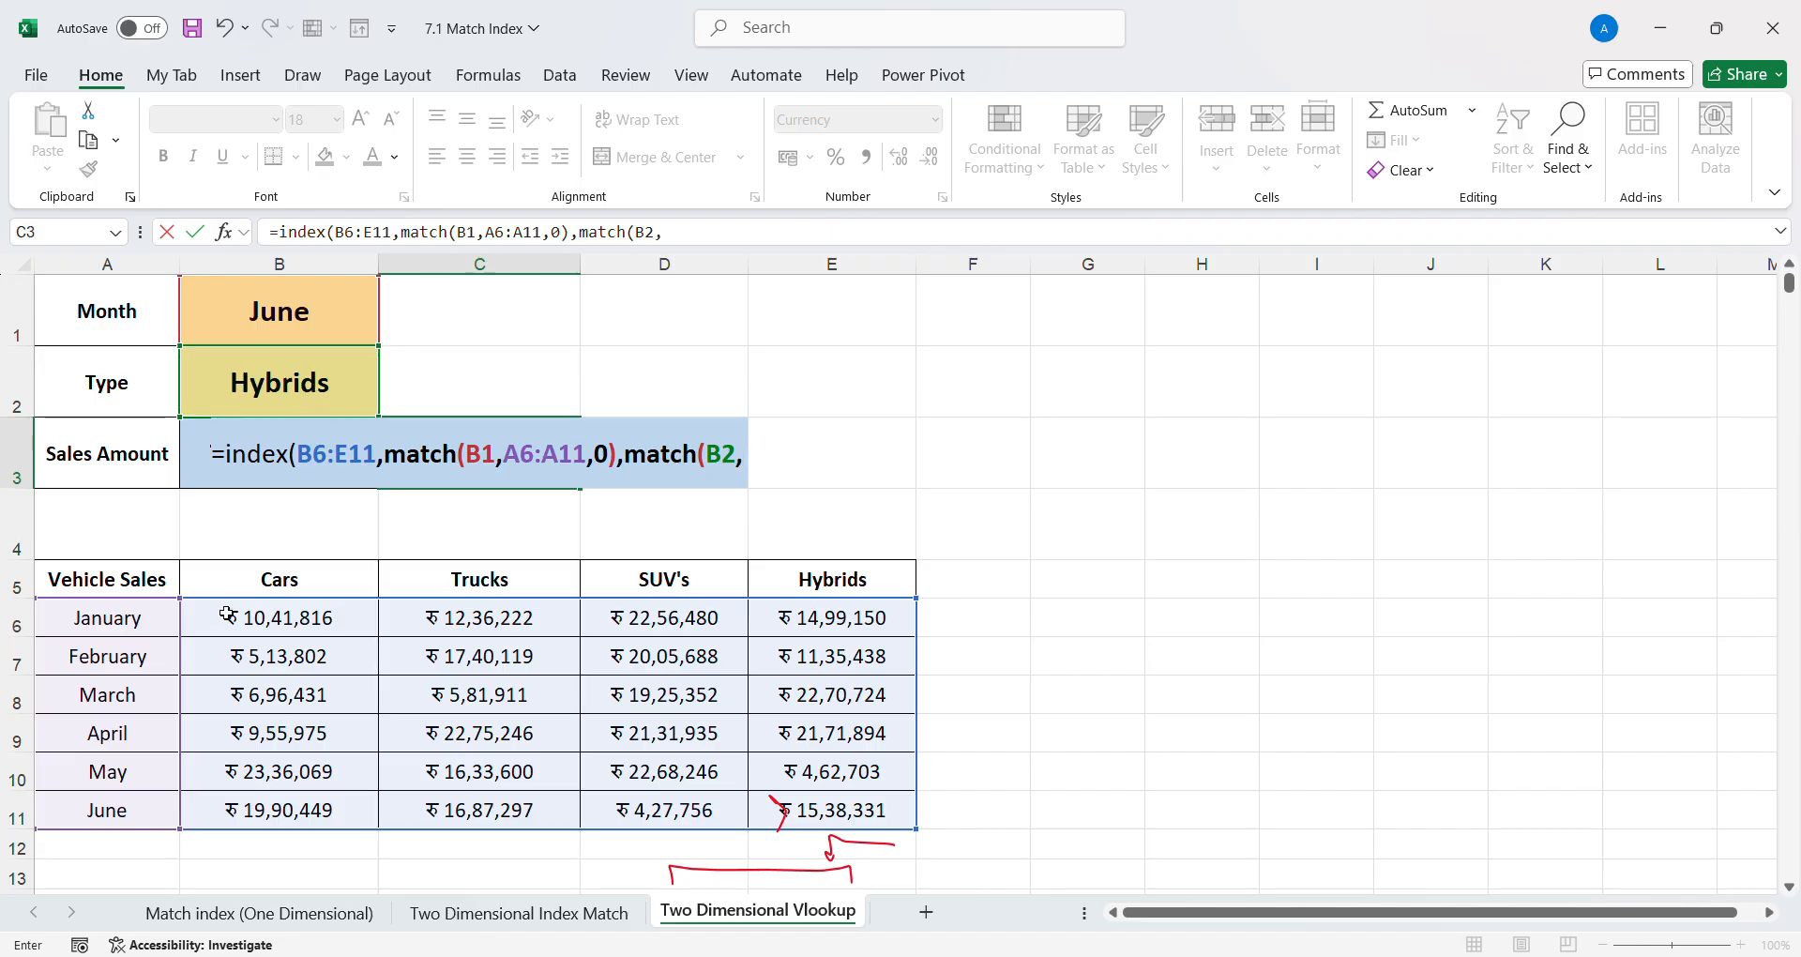
left_click_drag(272, 580, 849, 582)
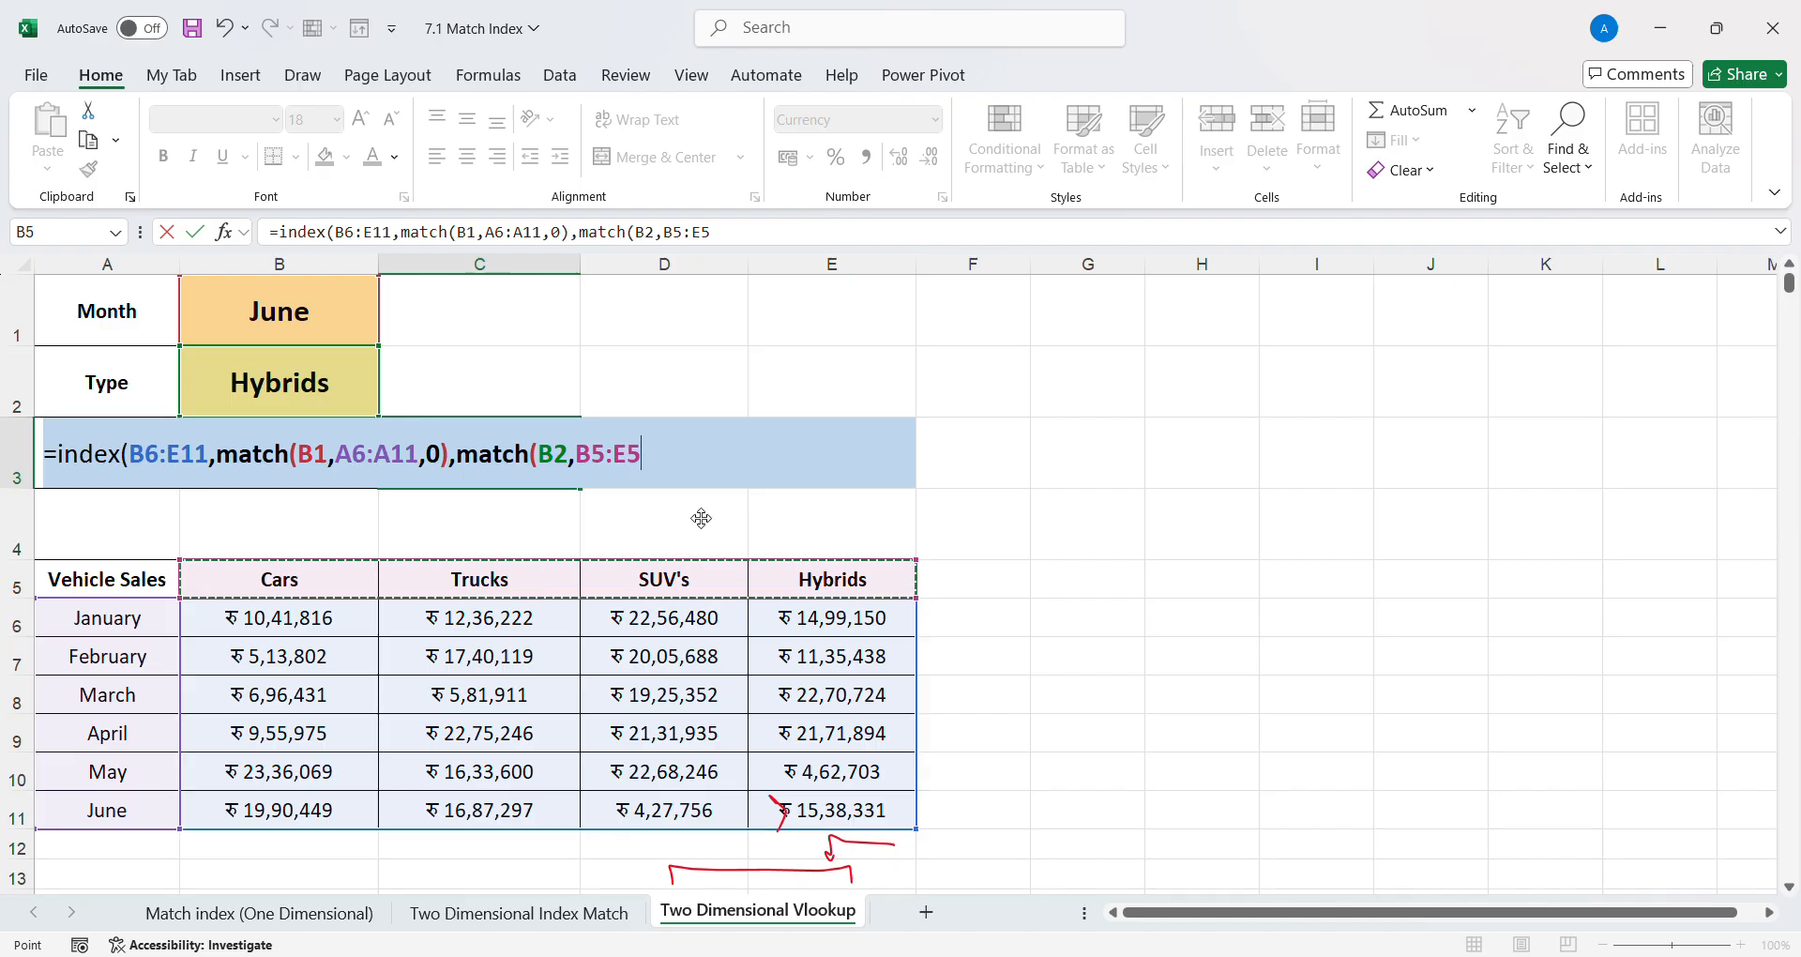
type(",0")
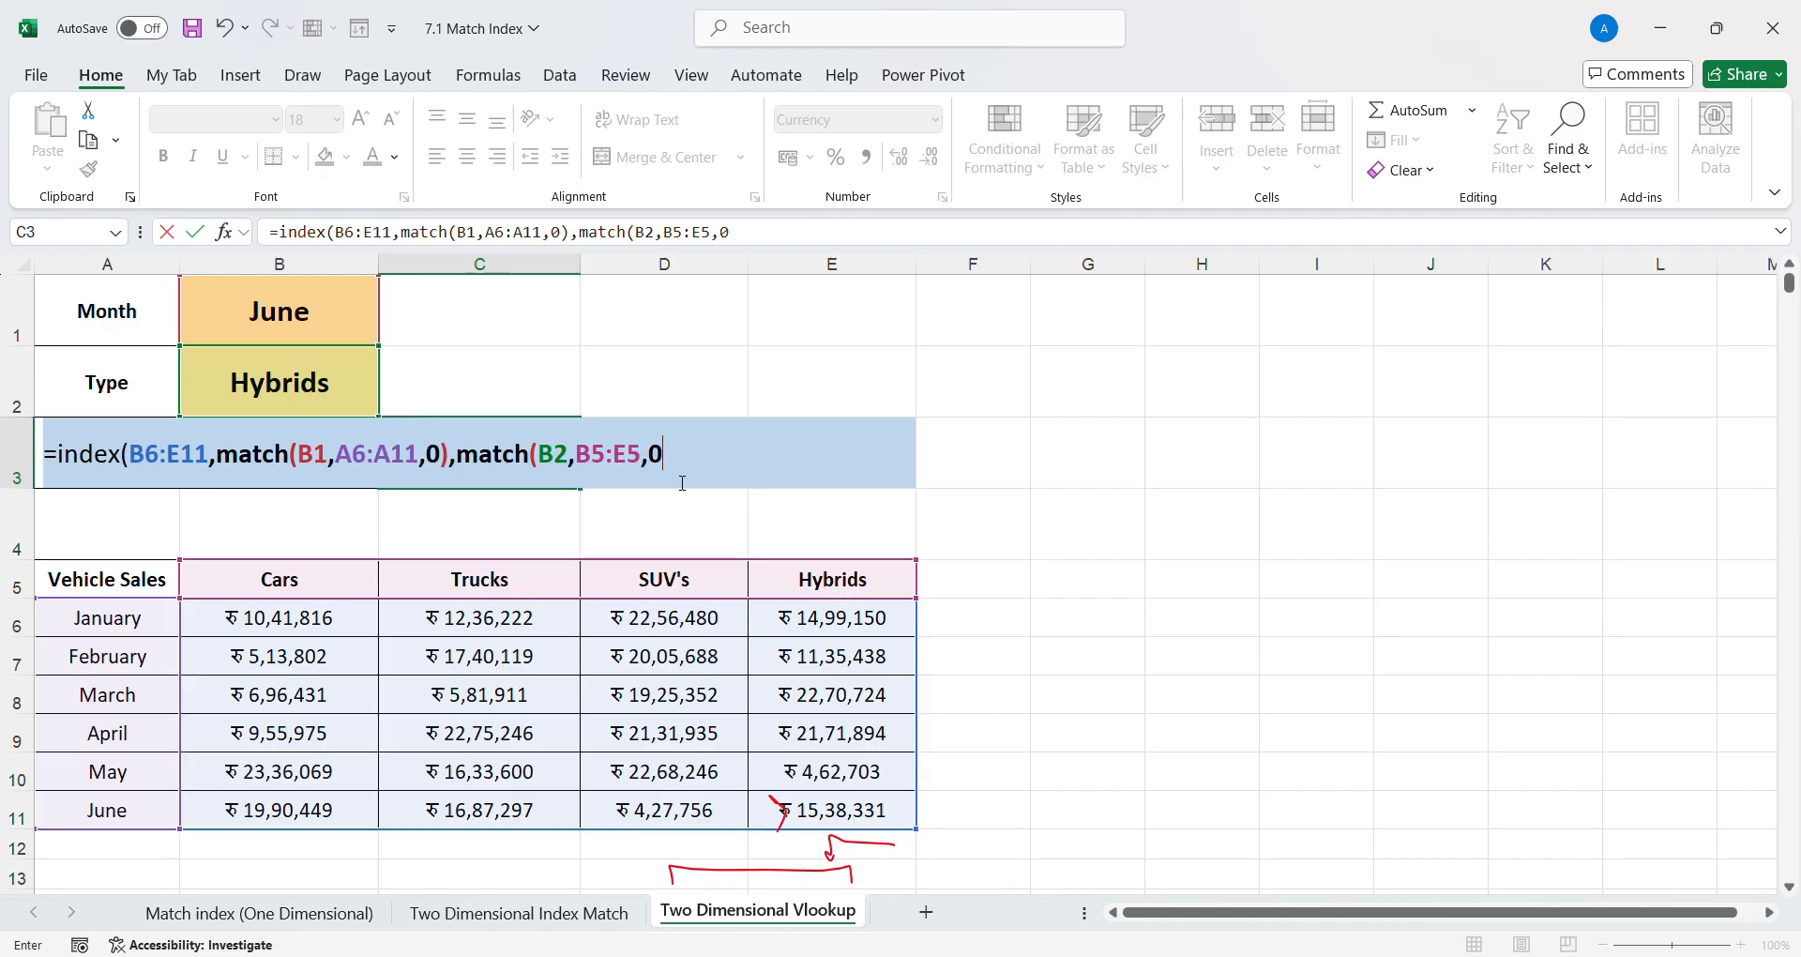
type(")")
key("Return")
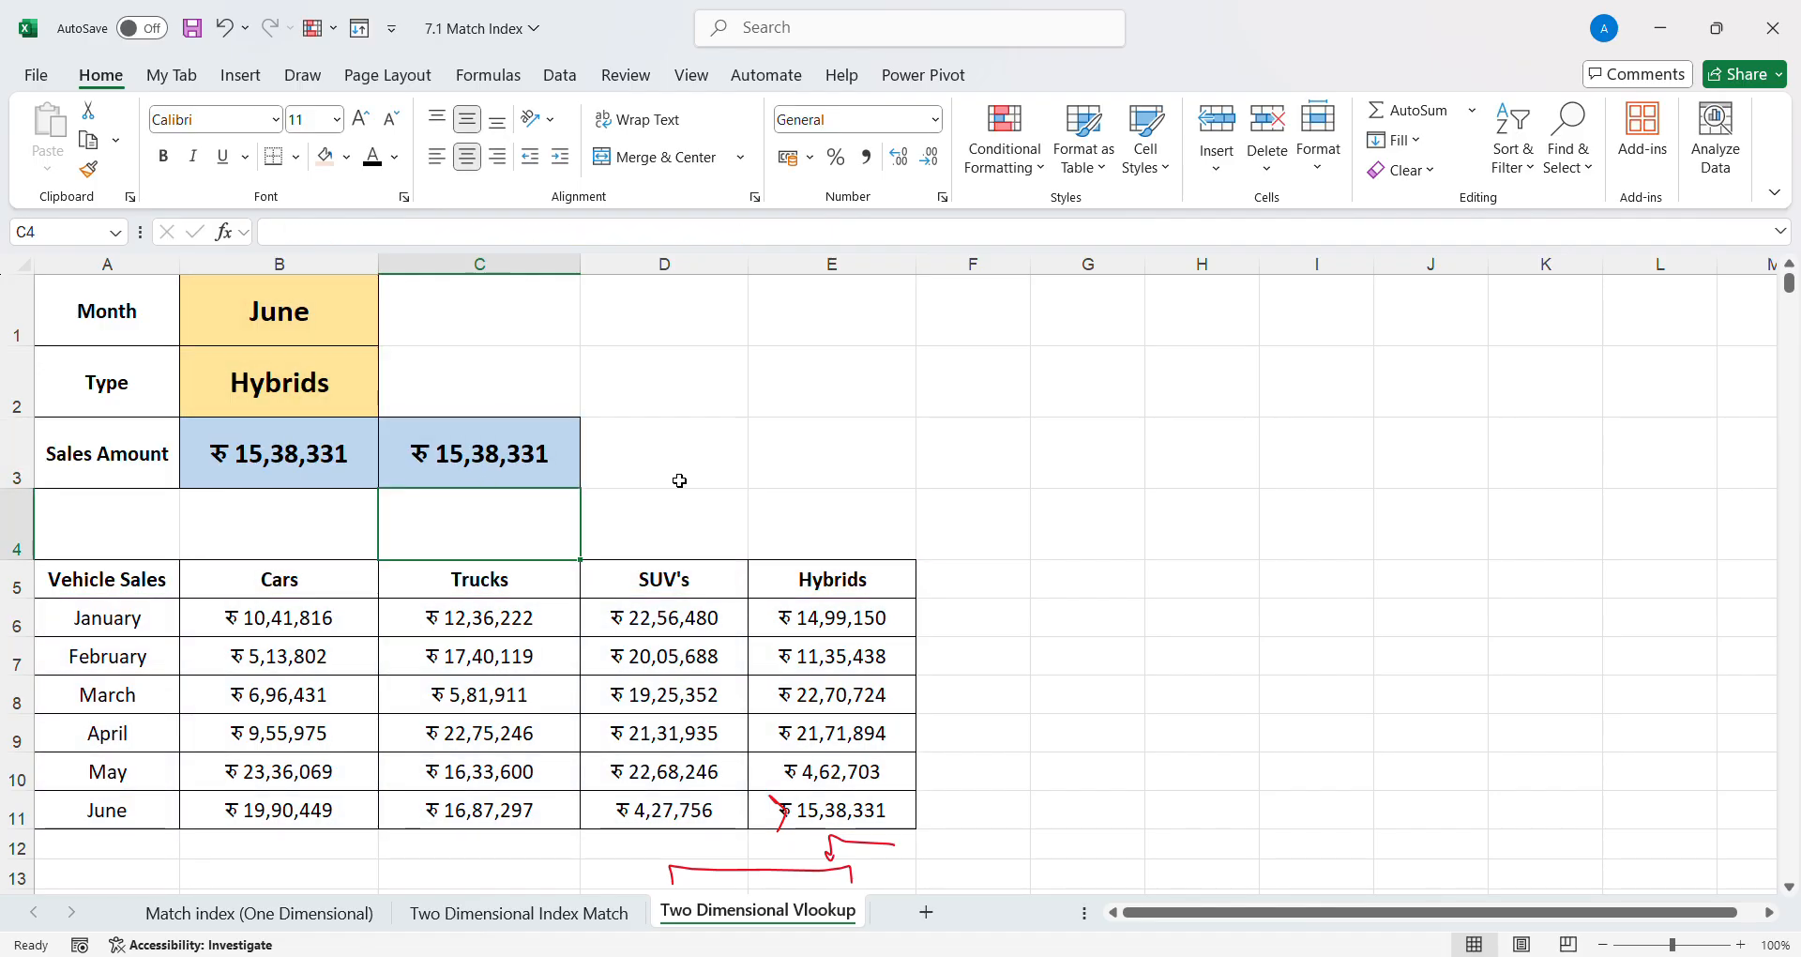
- Change the lookup month in B1 to March and the vehicle type in B2 to Trucks
left_click(362, 333)
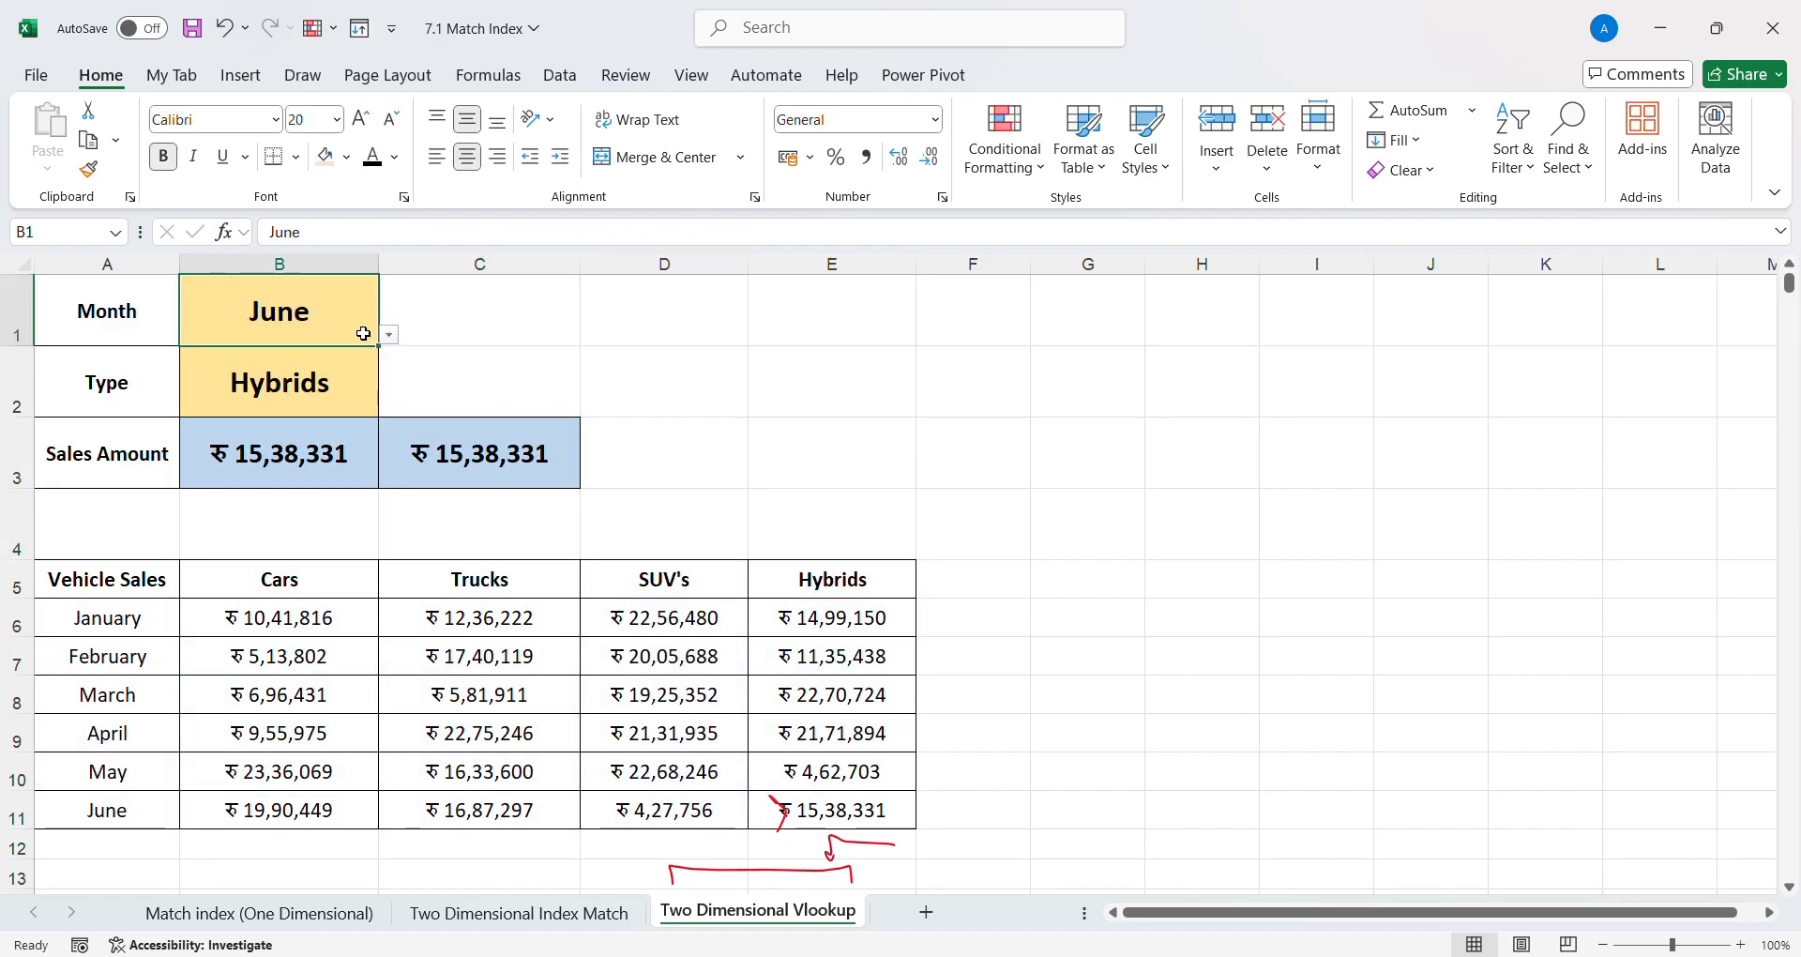
key("ctrl+z")
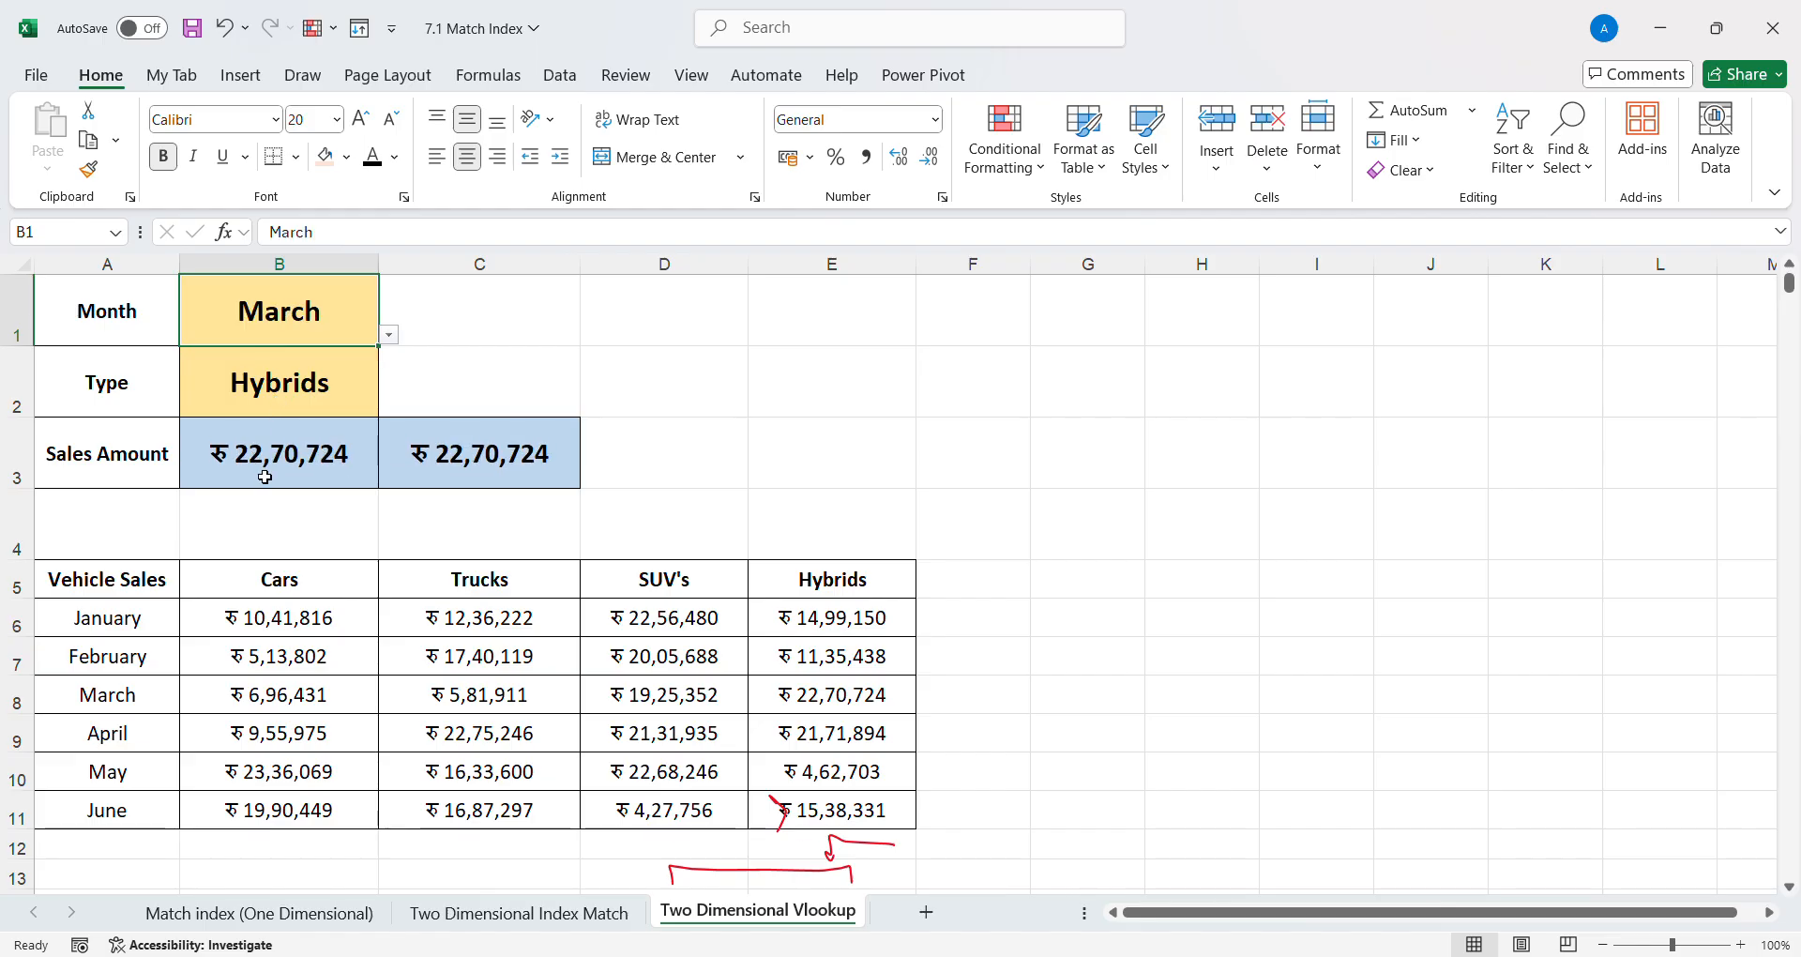
left_click(367, 395)
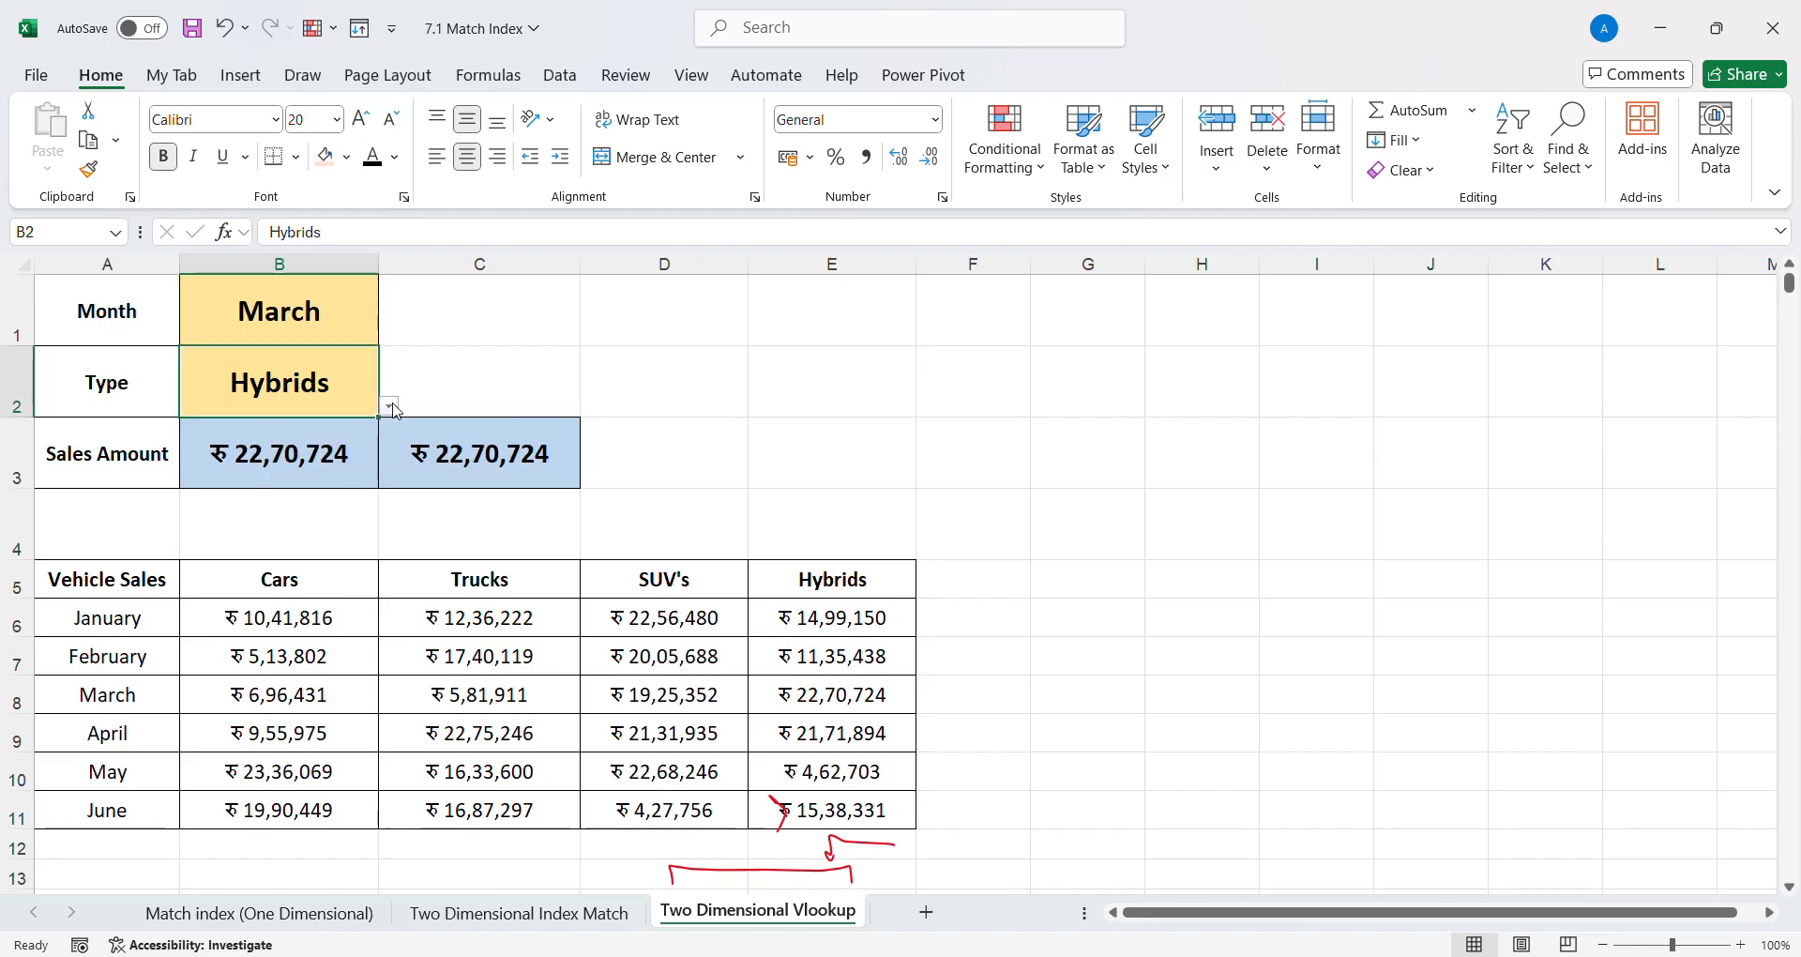
key("ctrl+z")
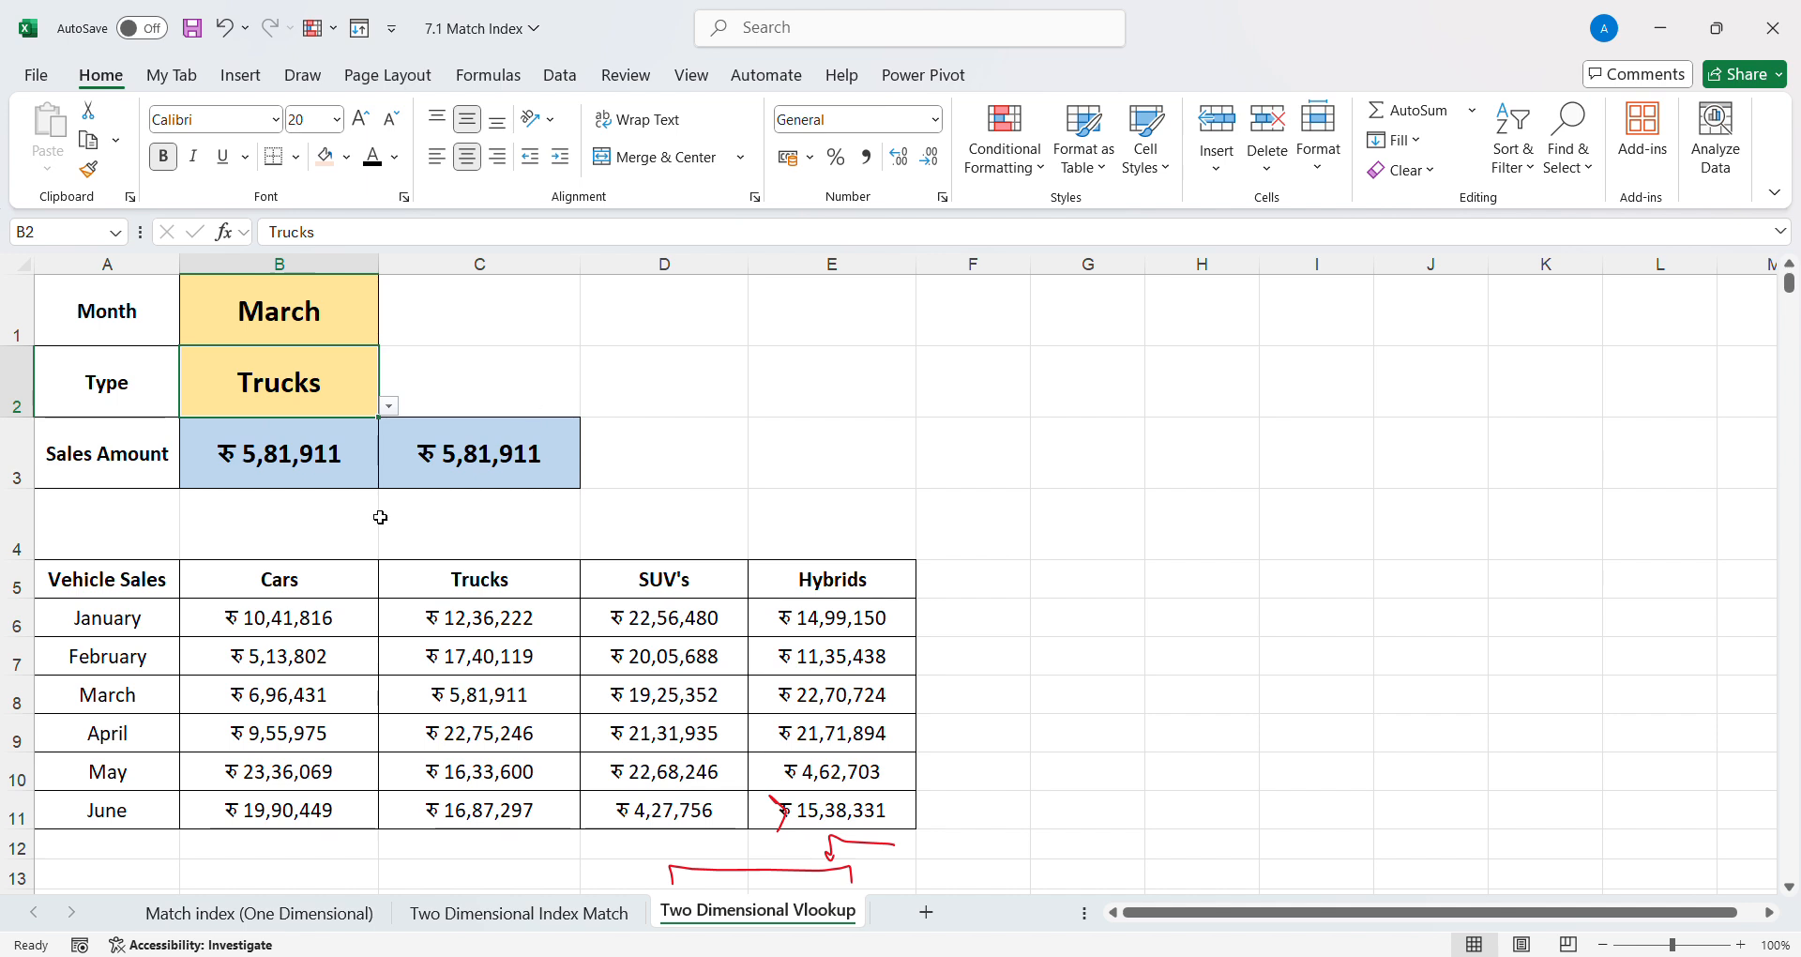
- Label cell A4, below Sales Amount, as FORMULATEXT
left_click(129, 525)
type("for")
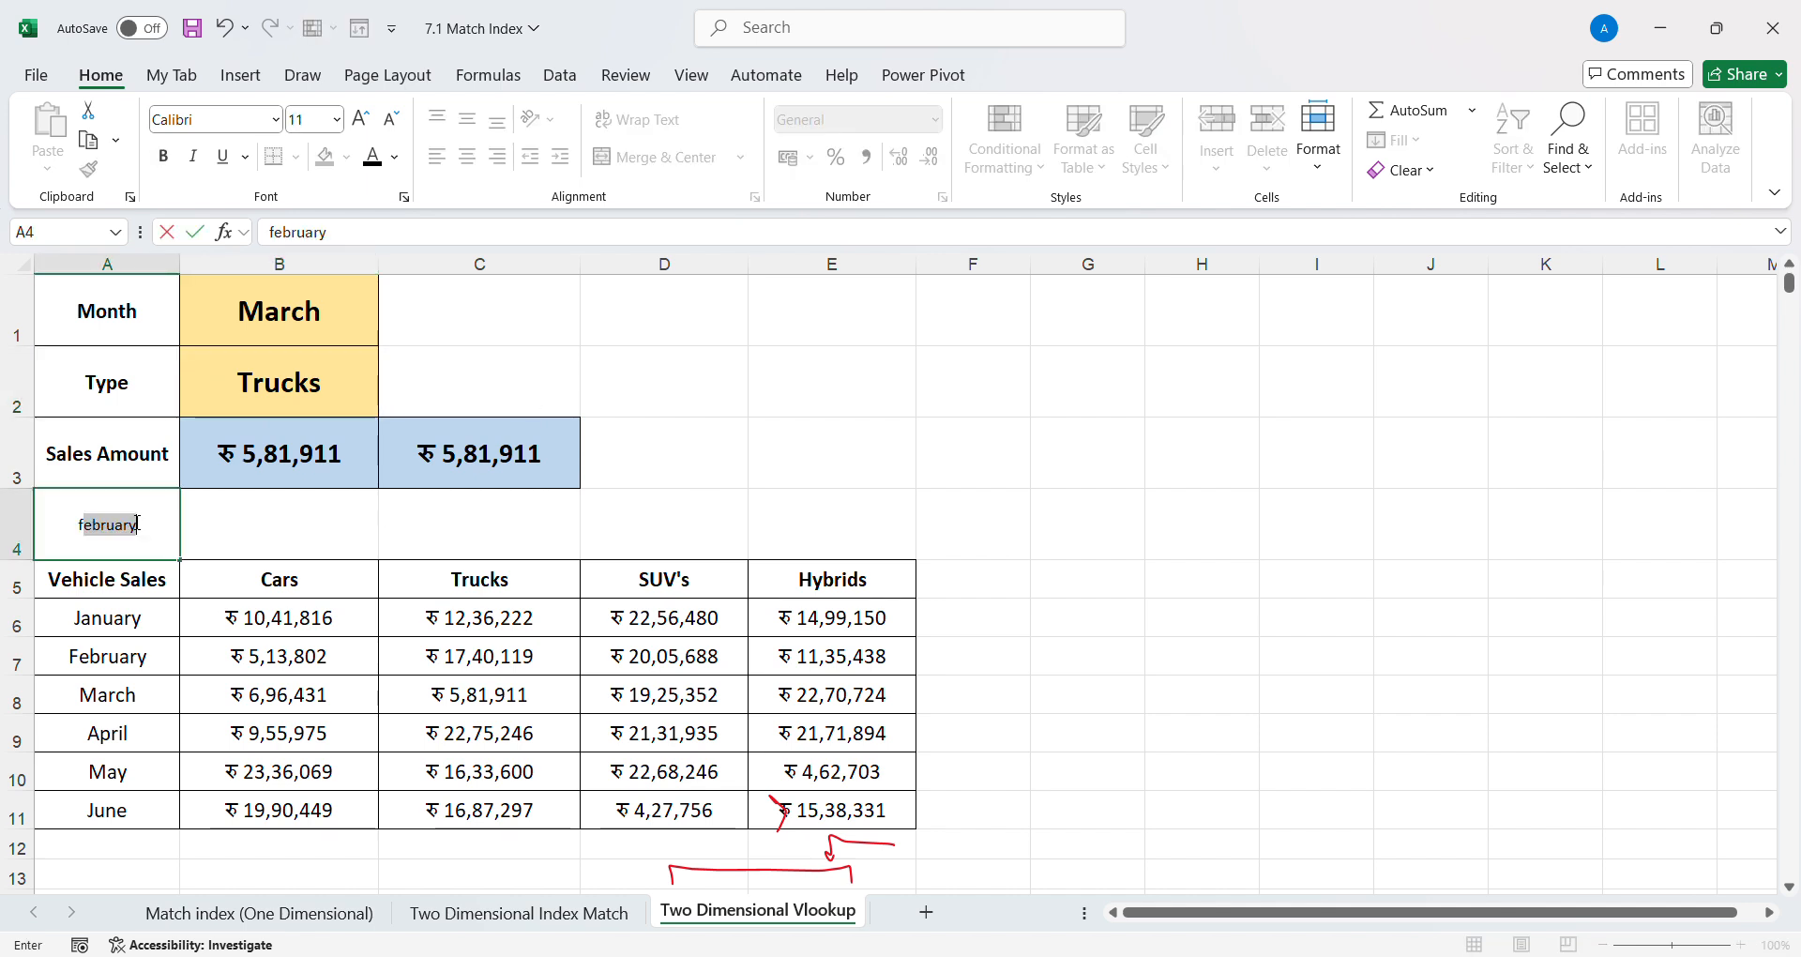
key("BackSpace")
key("BackSpace")
key("BackSpace")
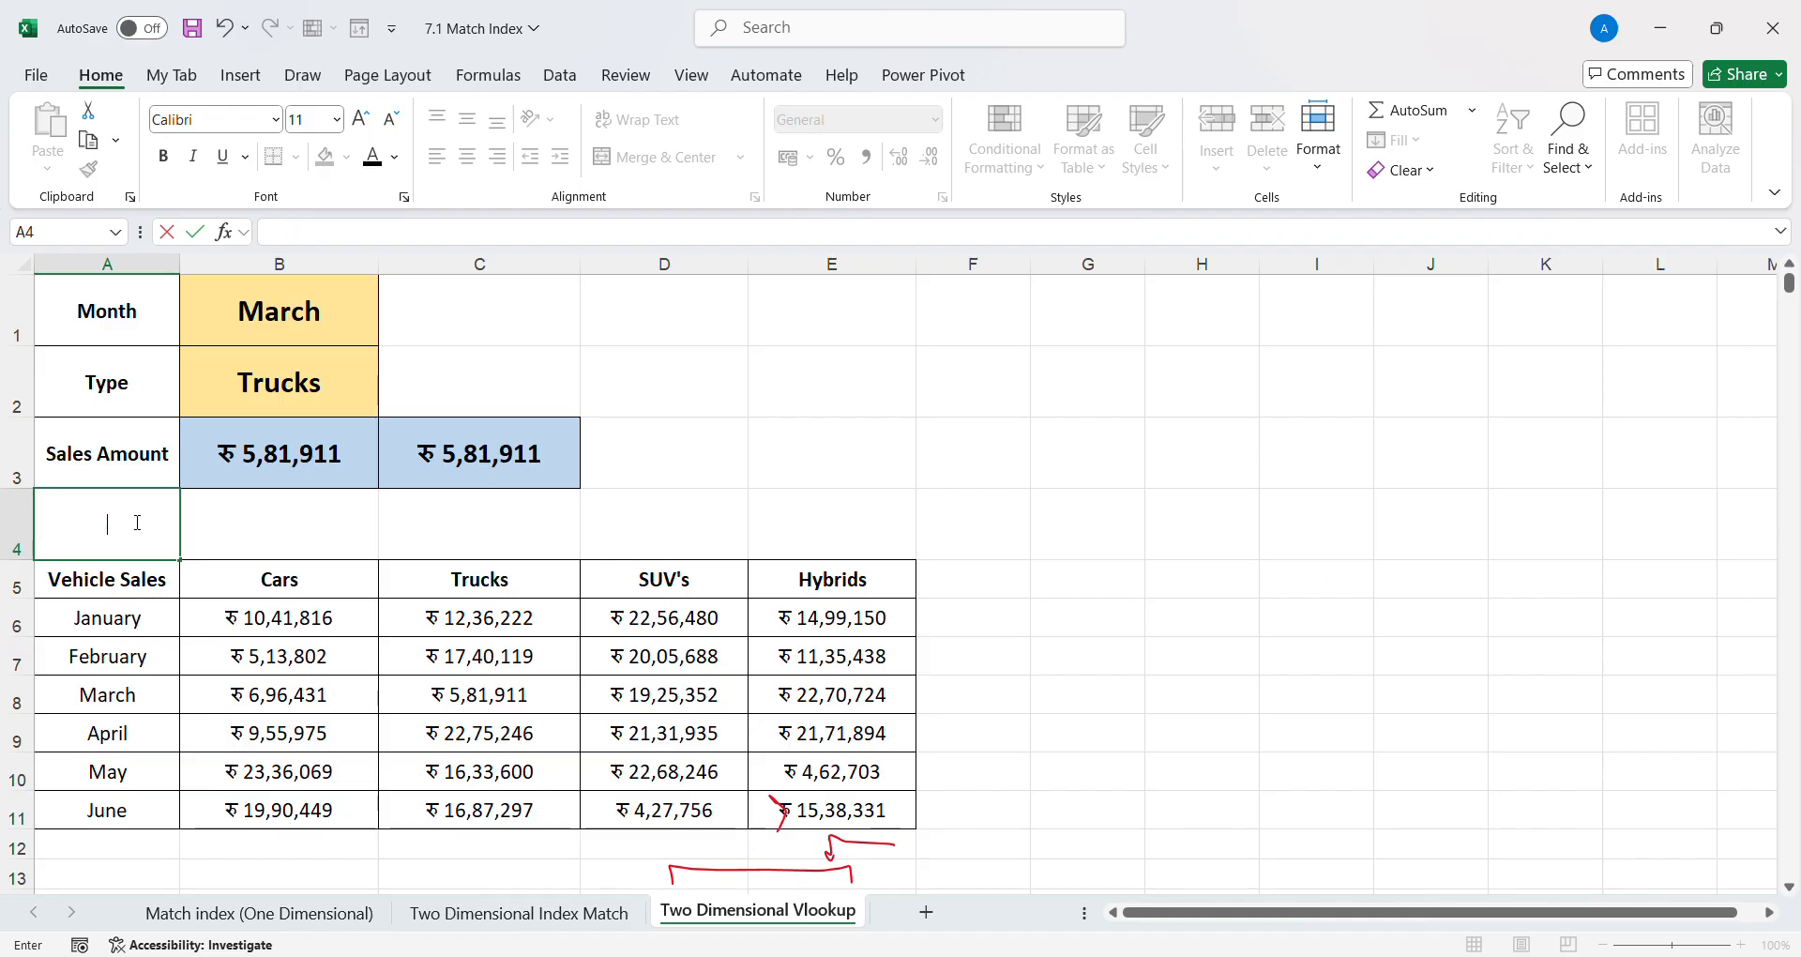
type("FORMULATEXT")
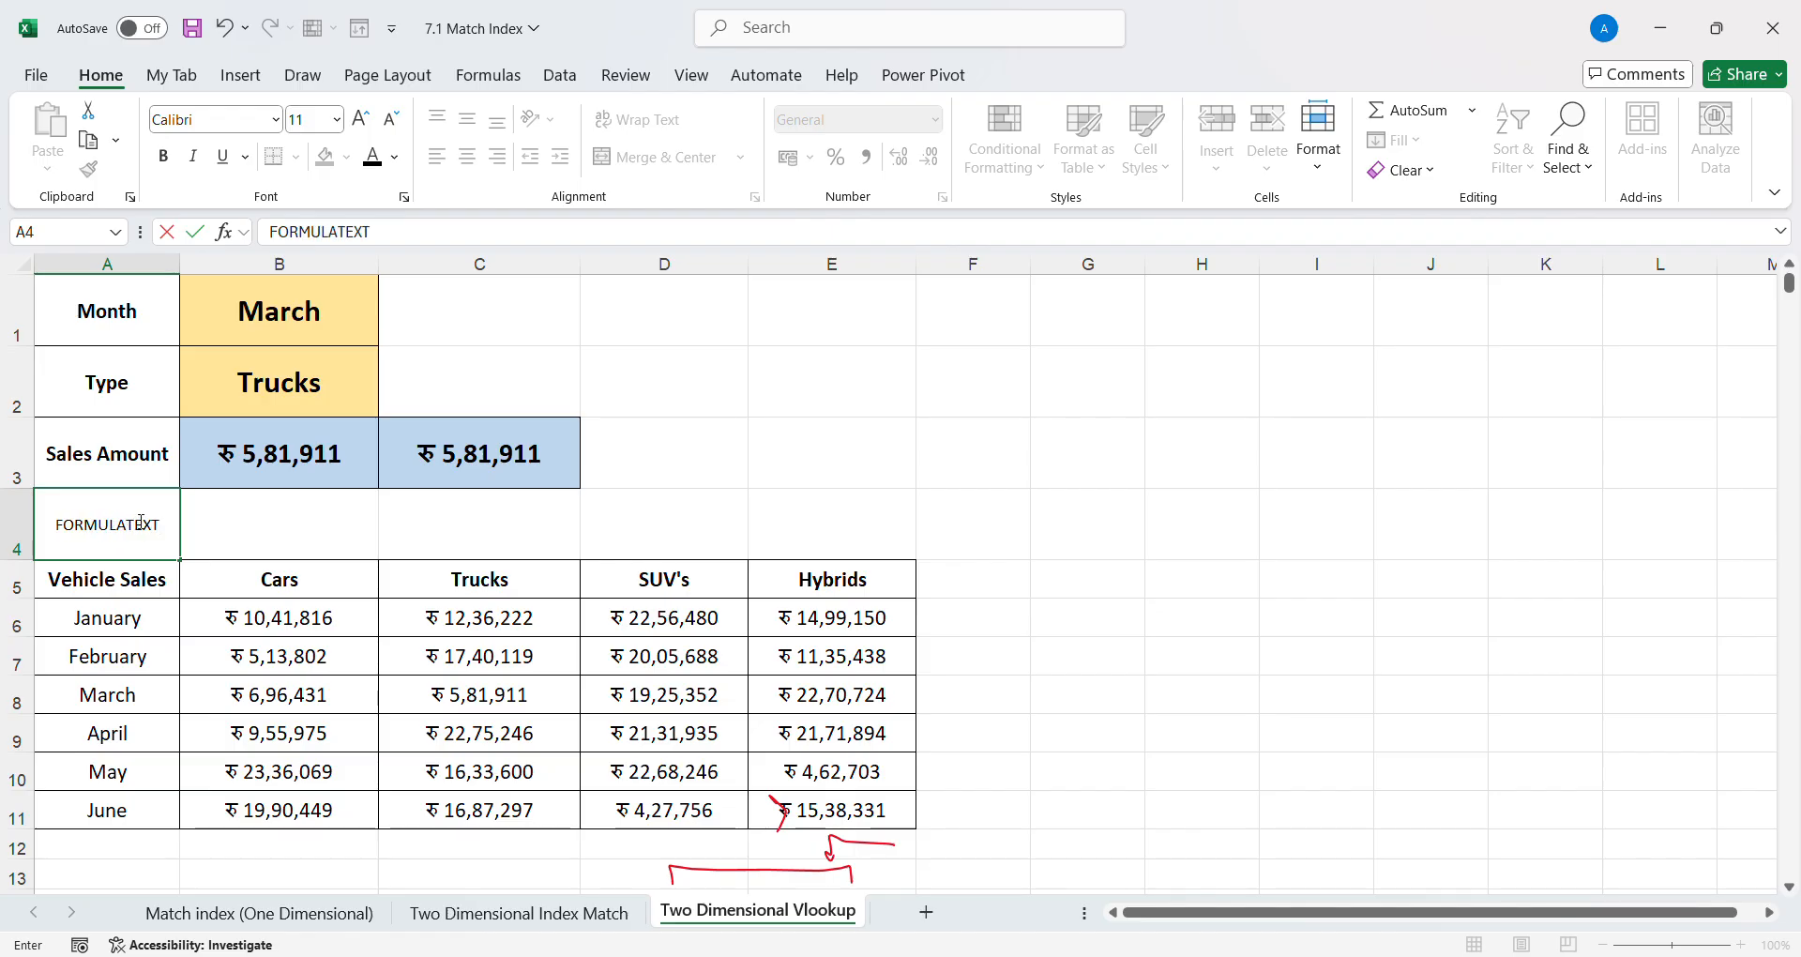
- Enter a FORMULATEXT formula in B4 that refers to B3, and autofit column B to show its text
left_click(212, 548)
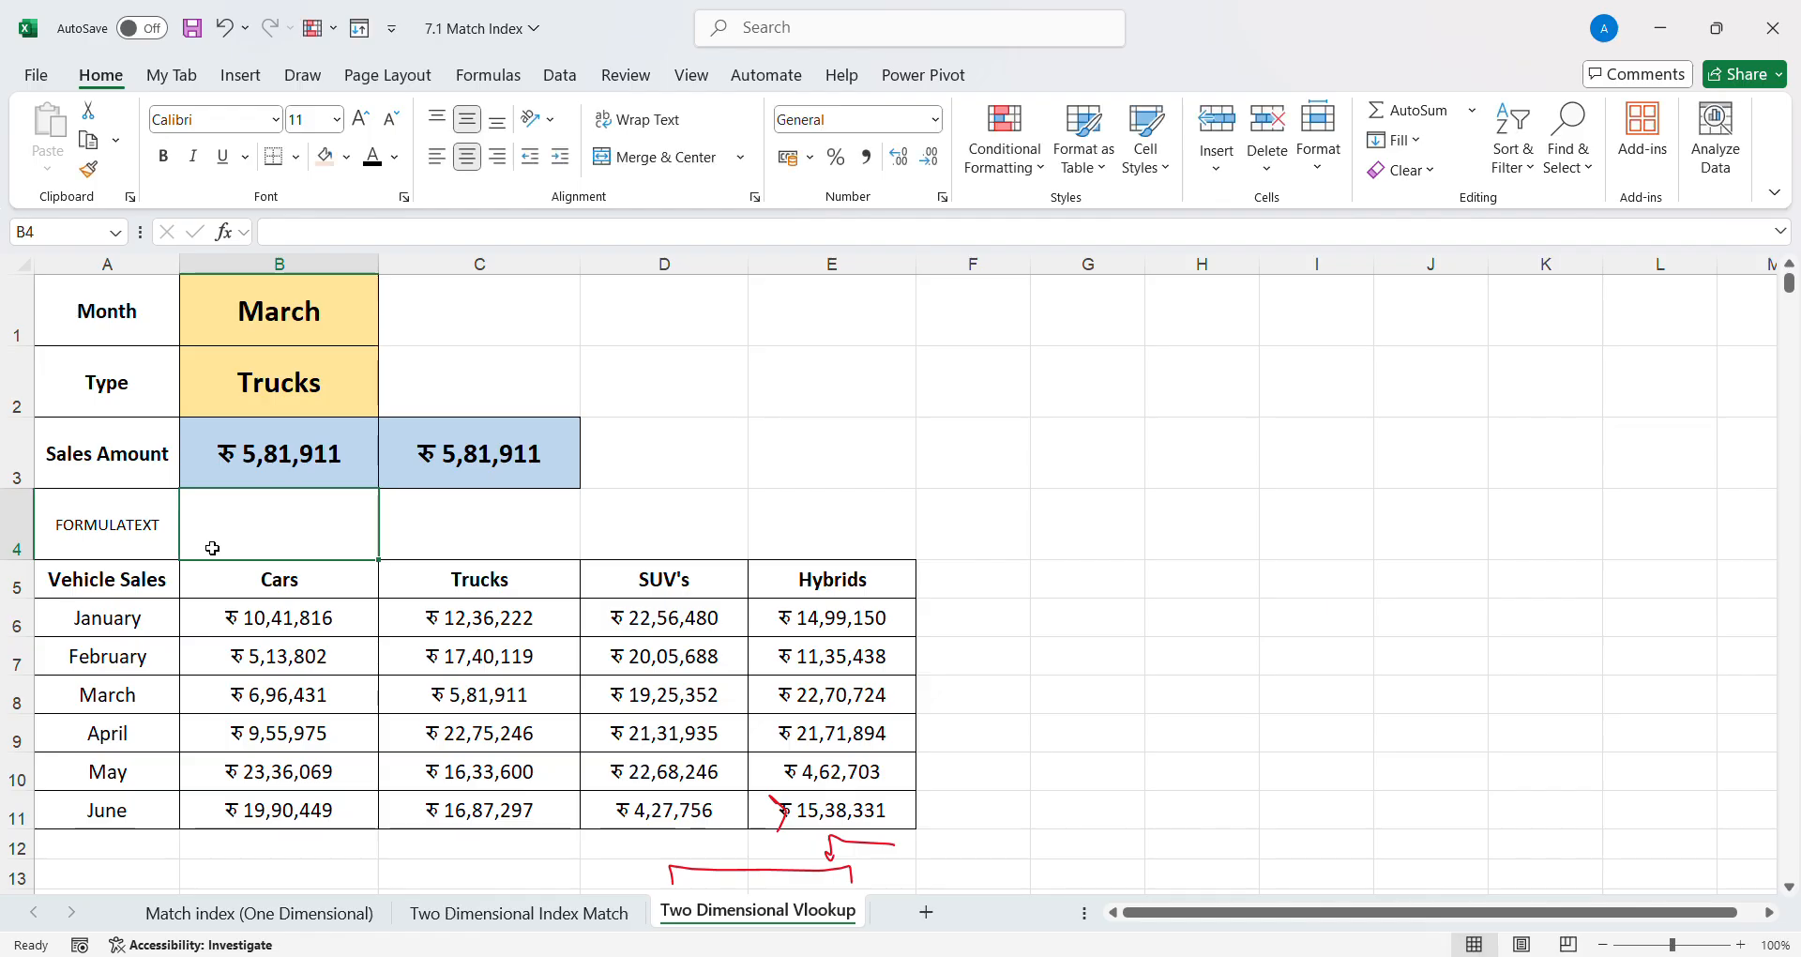
type("=FO")
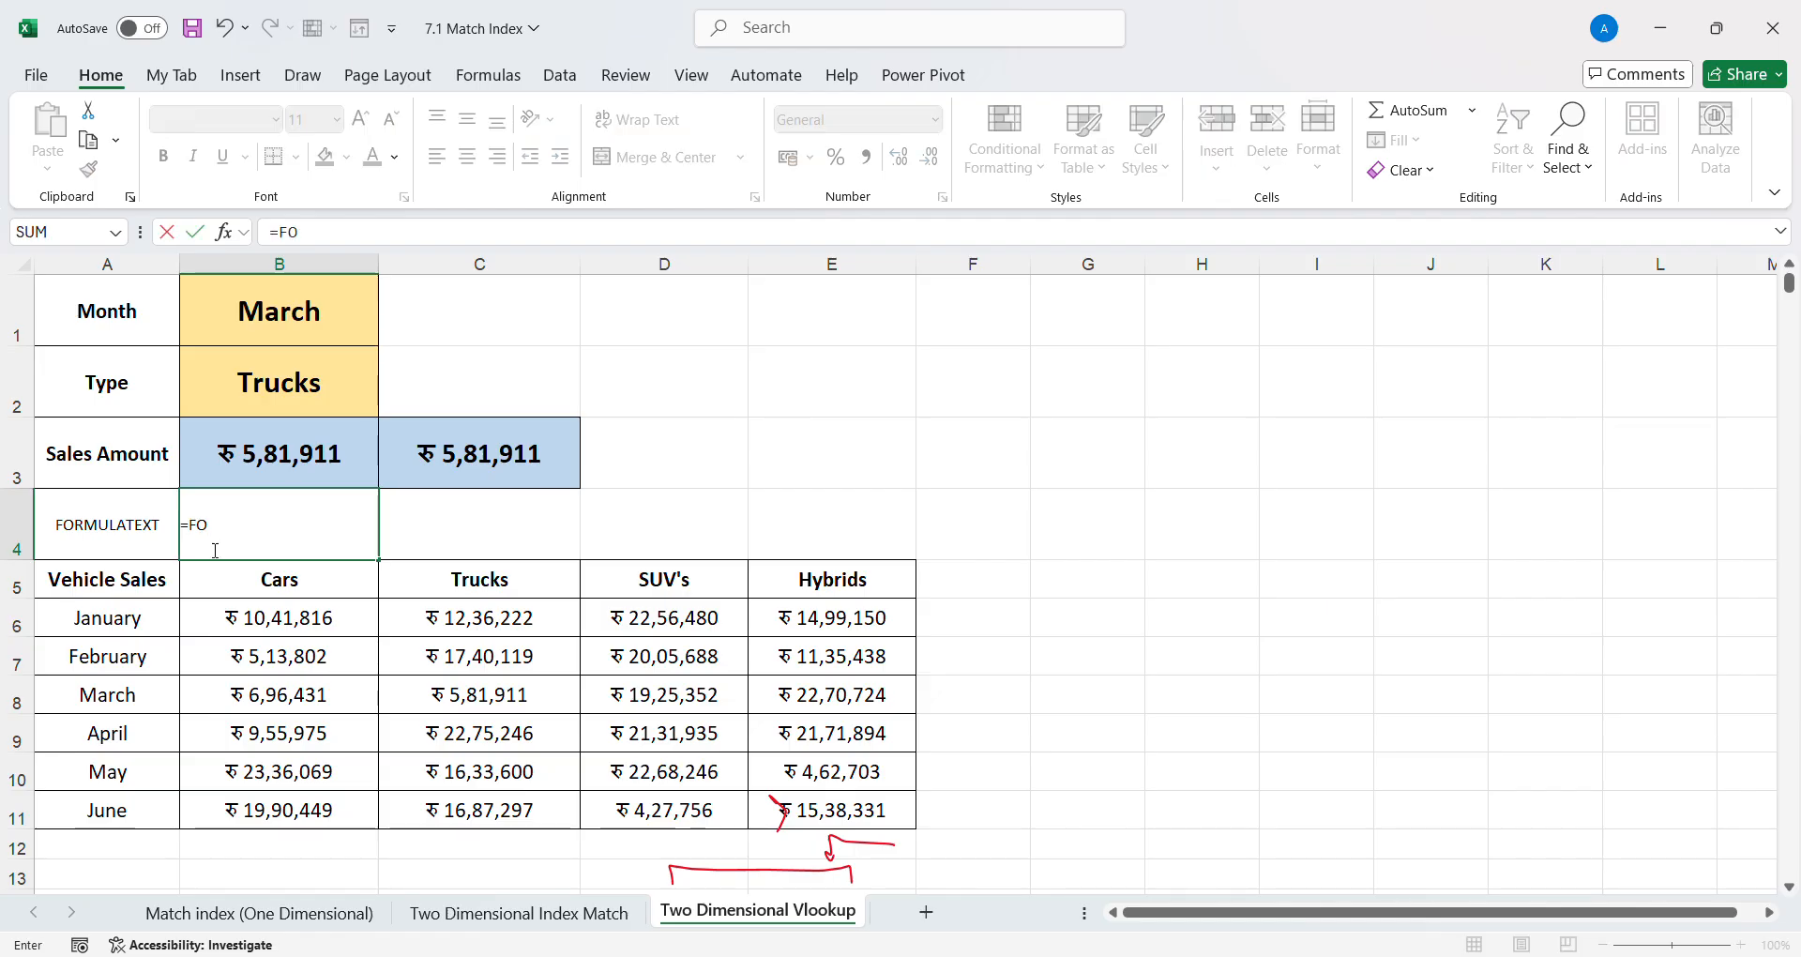
type("RMULATEXT")
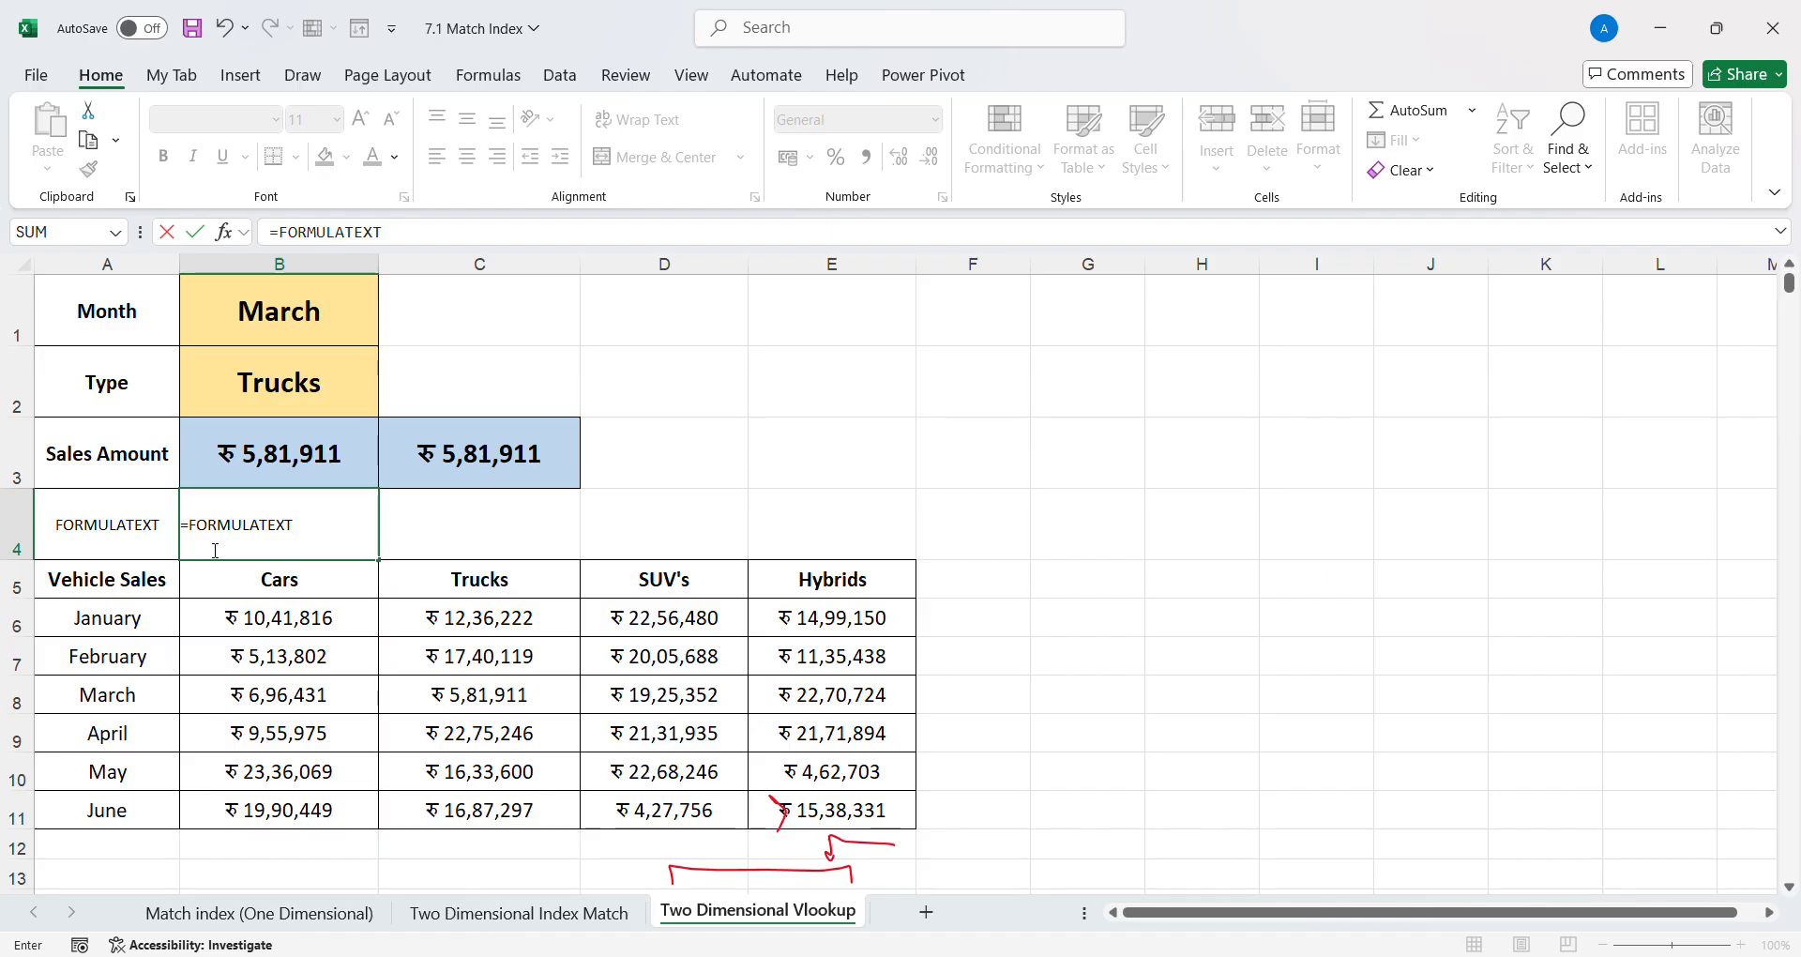
type("(")
left_click(317, 469)
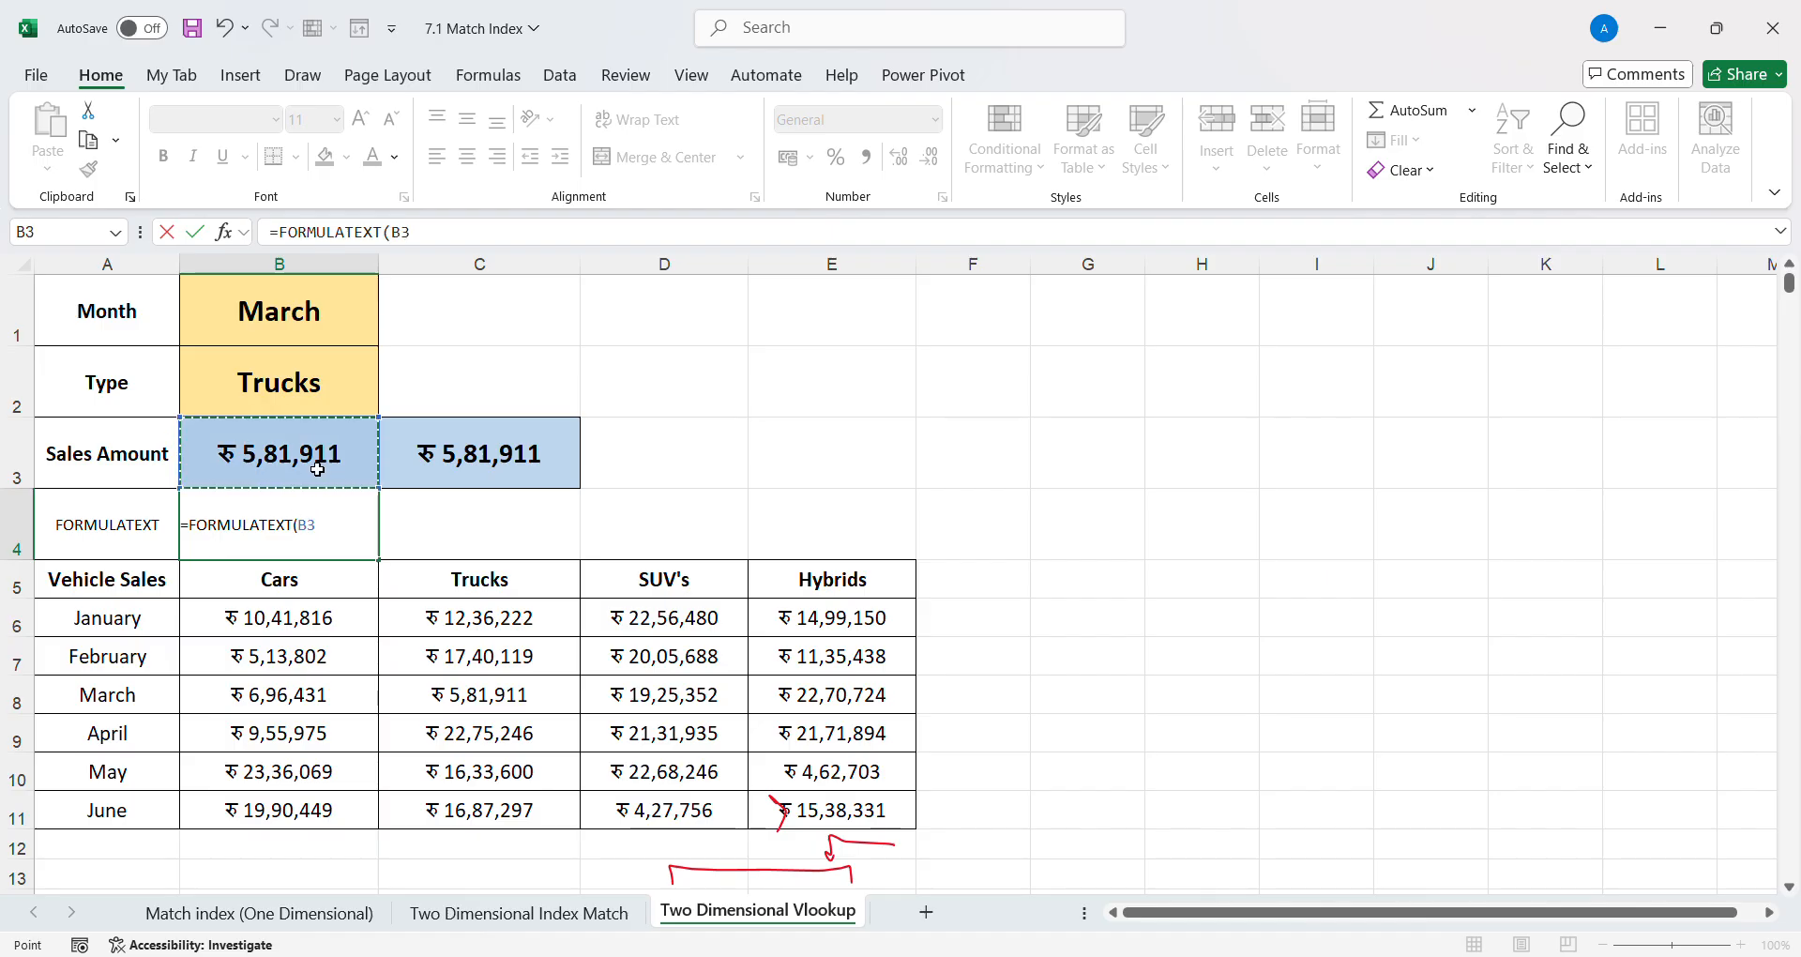
key("Return")
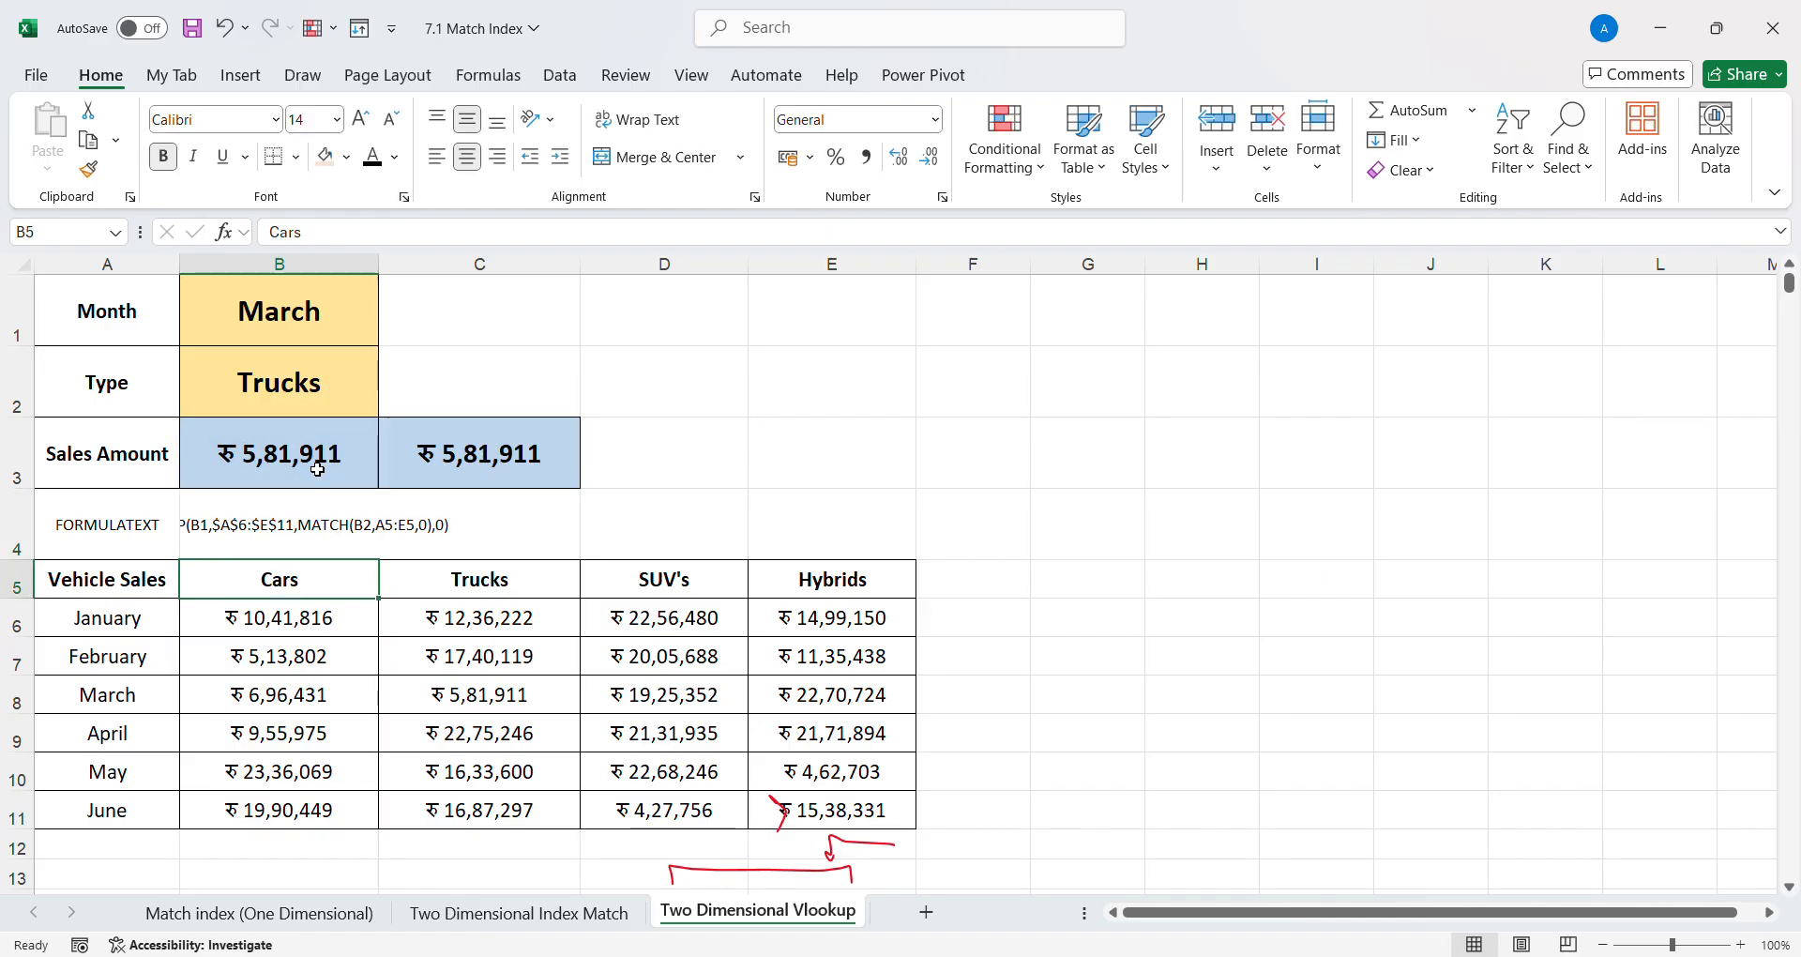
double_click(388, 275)
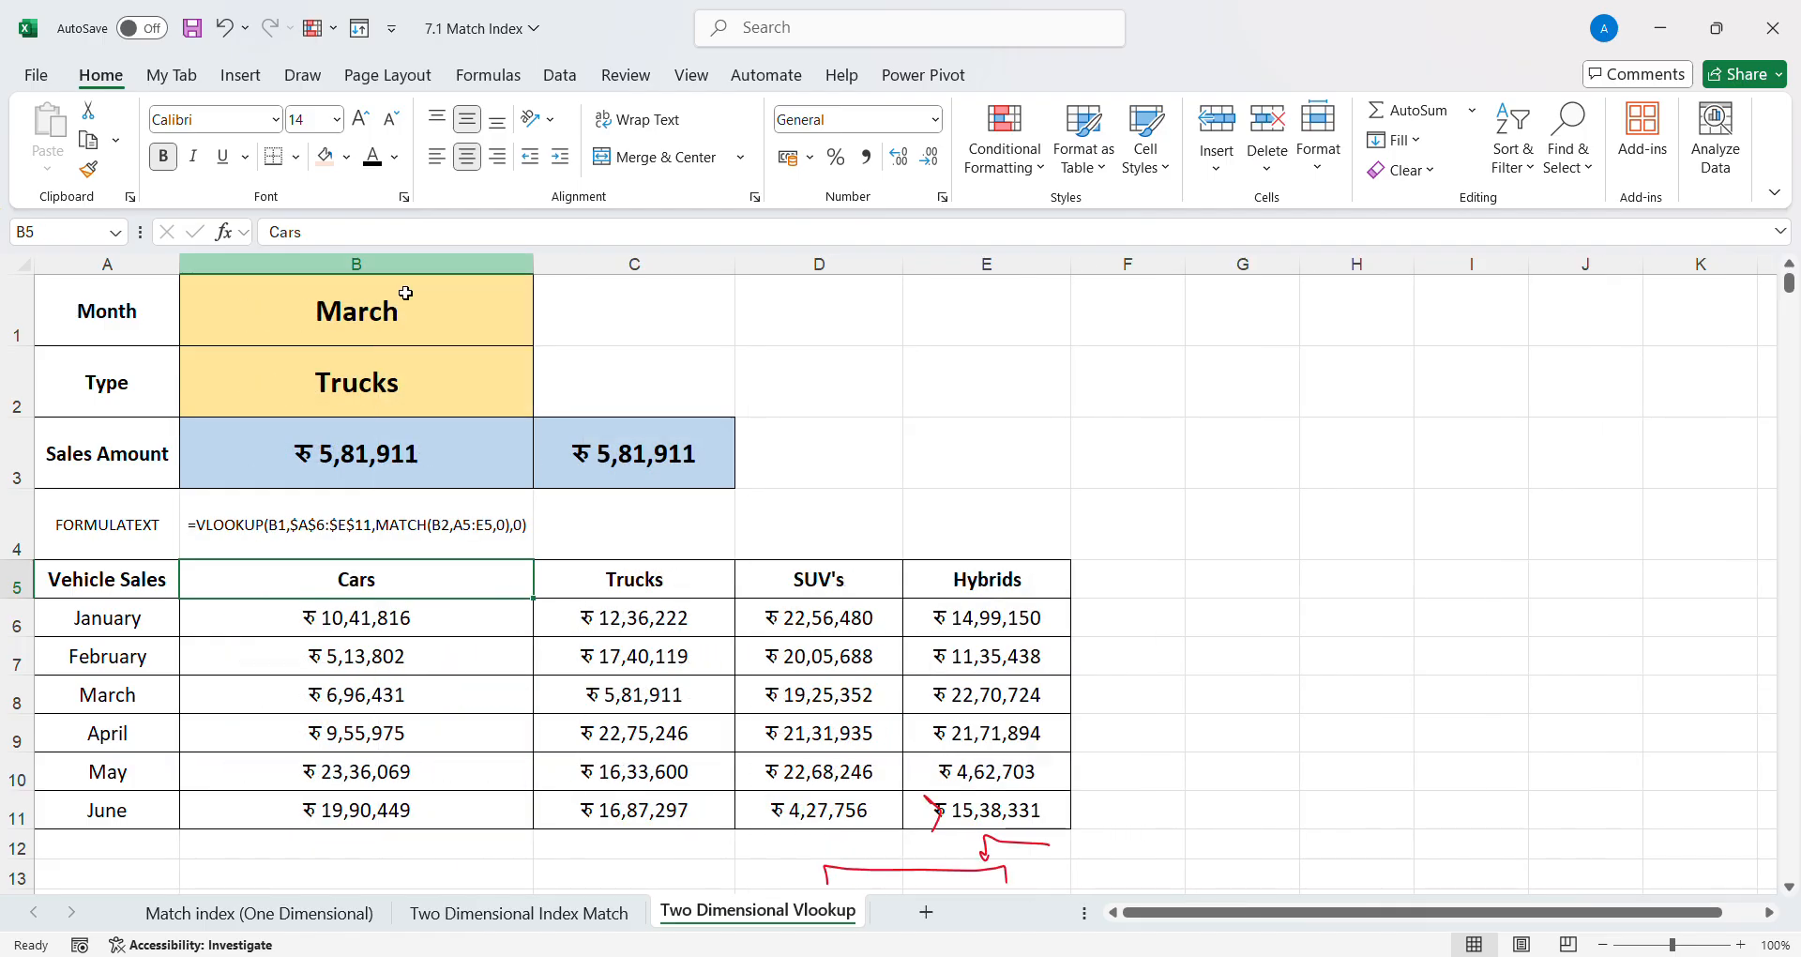
- Extend the B4 formula to C4 with column C autofitted, and shade B4:C4 light orange
left_click(487, 538)
left_click_drag(533, 560, 722, 539)
double_click(736, 265)
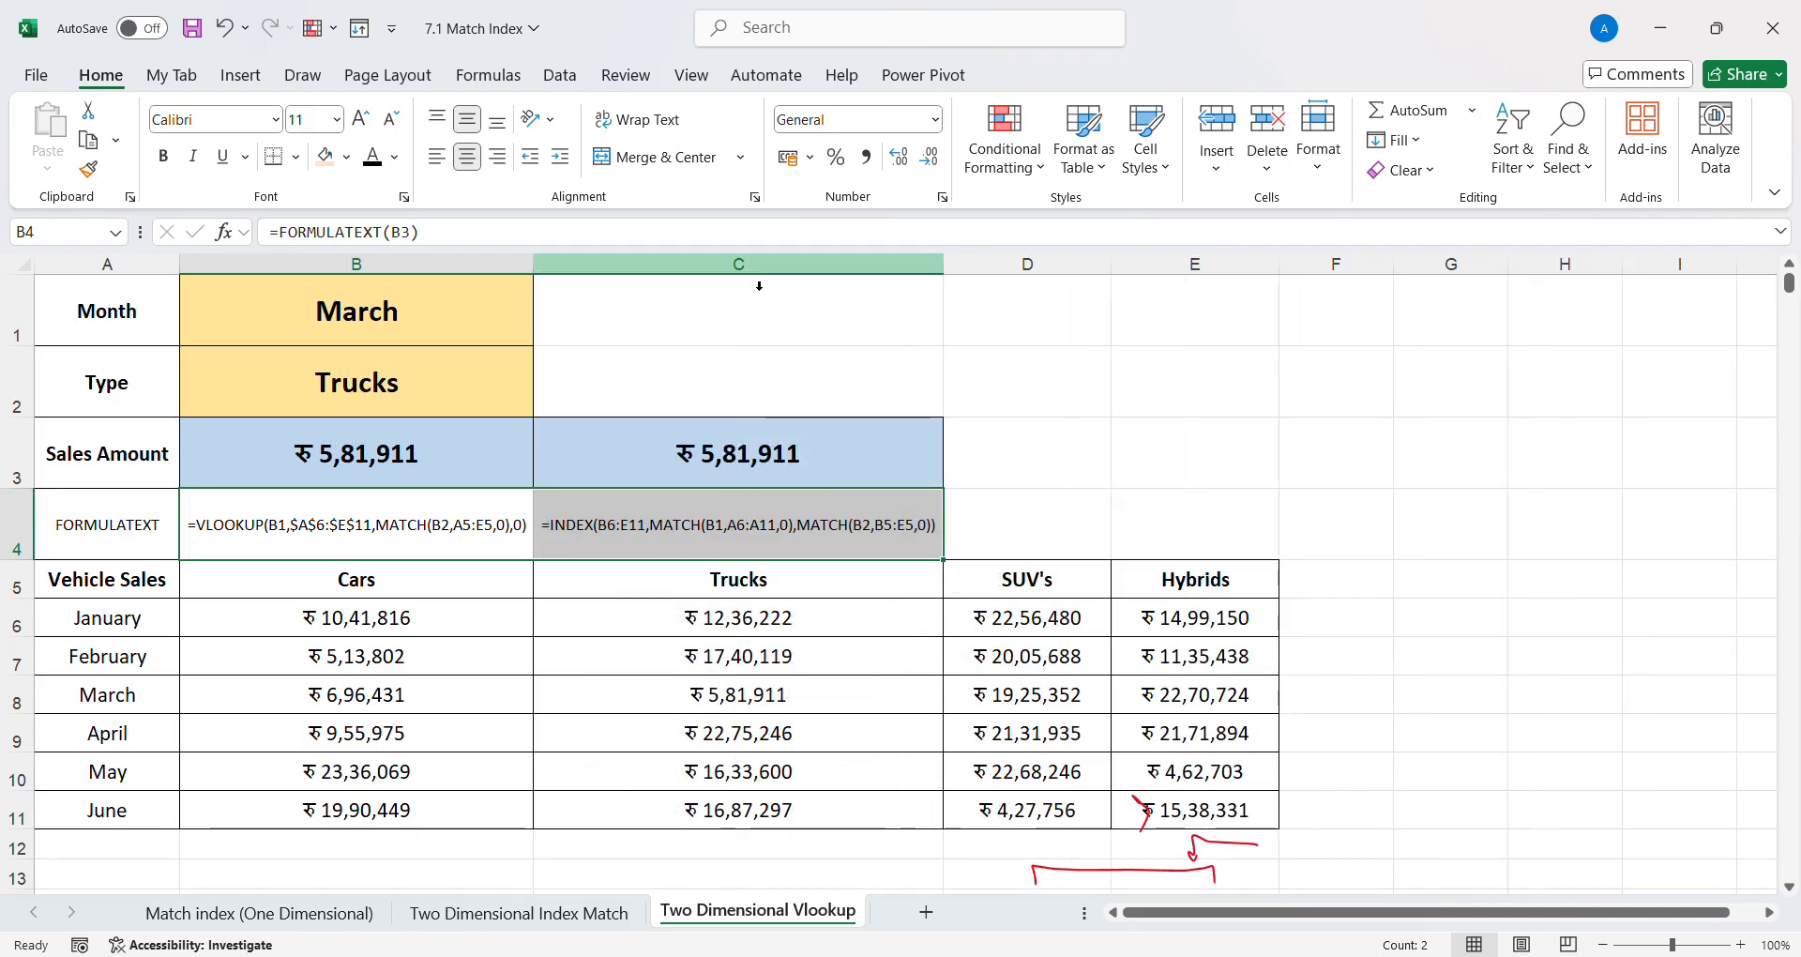
left_click(325, 157)
- Copy the formatting of blue cell C3 onto the FORMULATEXT label in A4 and autofit column A
left_click(156, 531)
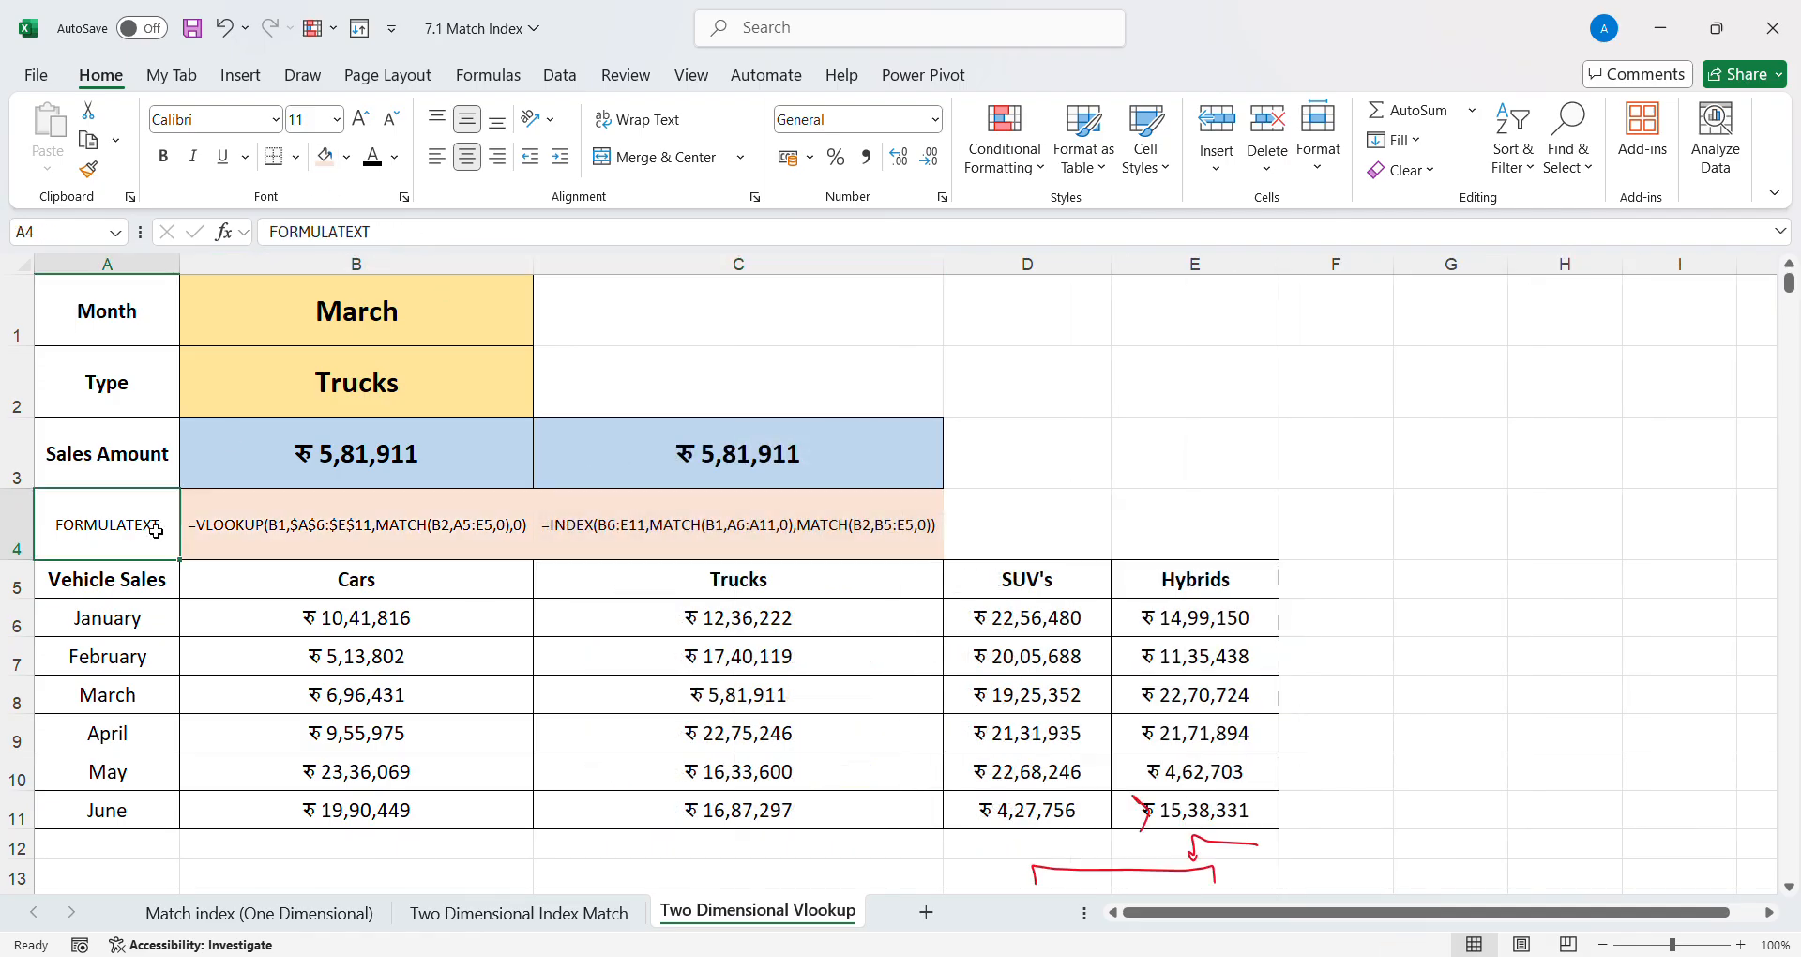
left_click(619, 458)
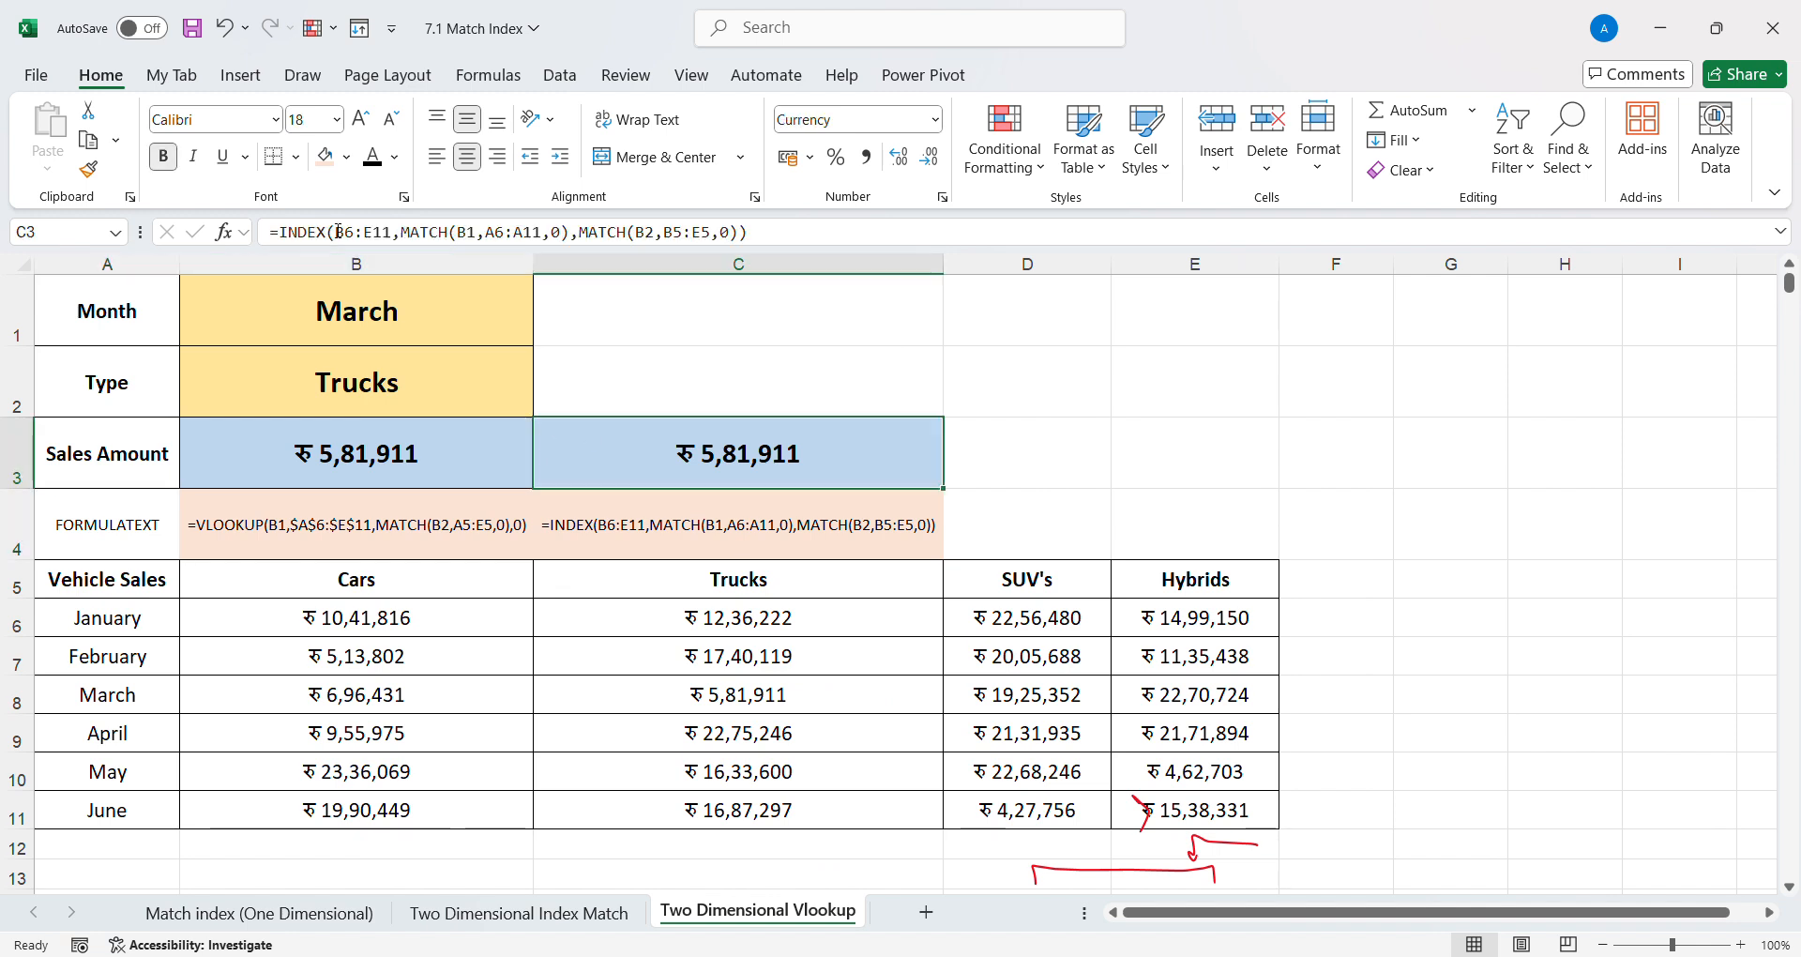
left_click(90, 171)
left_click(153, 528)
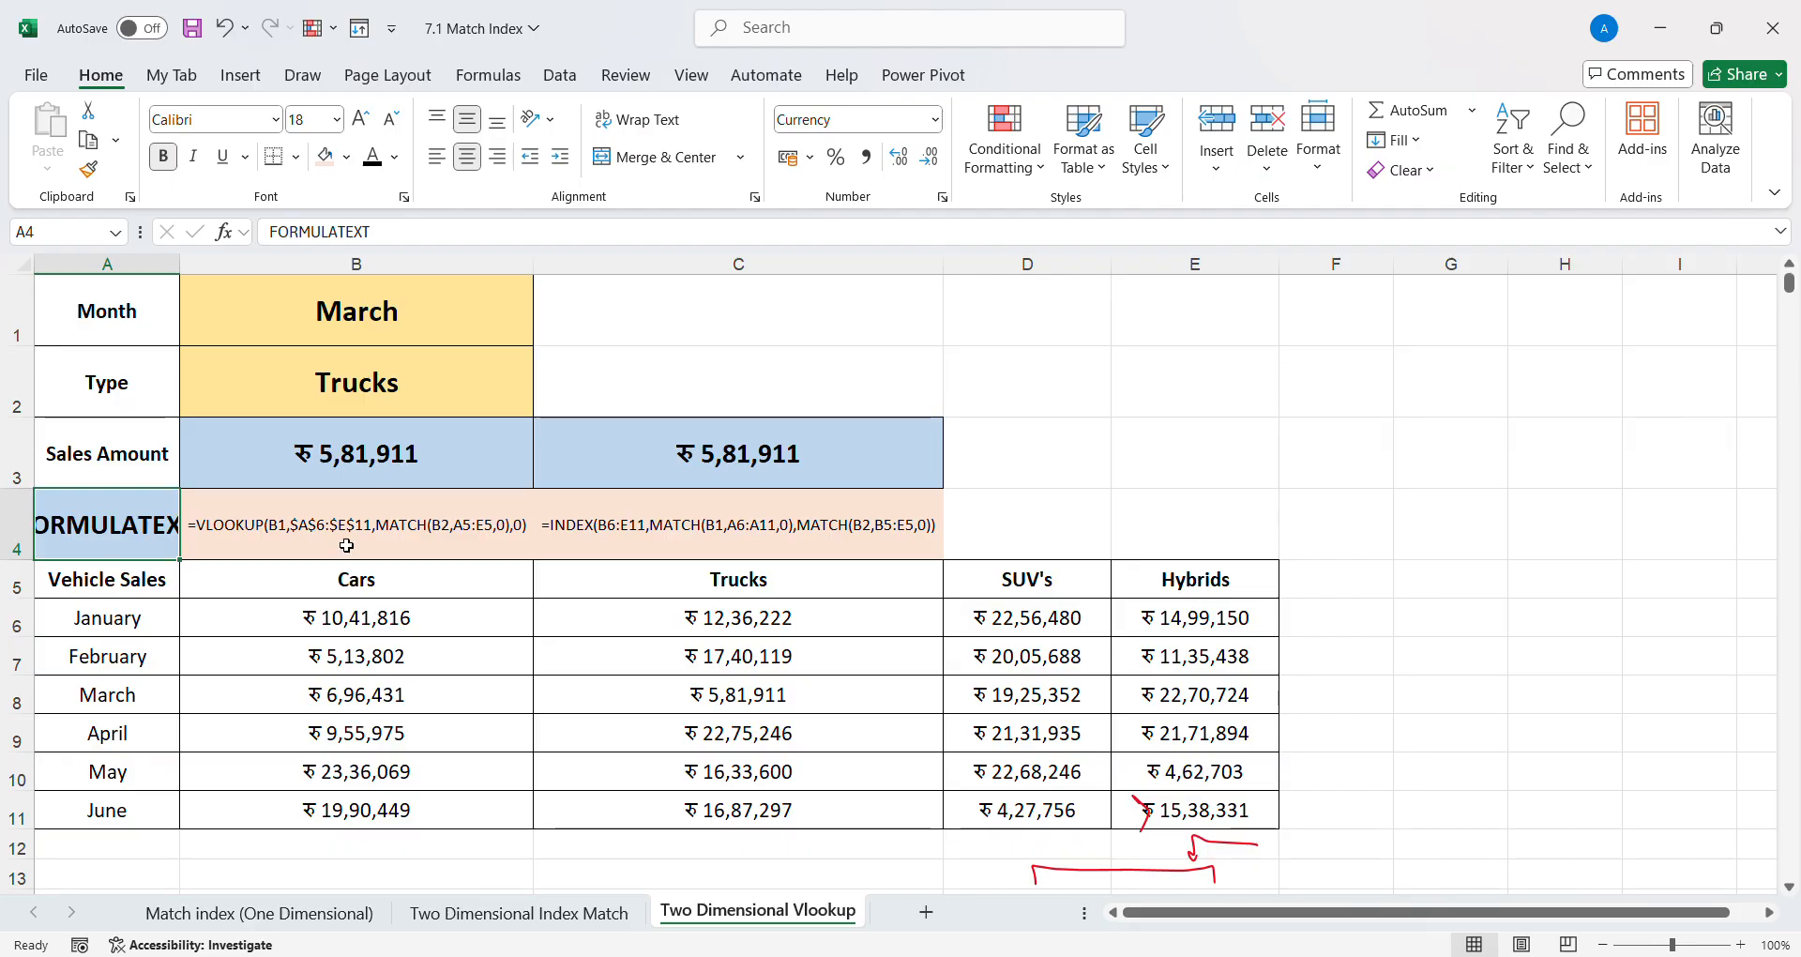
double_click(180, 264)
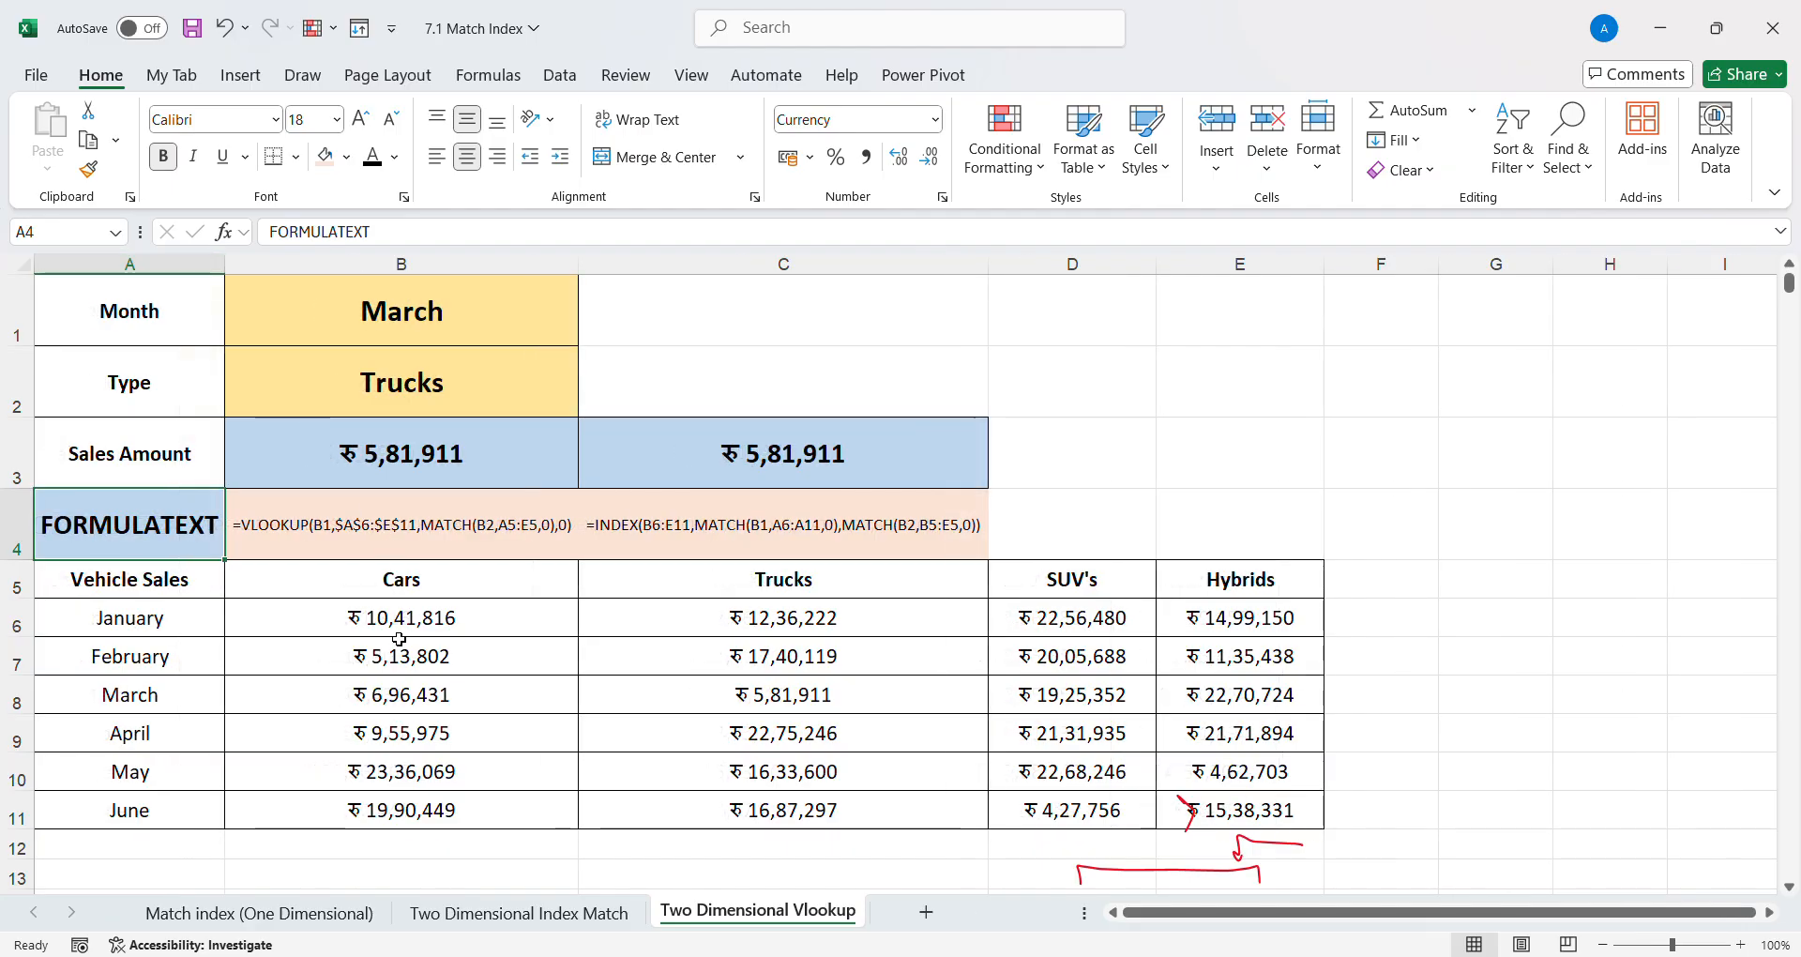
- Increase the font size of B4:C4 to 12 and autofit columns B and C to the formula text
left_click(321, 543)
left_click(699, 541, "shift")
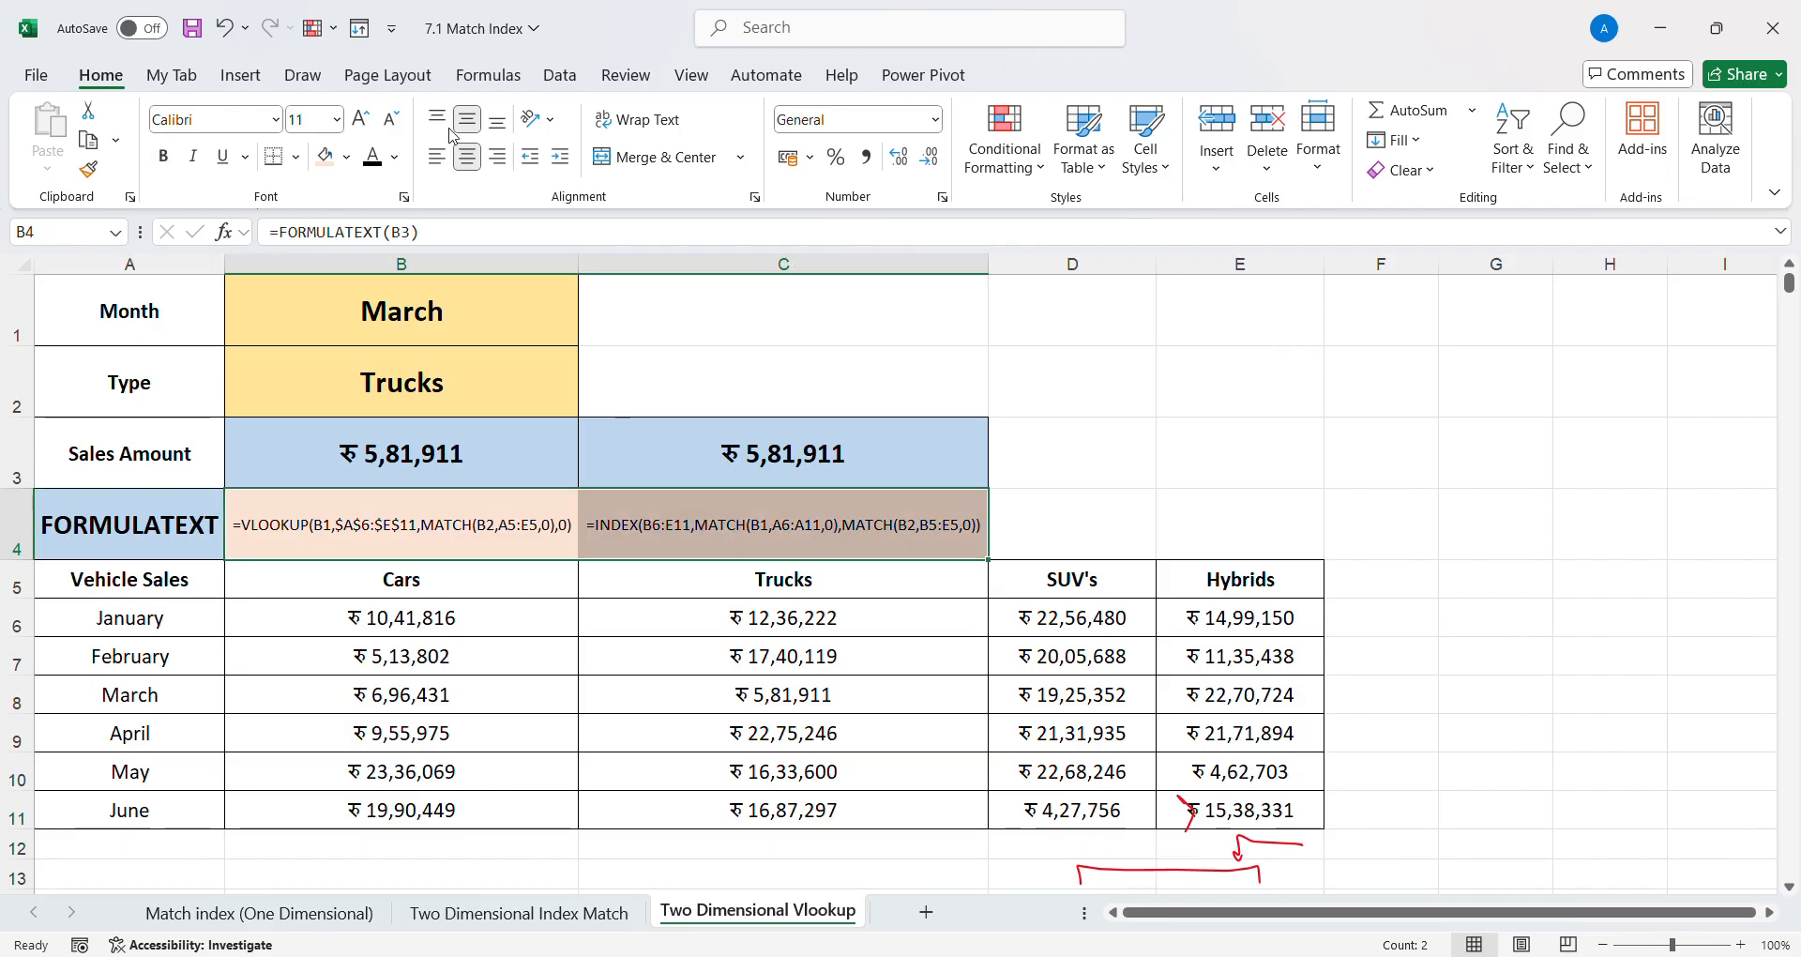
left_click(361, 120)
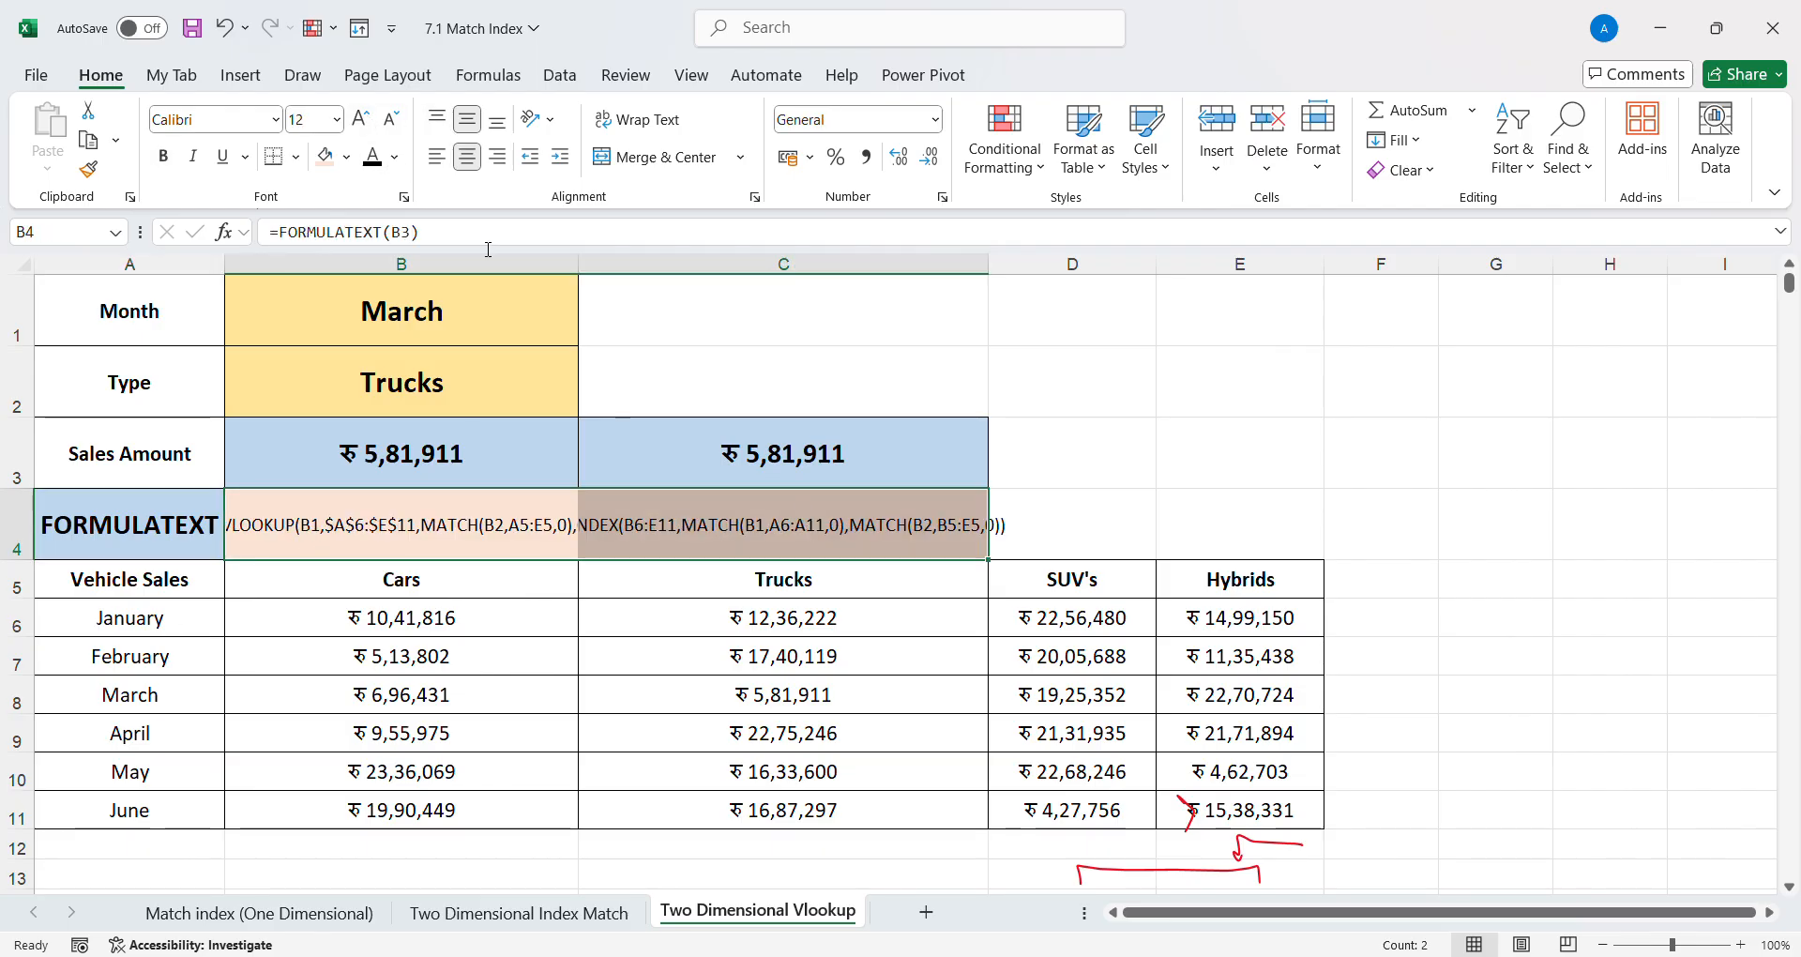
double_click(579, 263)
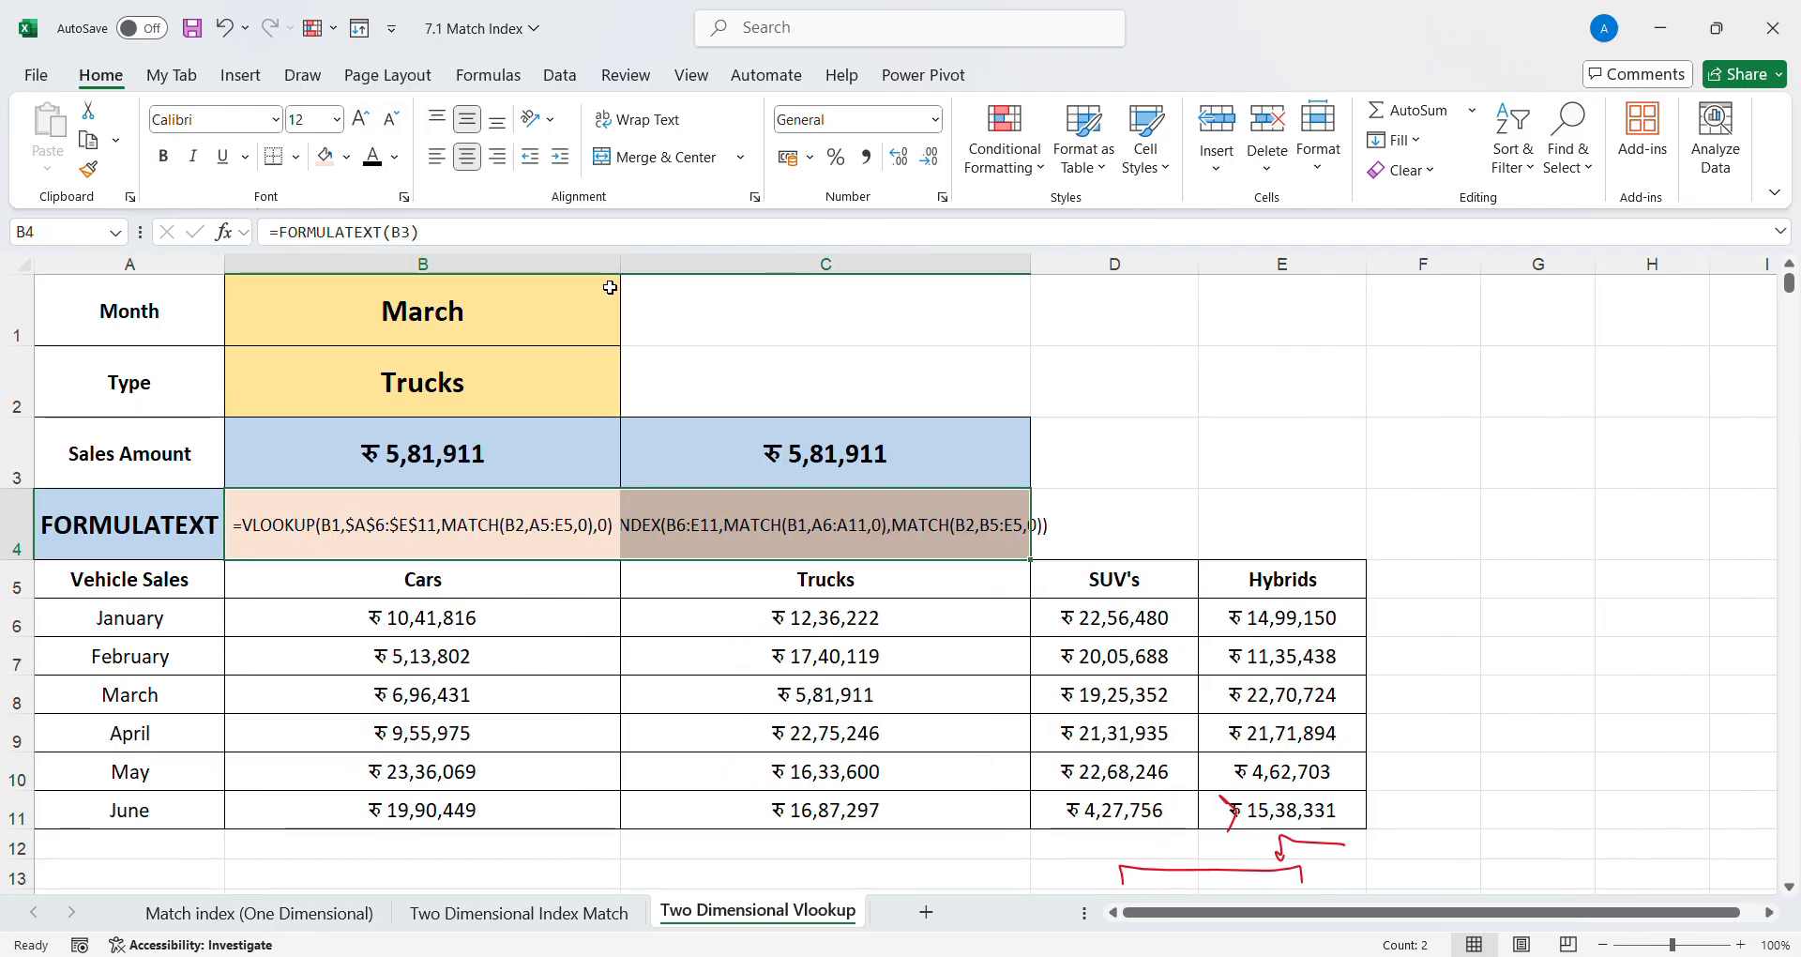
double_click(1030, 264)
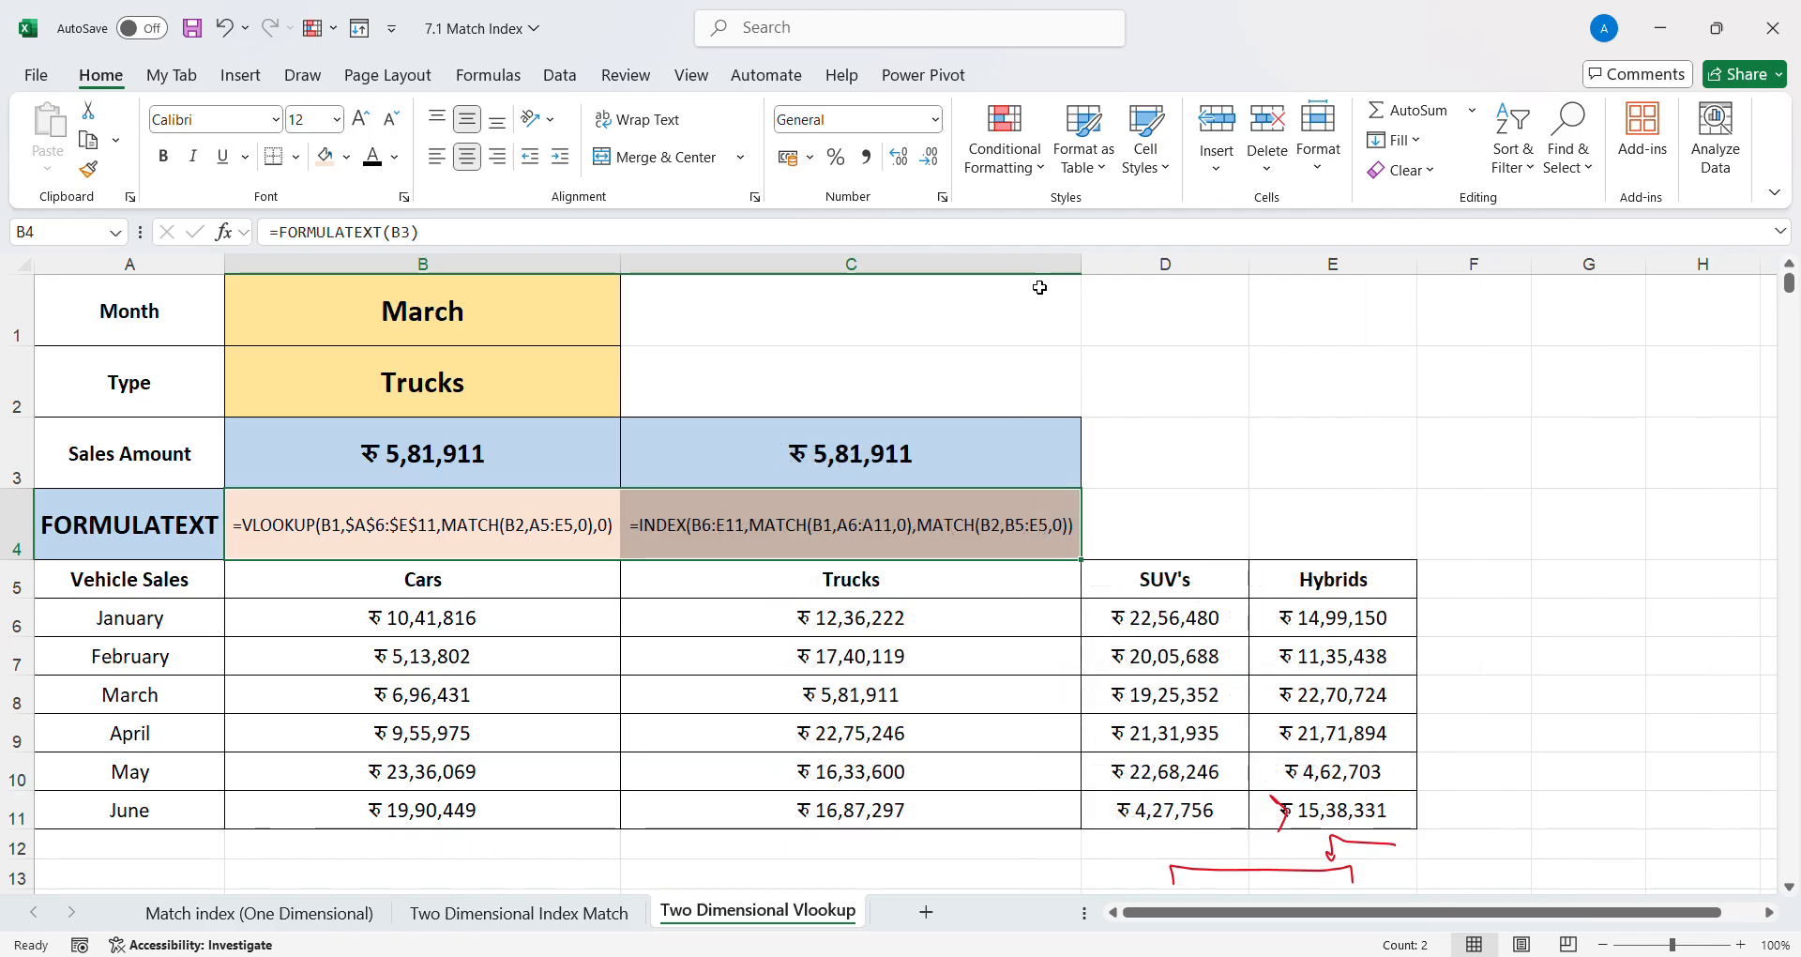
- With the red pen, link the B2 argument to Trucks, mark A5:E5 in the VLOOKUP formula text, and box header row 5
left_click(302, 75)
left_click(276, 132)
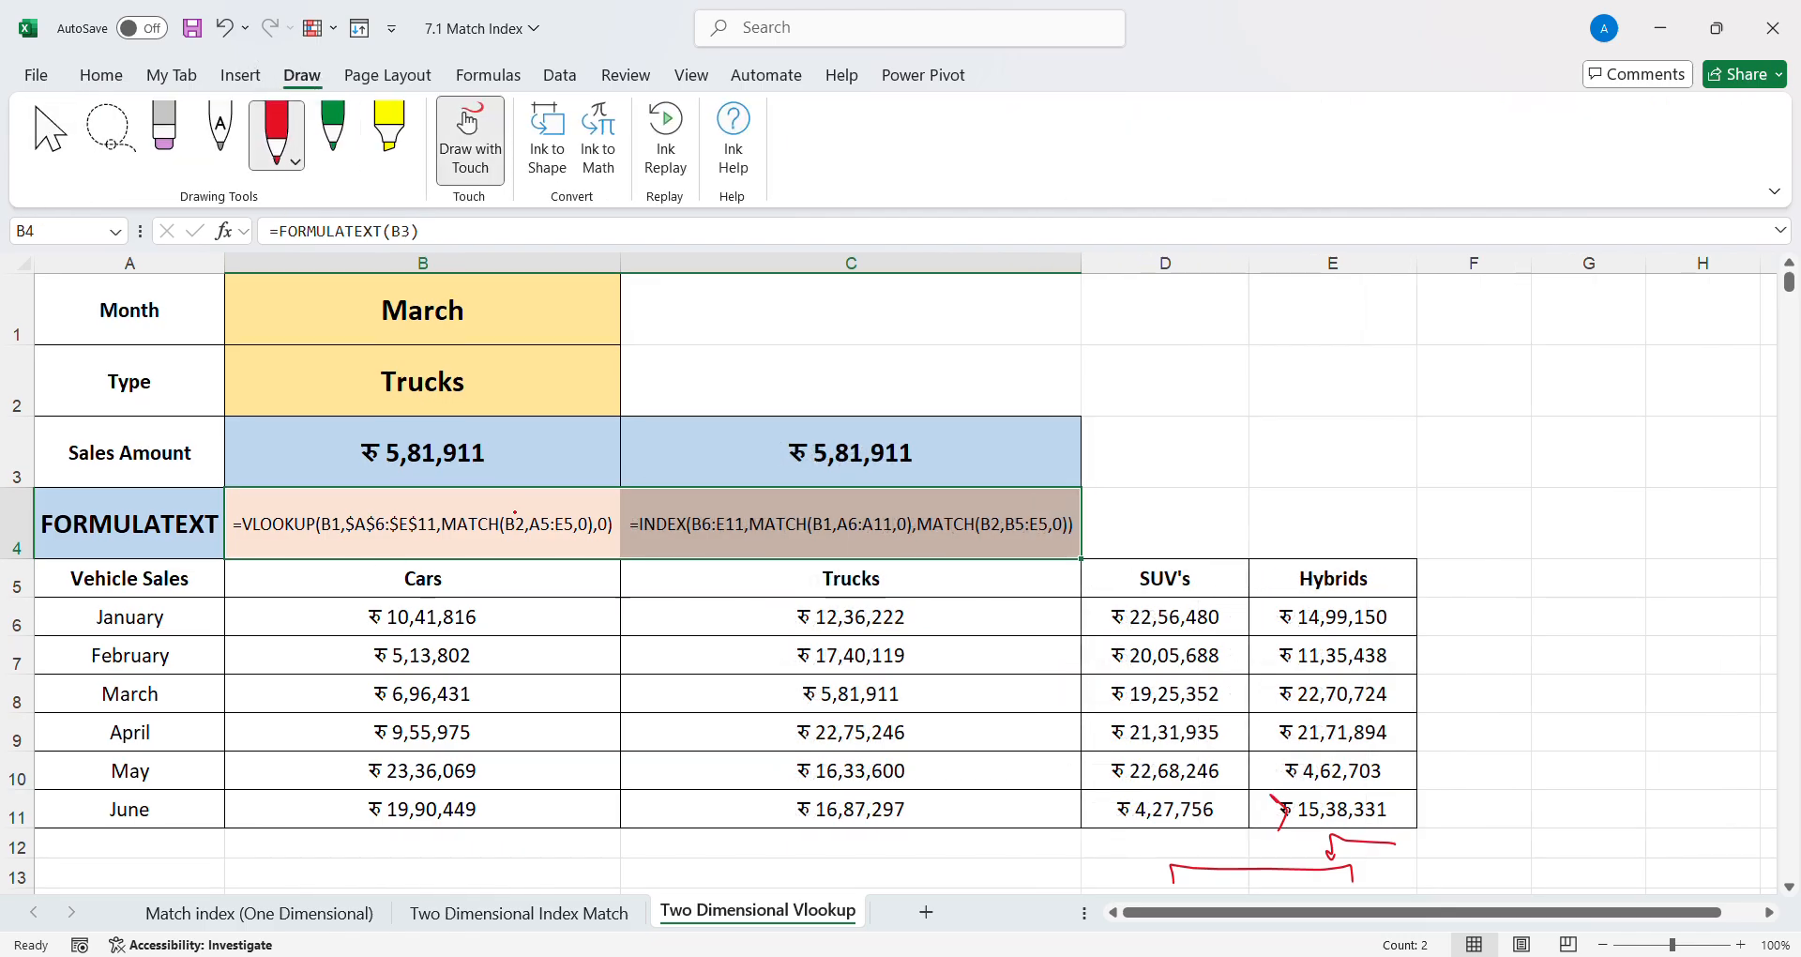
mouse_move(514, 514)
left_mouse_down()
mouse_move(514, 387)
mouse_move(485, 388)
left_mouse_up()
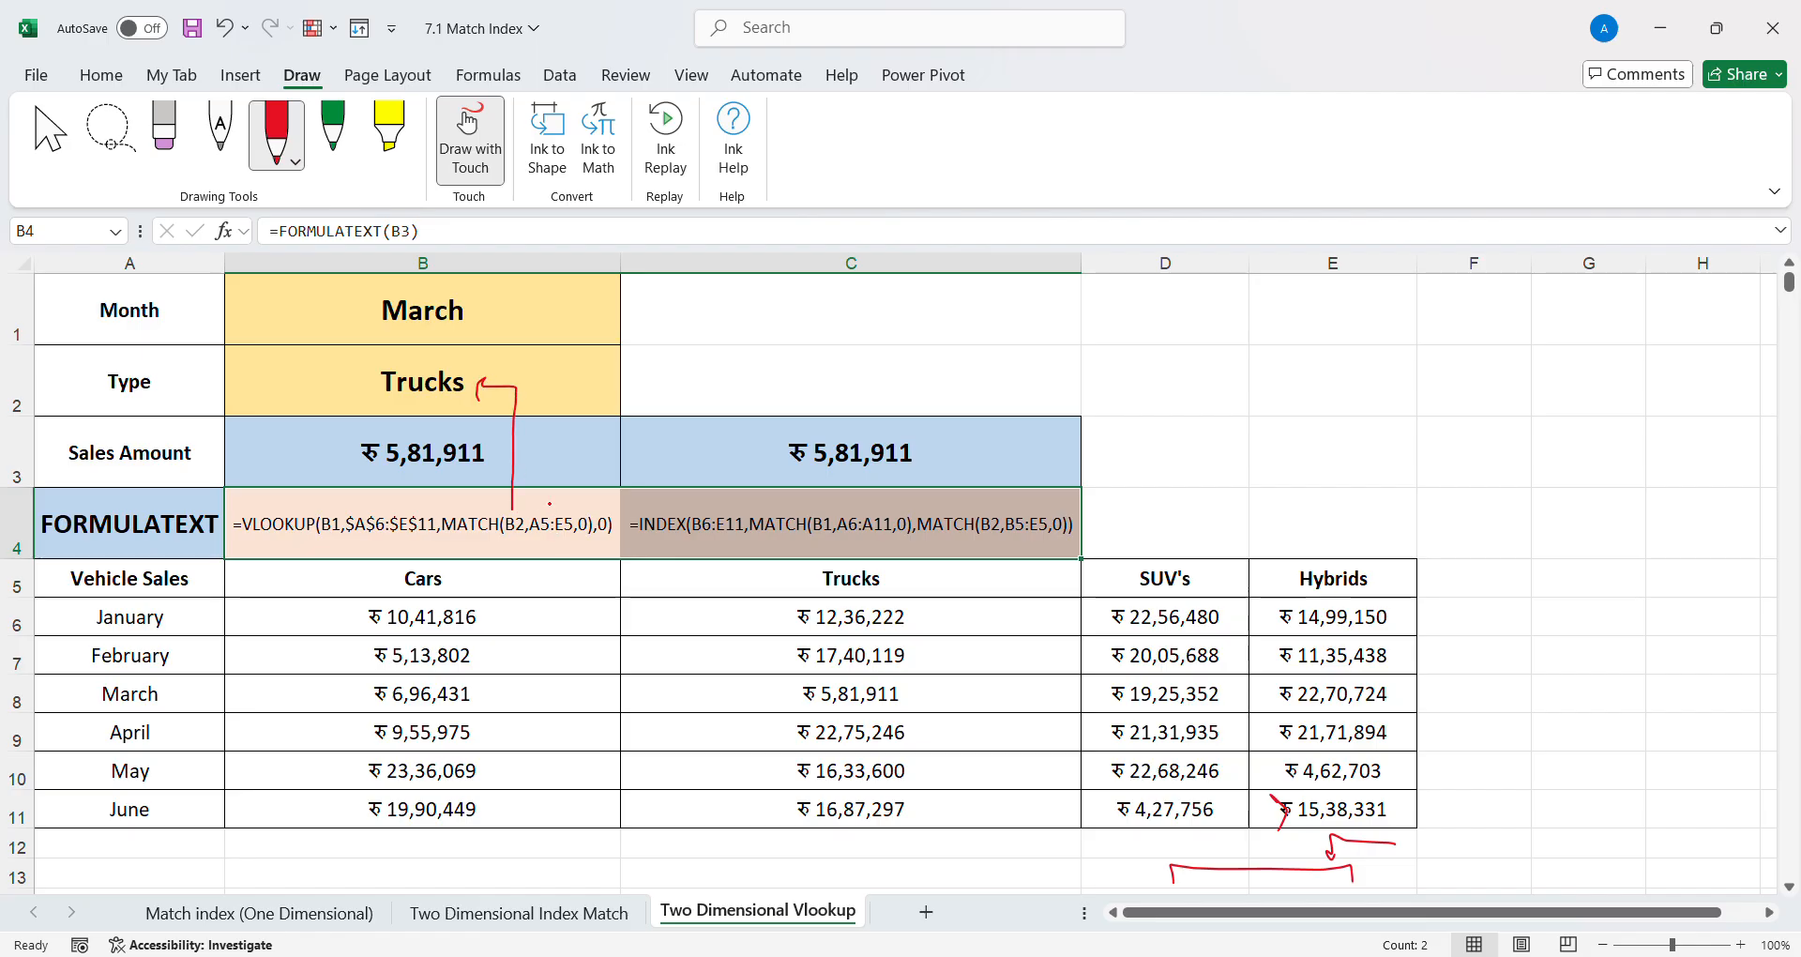
left_click_drag(546, 509, 557, 500)
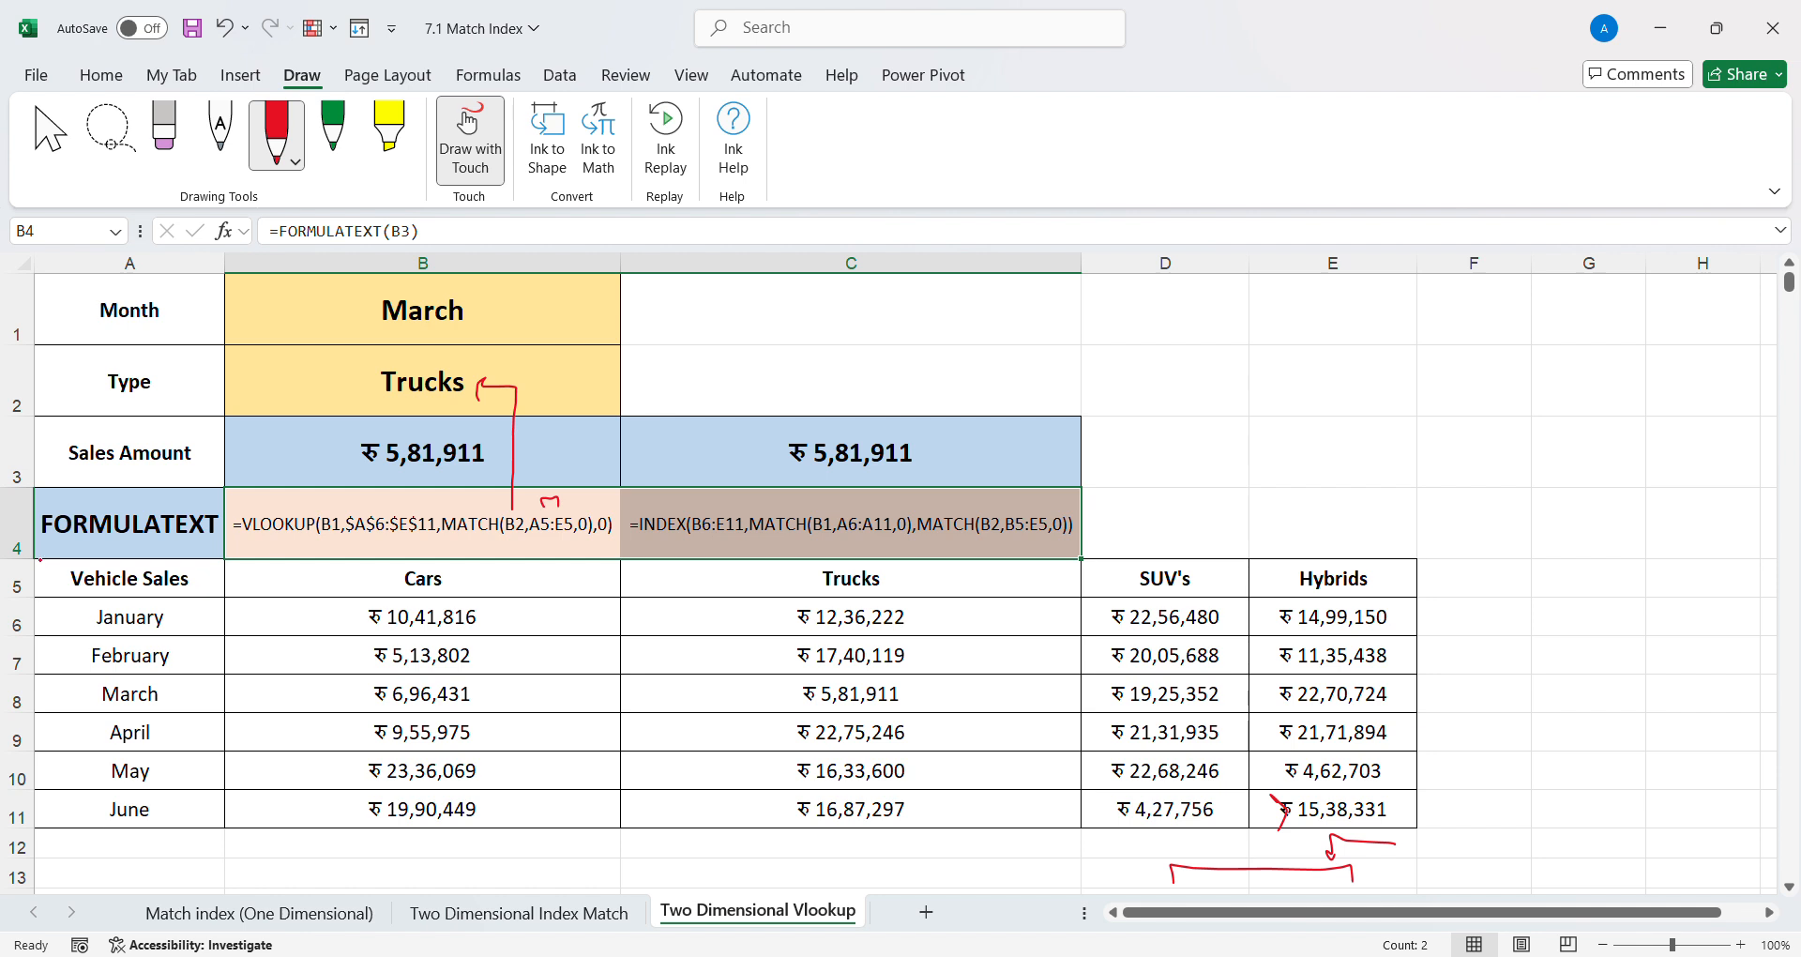
mouse_move(38, 560)
left_mouse_down()
mouse_move(132, 615)
mouse_move(1415, 598)
mouse_move(1410, 560)
mouse_move(42, 568)
left_mouse_up()
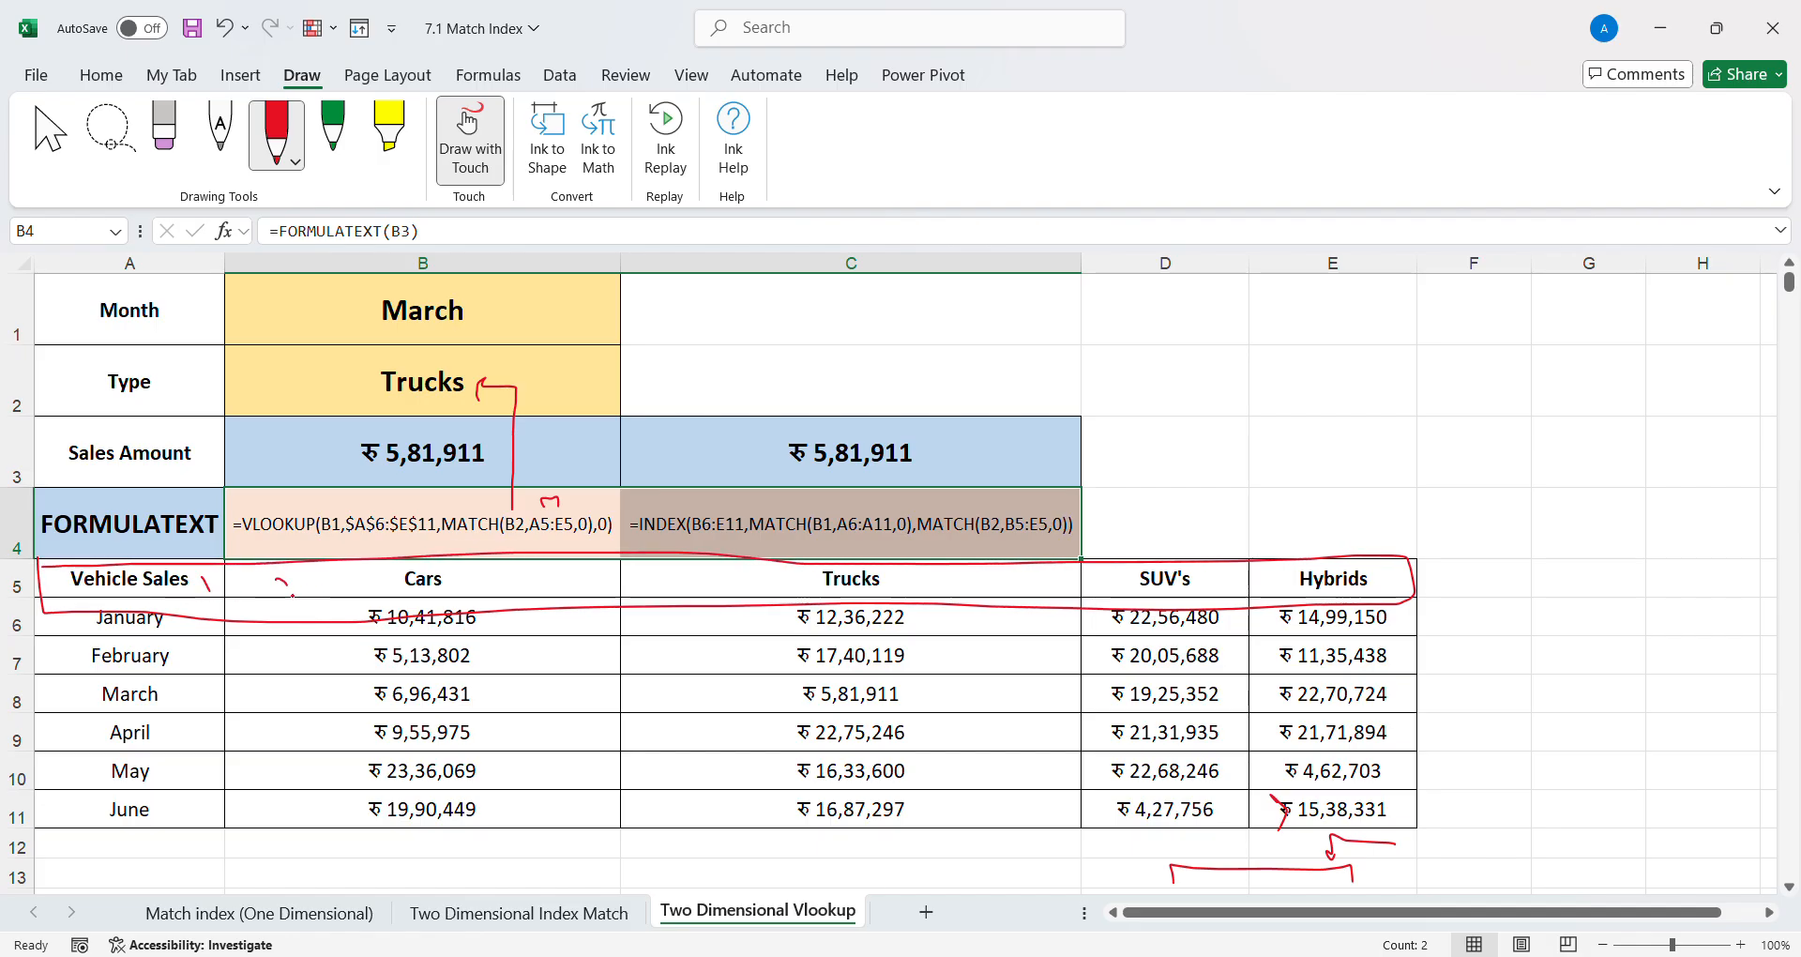
- Write the position numbers 2 through 6 in red ink along the boxed header row
left_click_drag(276, 579, 324, 594)
left_click_drag(505, 581, 523, 585)
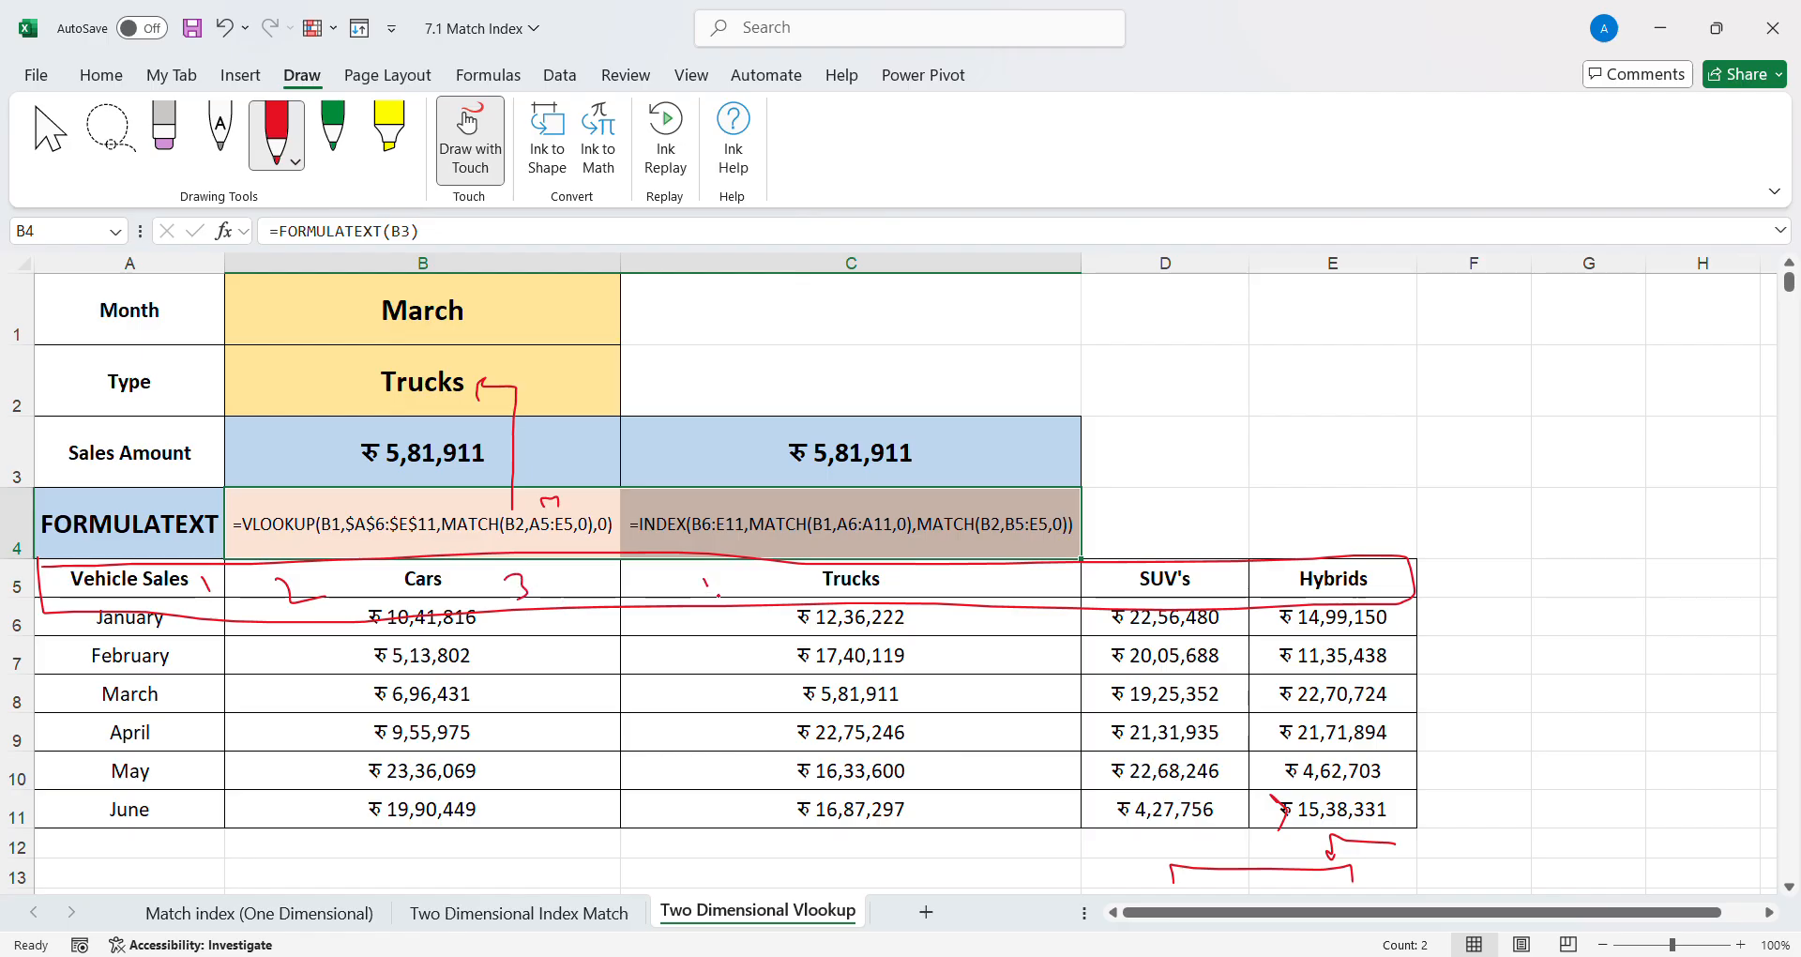
left_click_drag(705, 579, 747, 605)
left_click(1097, 595)
left_click_drag(1127, 585, 1119, 593)
left_click_drag(1277, 575, 1276, 587)
- Mark the VLOOKUP text's B1, $A$6:$E$11 and final 0 arguments in red, ticking March in B1 and boxing the data table
left_click_drag(323, 511, 355, 494)
left_click_drag(500, 303, 578, 301)
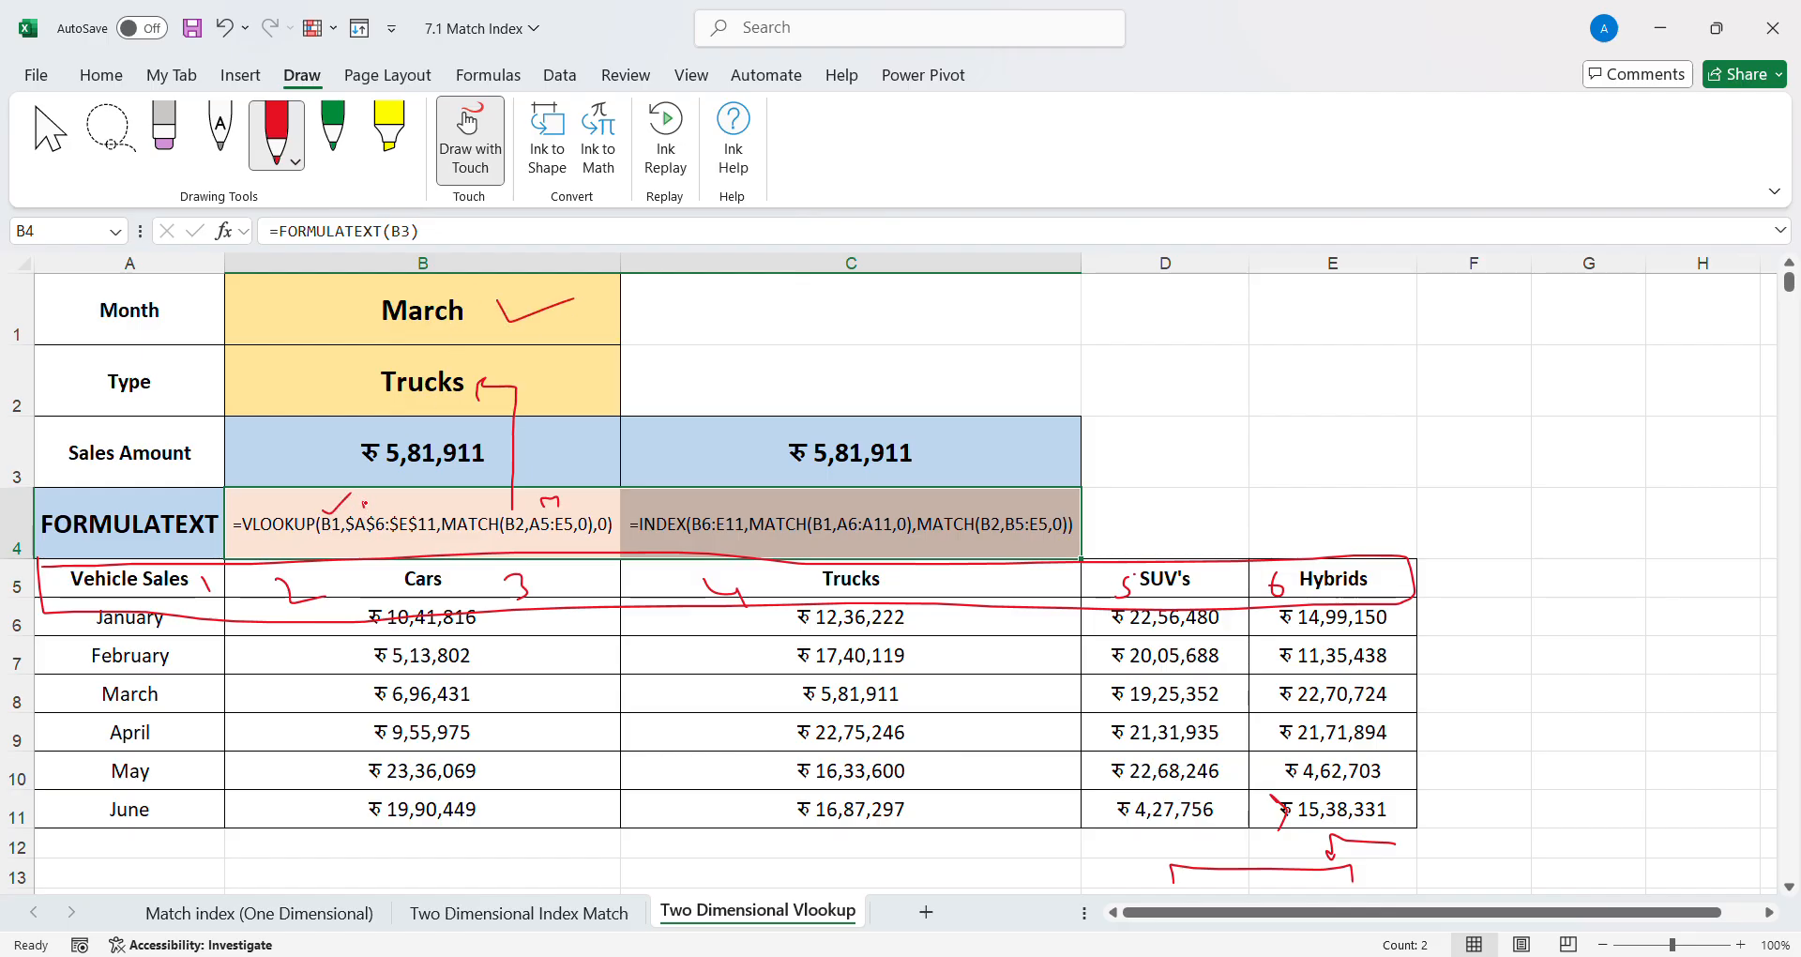
left_click_drag(364, 505, 423, 505)
left_click(312, 584)
mouse_move(40, 593)
left_mouse_down()
mouse_move(66, 822)
mouse_move(522, 849)
mouse_move(1426, 835)
mouse_move(1431, 690)
mouse_move(1398, 605)
mouse_move(45, 610)
left_mouse_up()
left_click(1104, 843)
left_click(1032, 610)
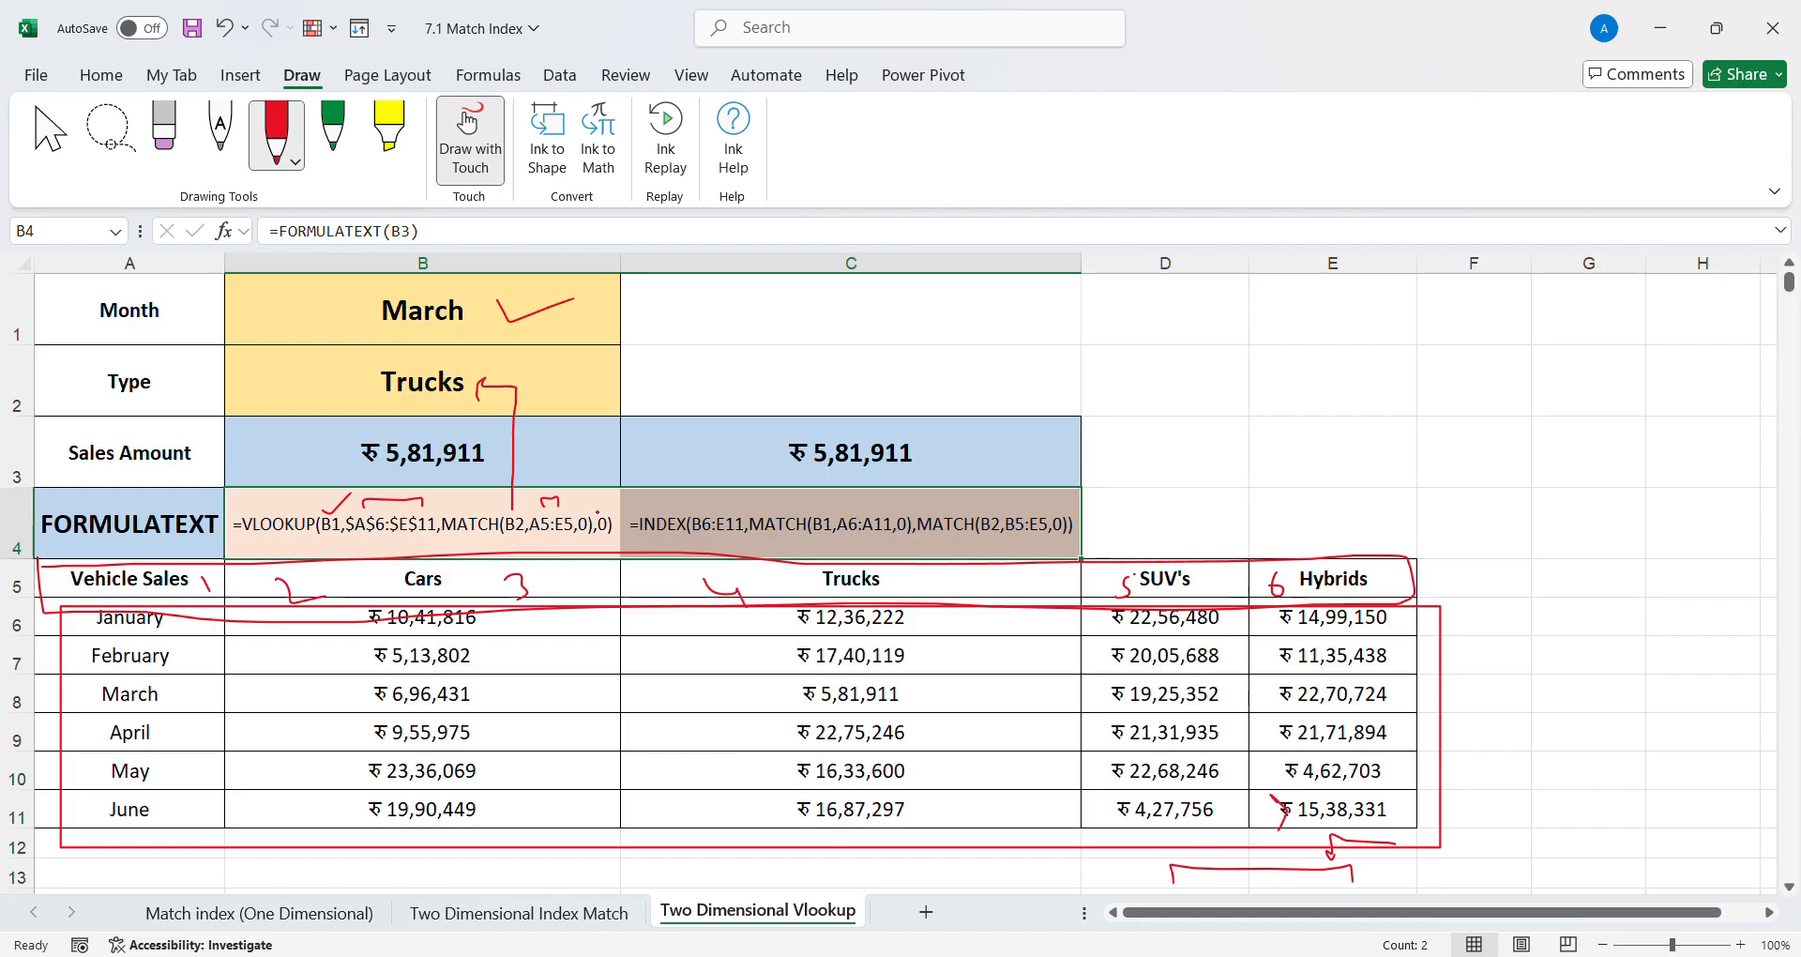
left_click_drag(598, 511, 627, 496)
- Trace the March row to the Trucks column in red ink and circle their intersecting sales value in C8
left_click_drag(183, 695, 208, 704)
left_click_drag(84, 696, 81, 708)
left_click_drag(186, 691, 744, 703)
mouse_move(750, 563)
left_mouse_down()
mouse_move(756, 698)
mouse_move(720, 701)
left_mouse_up()
mouse_move(914, 687)
left_mouse_down()
mouse_move(799, 677)
mouse_move(934, 690)
left_mouse_up()
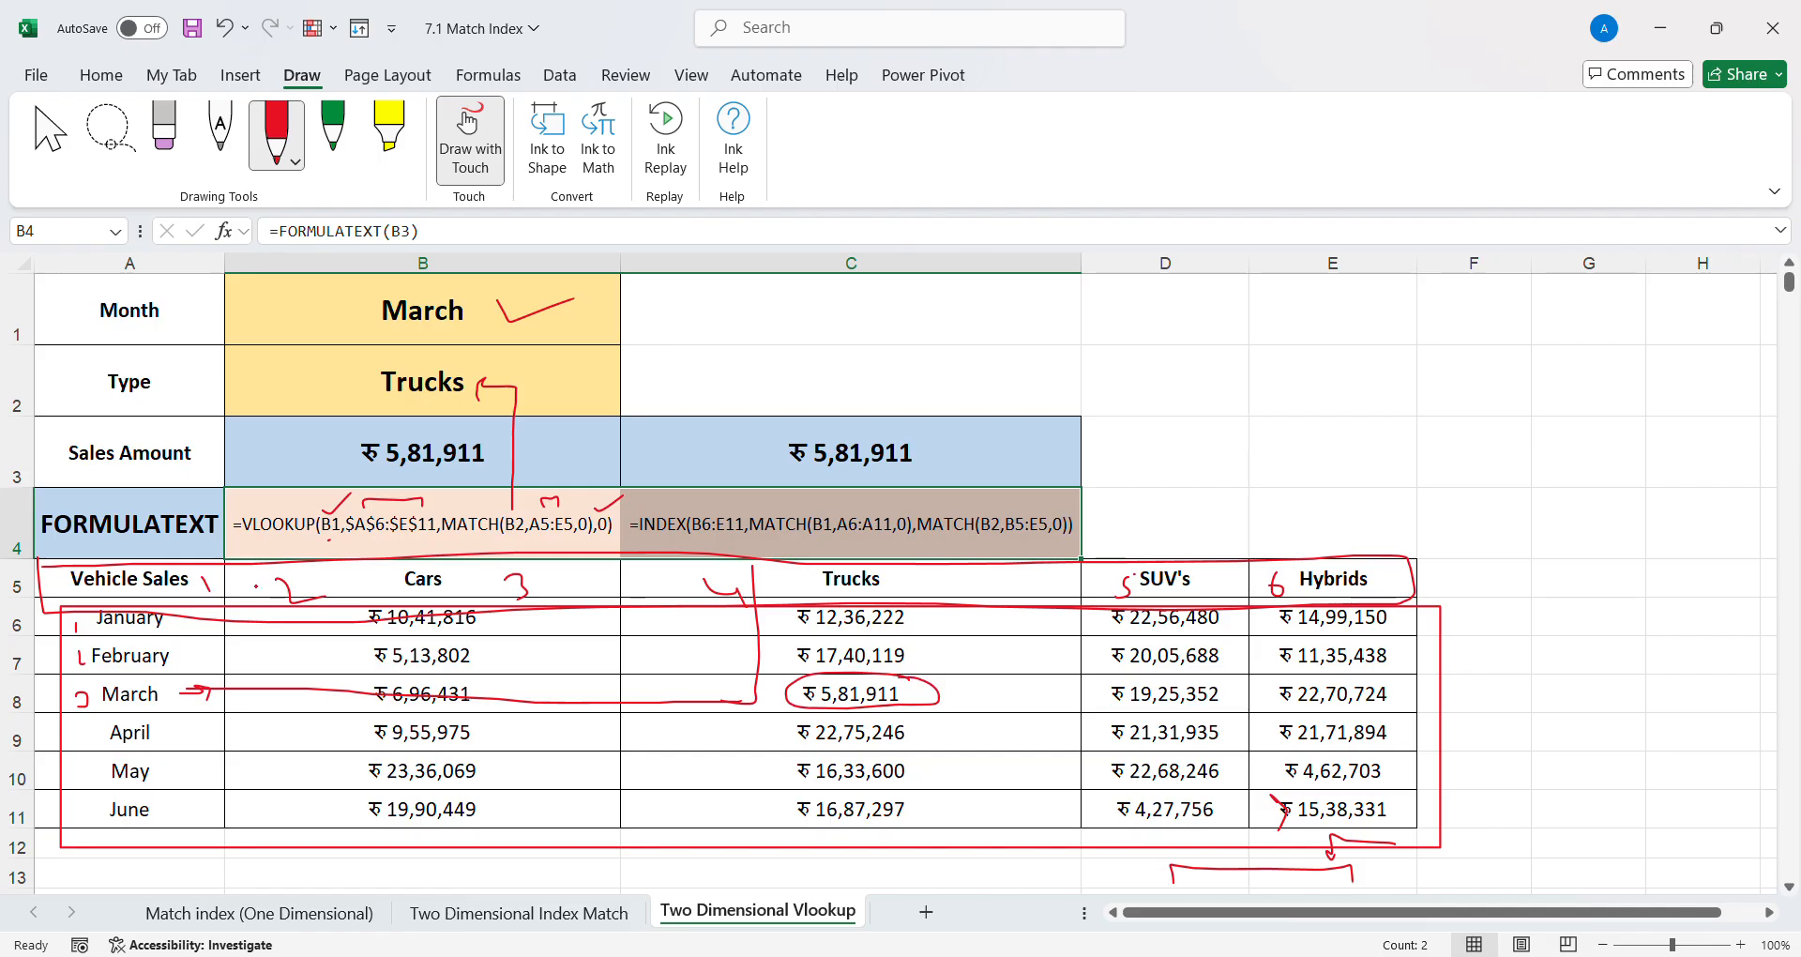
- Erase the red ink annotations from the sheet and slightly widen column B
left_click(164, 134)
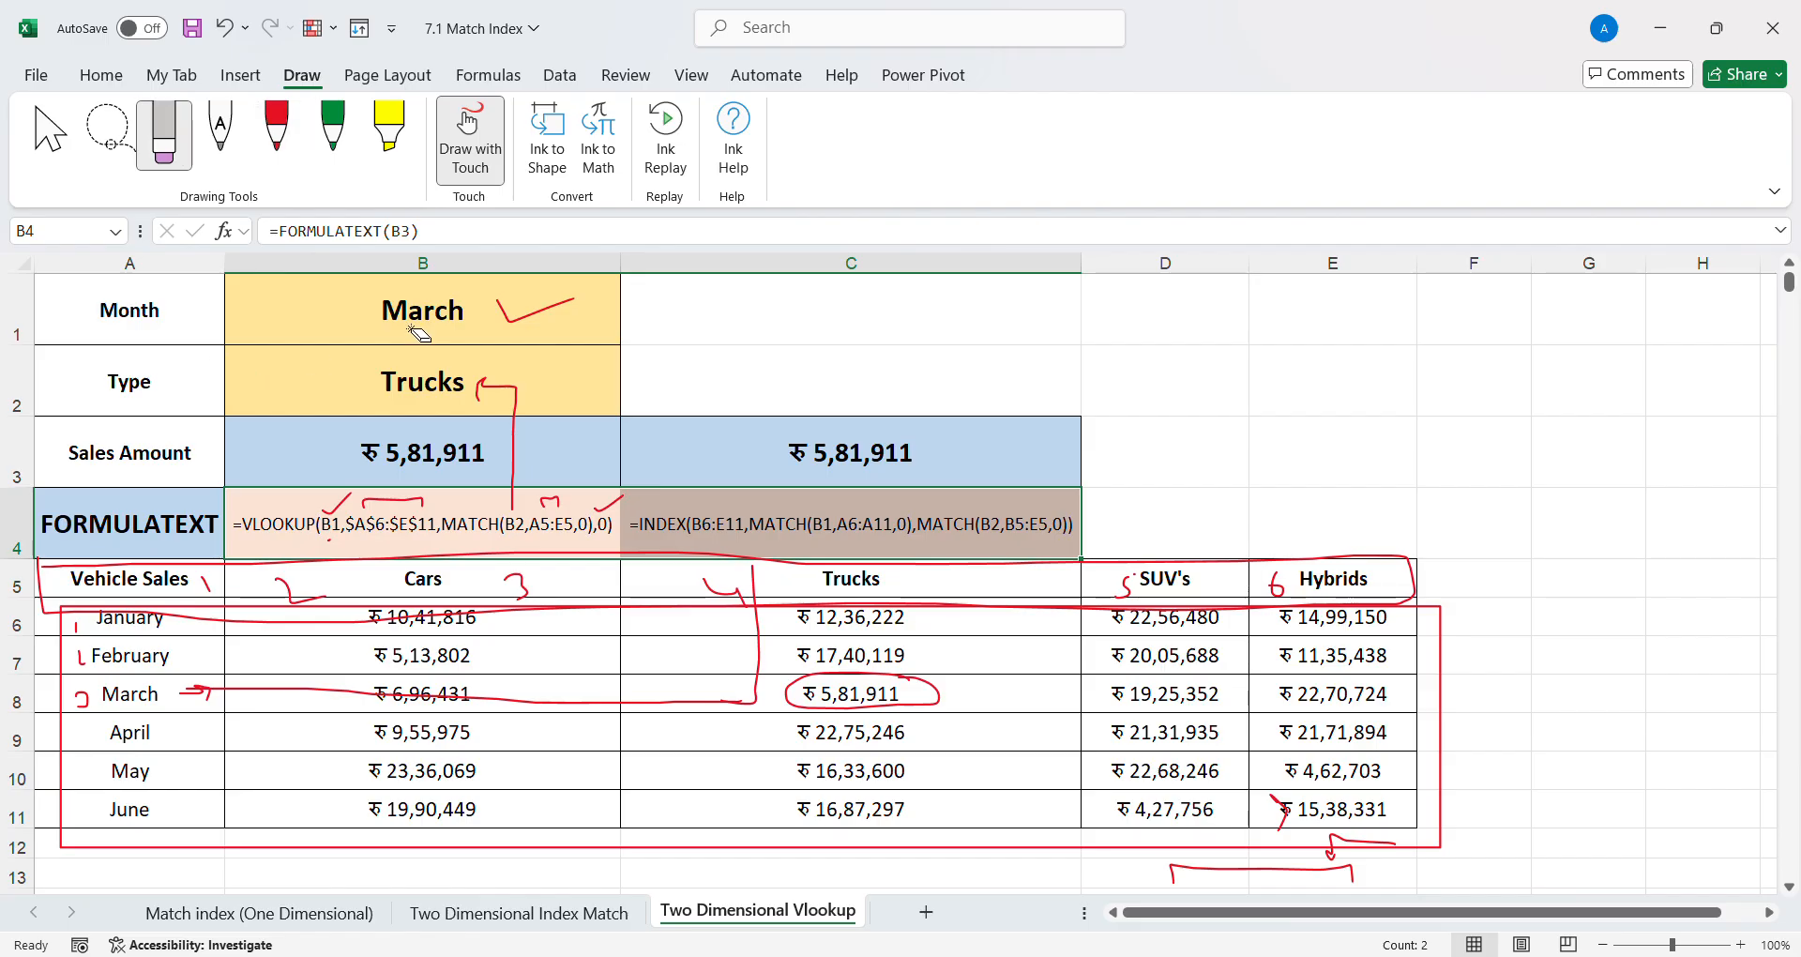
mouse_move(530, 313)
left_mouse_down()
mouse_move(495, 429)
mouse_move(394, 506)
mouse_move(85, 657)
mouse_move(891, 713)
mouse_move(422, 755)
mouse_move(826, 582)
mouse_move(281, 586)
mouse_move(89, 688)
mouse_move(220, 492)
mouse_move(1239, 844)
left_mouse_up()
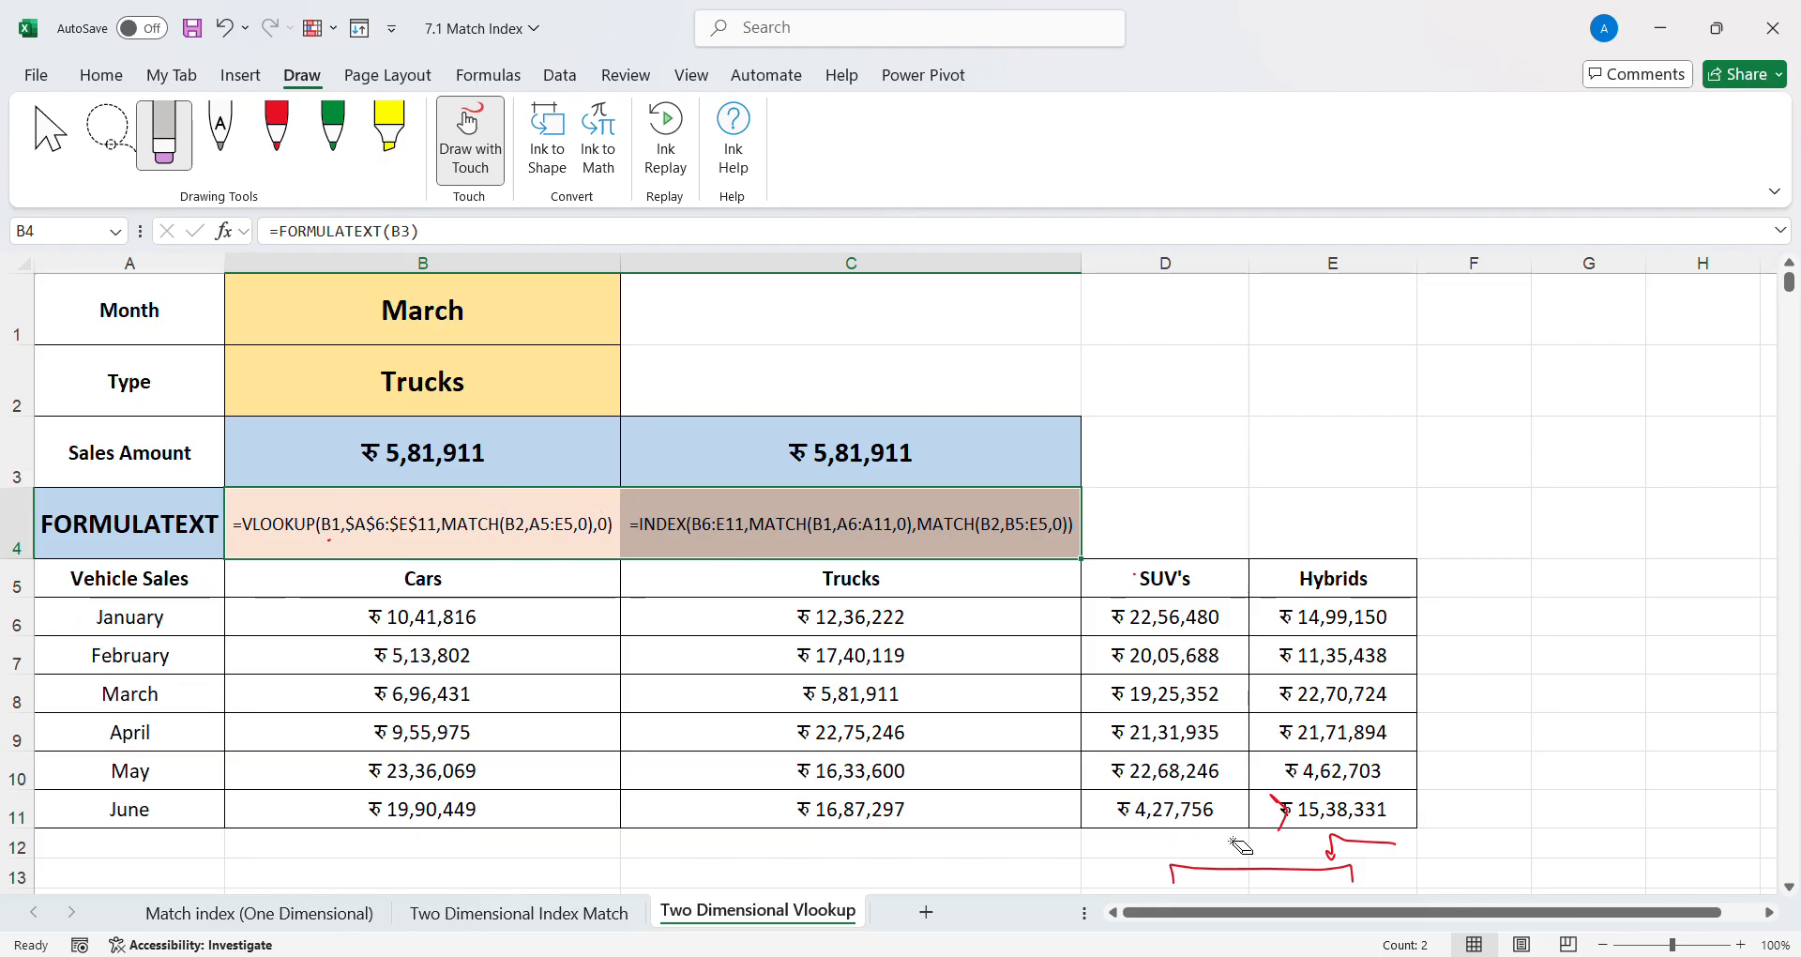
left_click_drag(1215, 917, 1360, 843)
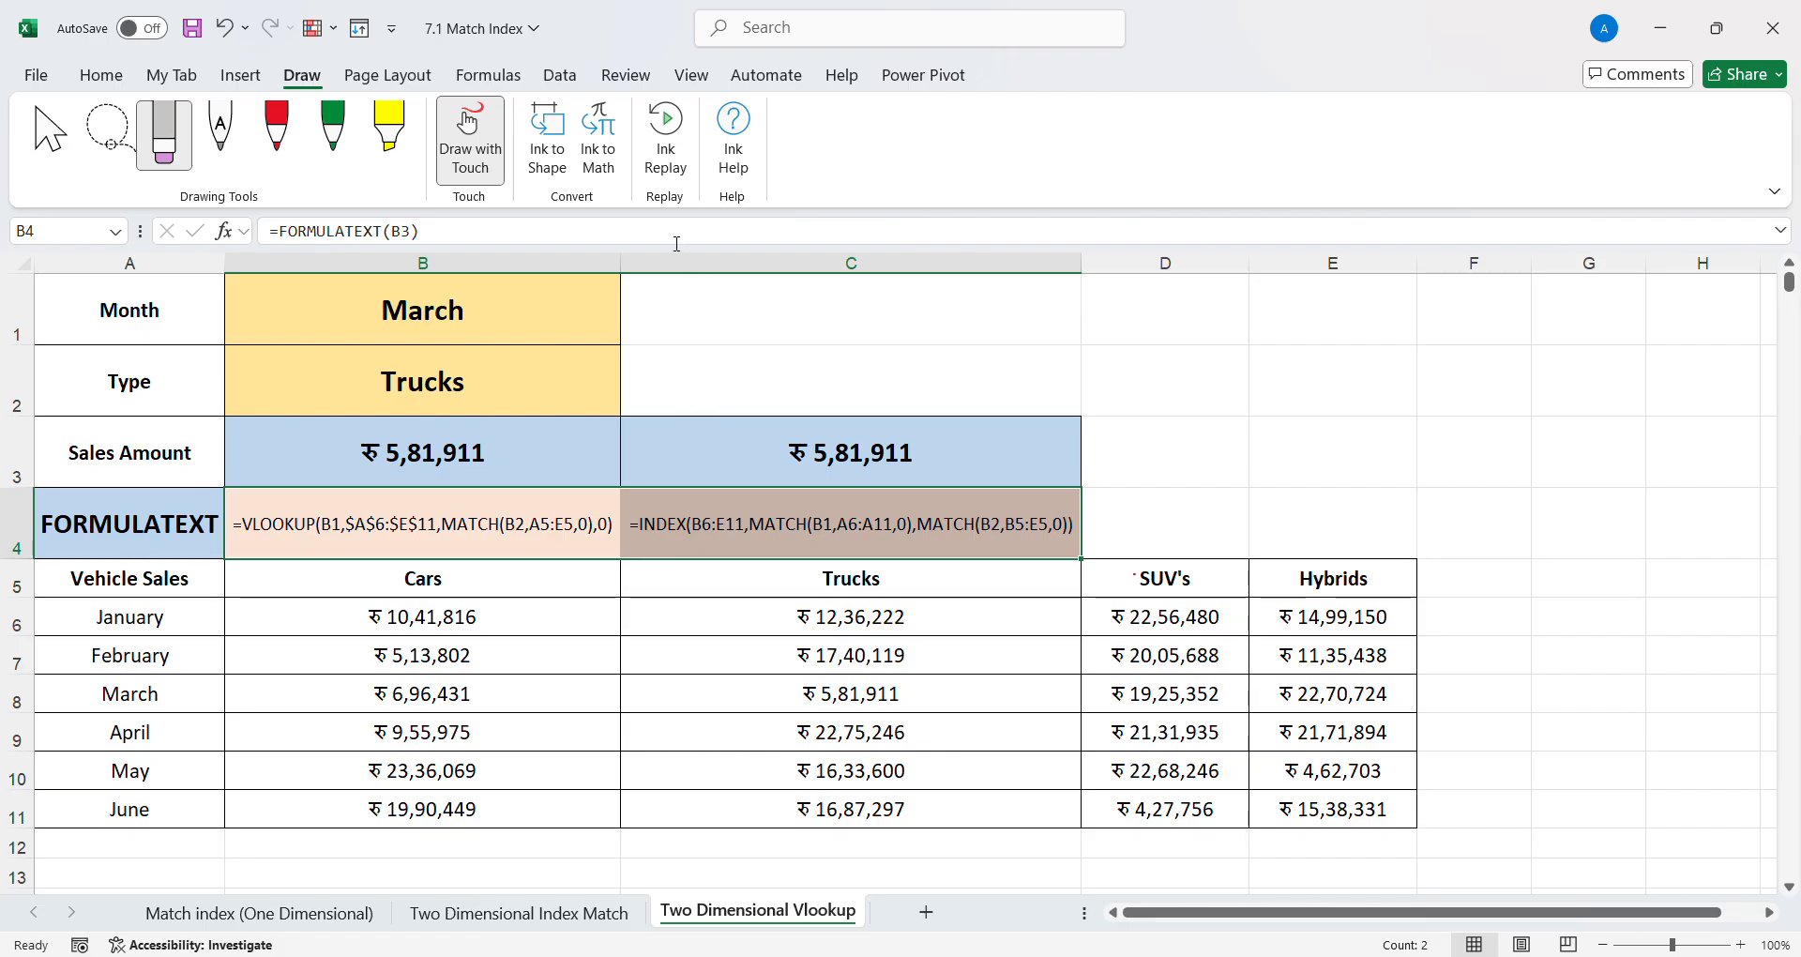
left_click_drag(623, 261, 639, 262)
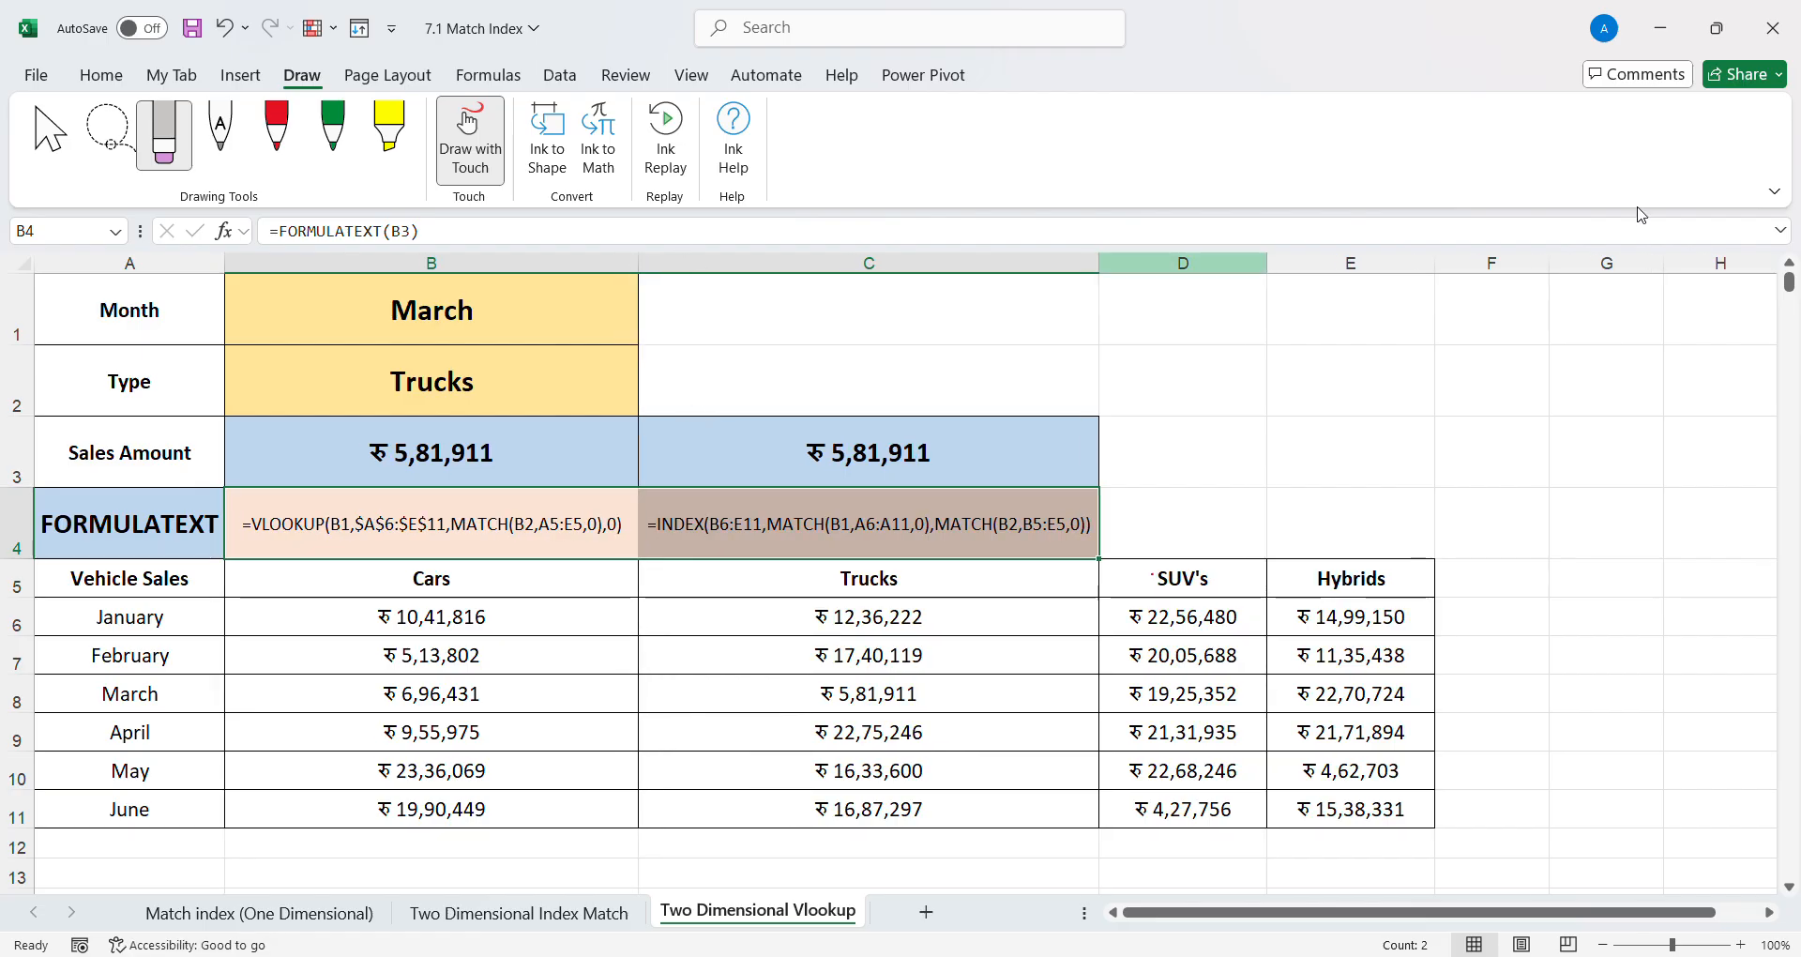